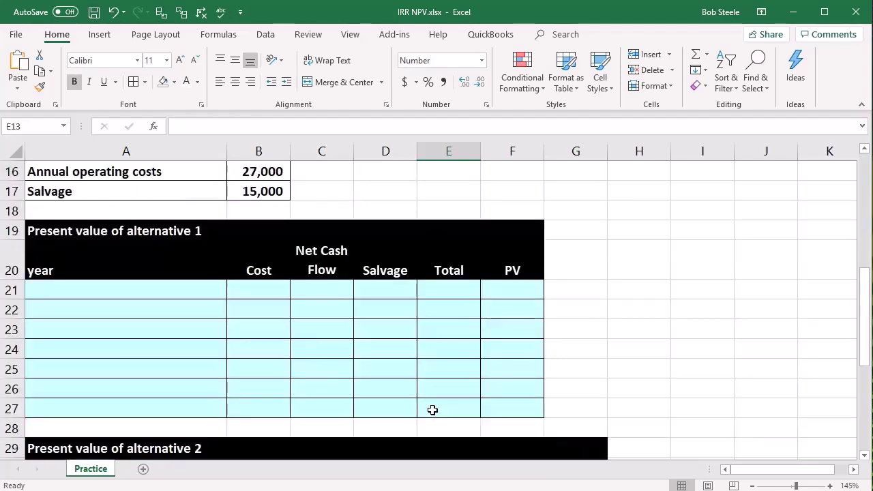
Step: Review the required rate of return and the fix-the-old-equipment assumptions in rows 3 to 10
left_click(359, 377)
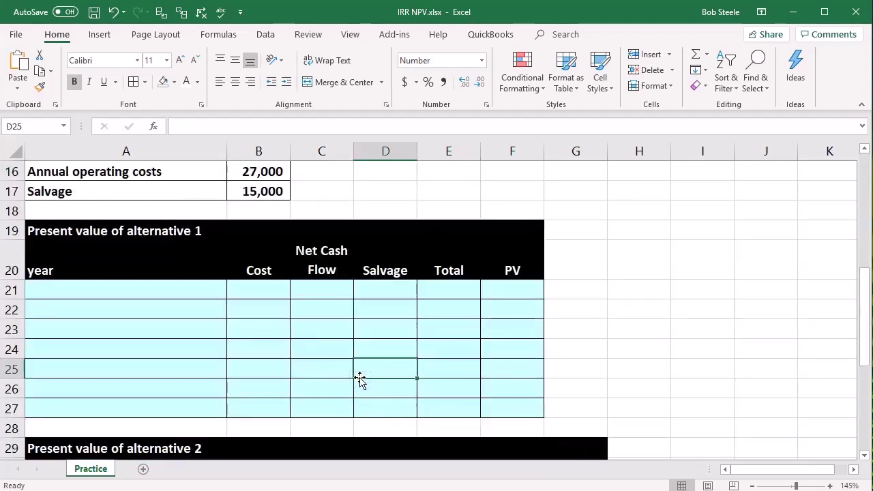
scroll(359, 380, "up", 5)
left_click(358, 374)
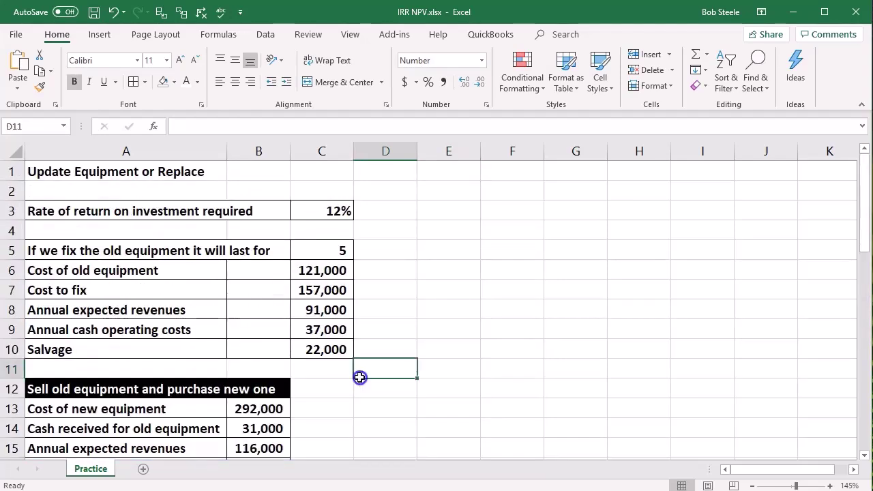
left_click(266, 177)
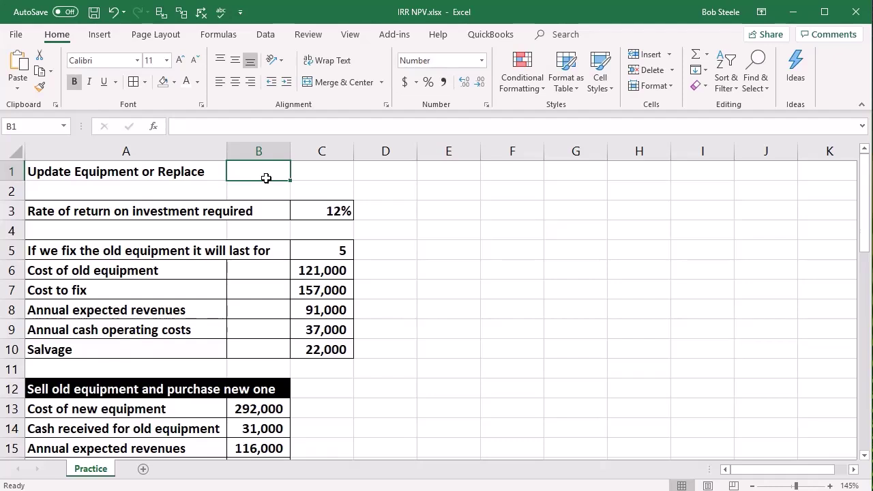
left_click(184, 212)
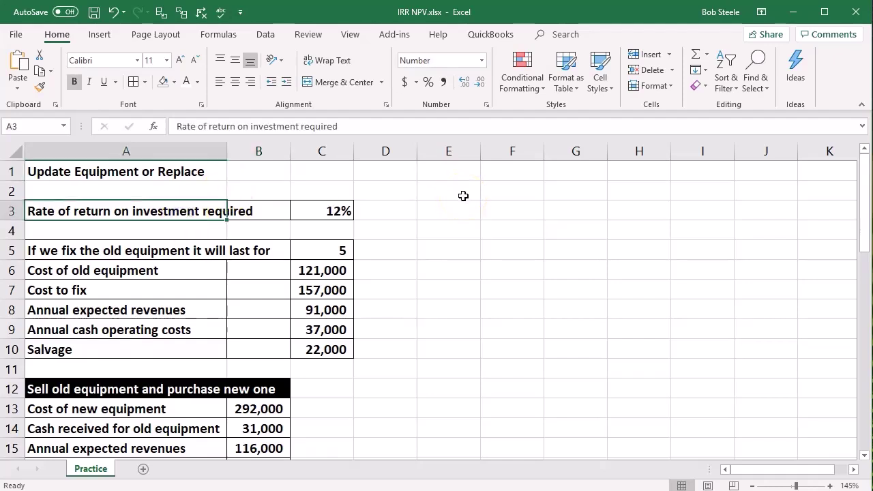
left_click(463, 194)
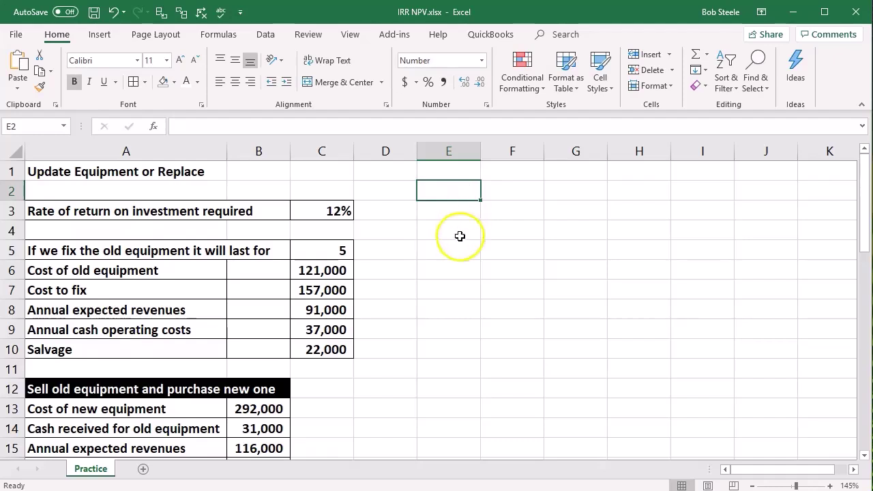
left_click(461, 257)
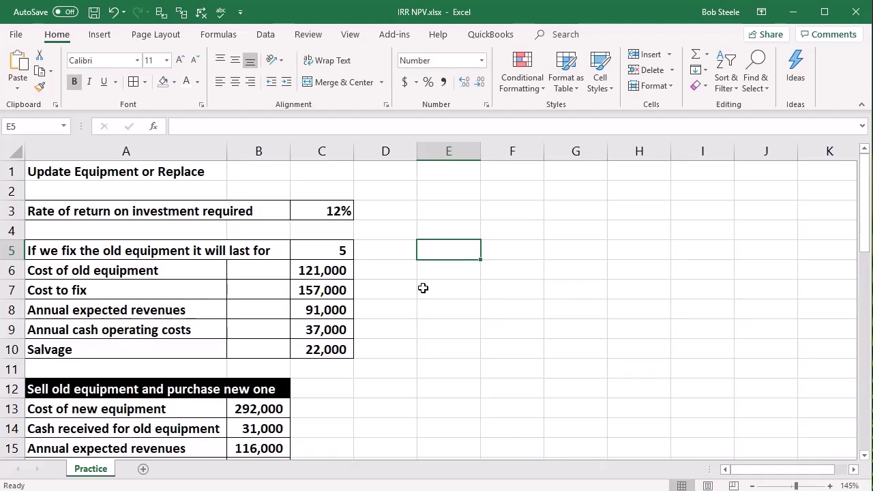
left_click(343, 252)
key("Down")
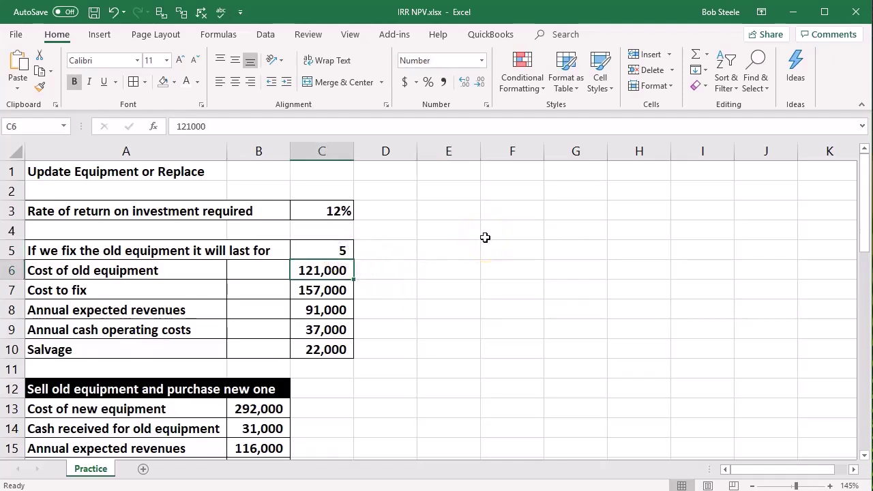
key("Down")
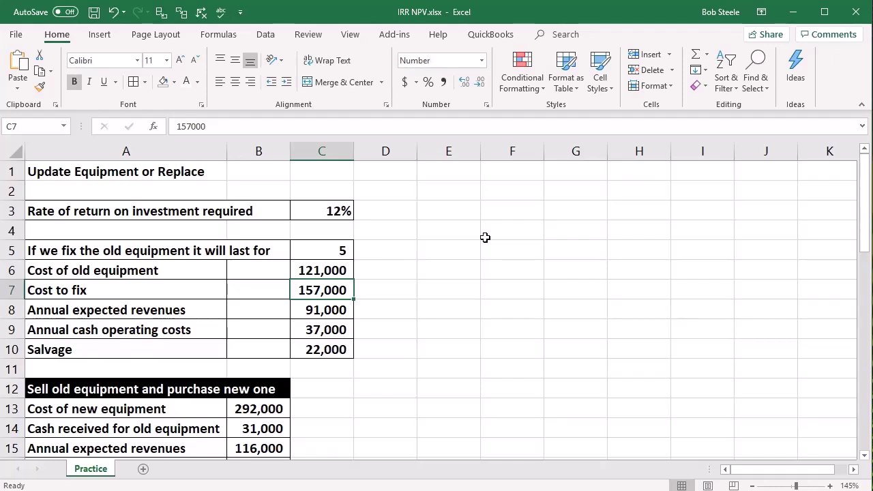
key("Down")
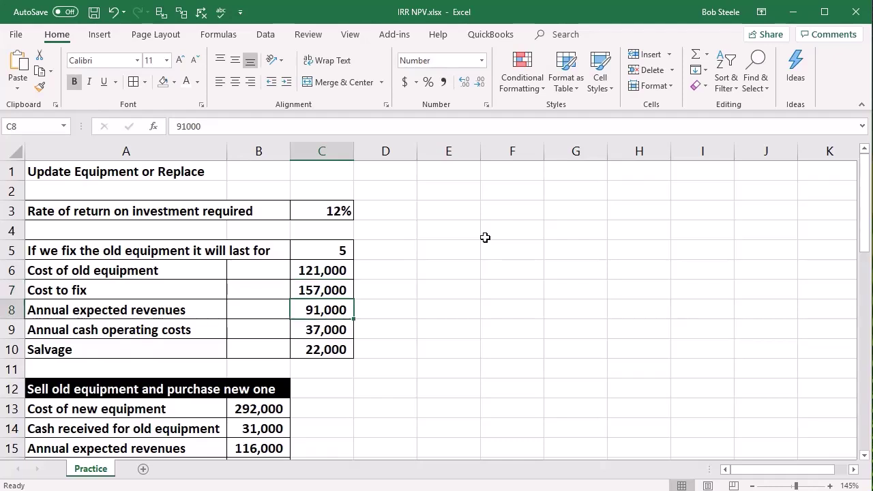
key("Down")
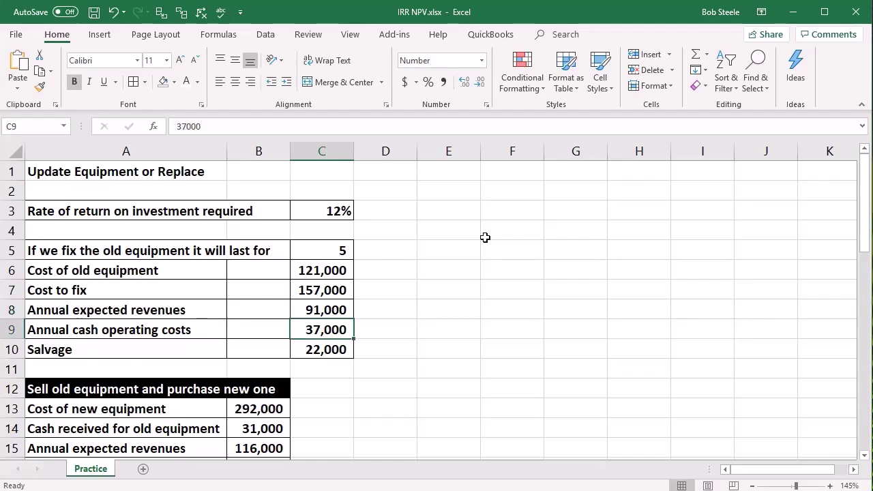
key("Down")
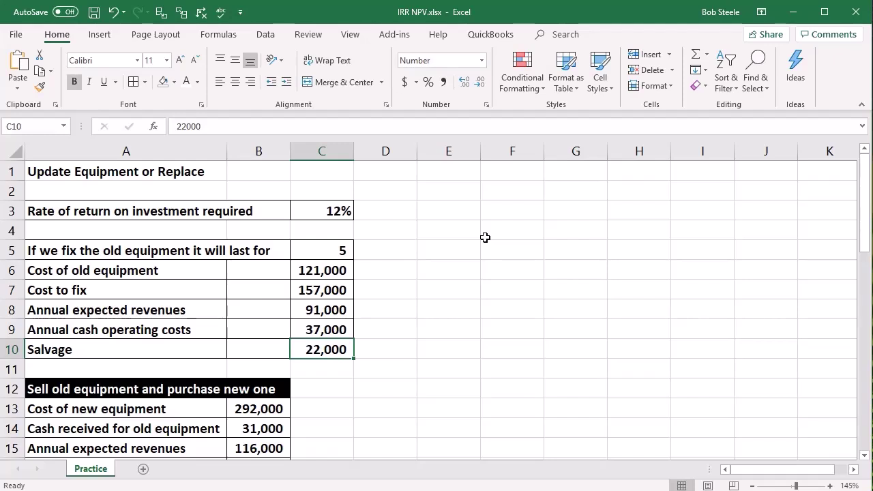
Step: Review the assumptions for selling the old equipment and purchasing a new one in rows 13 to 17
key("Down")
key("Down")
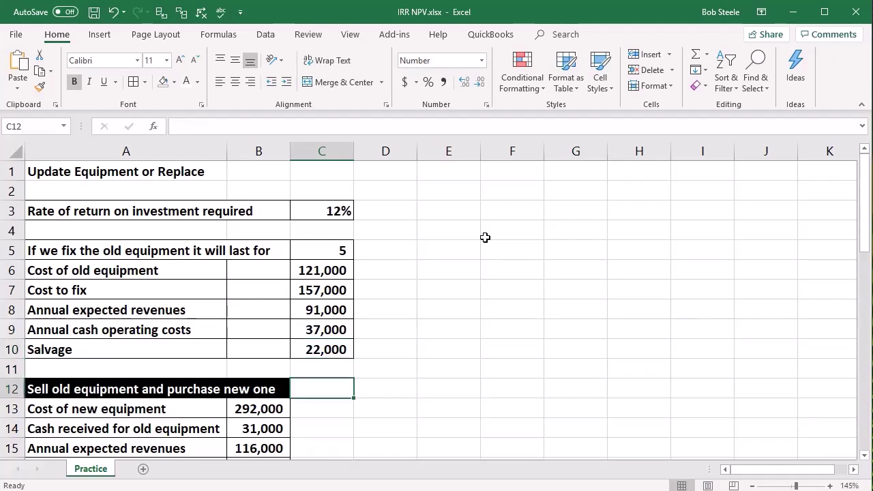
key("Down")
key("Left")
key("Left")
scroll(488, 245, "down", 2)
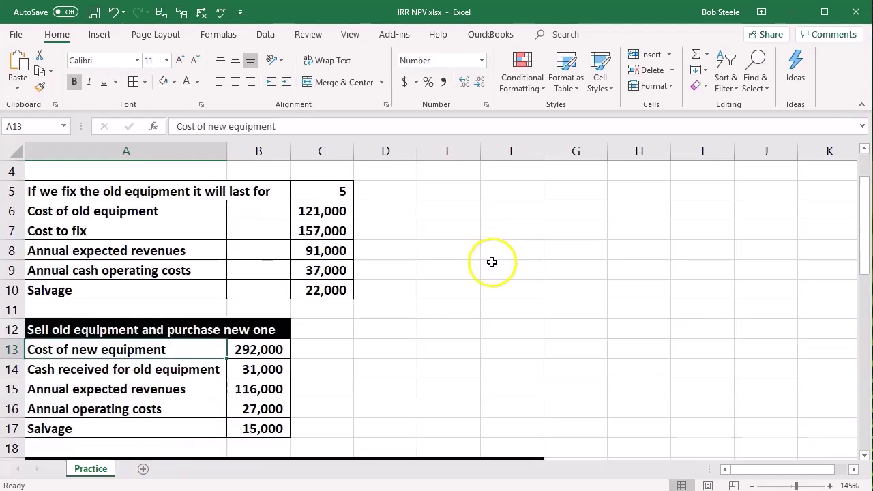
key("Right")
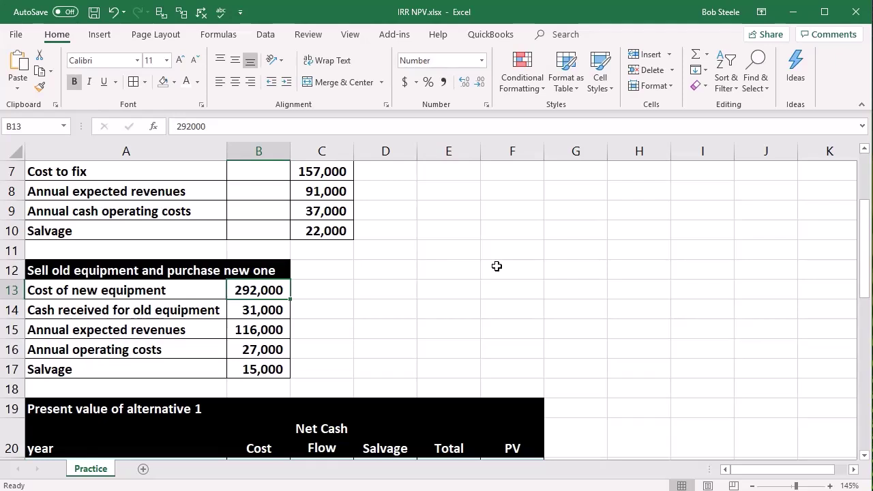
key("Down")
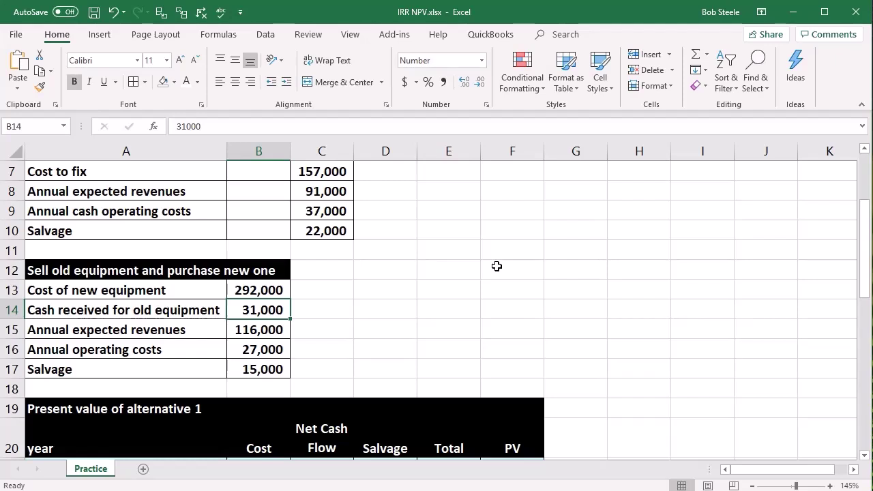
key("Down")
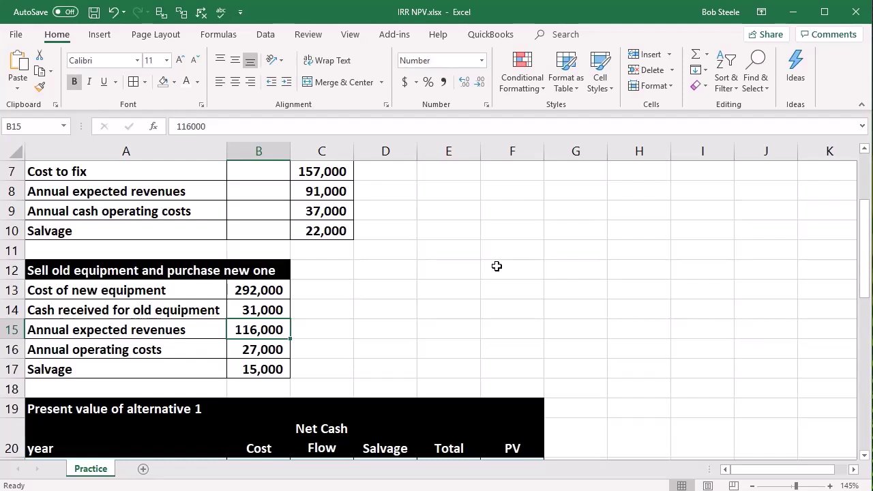
key("Down")
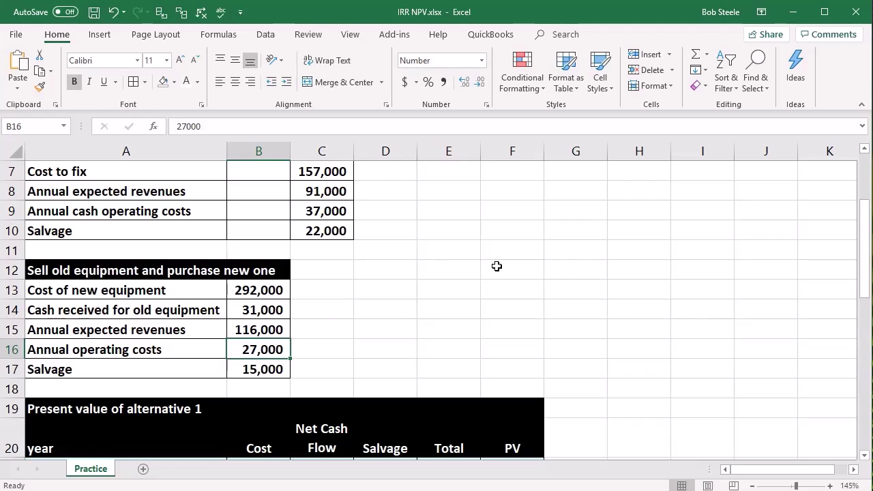
key("Down")
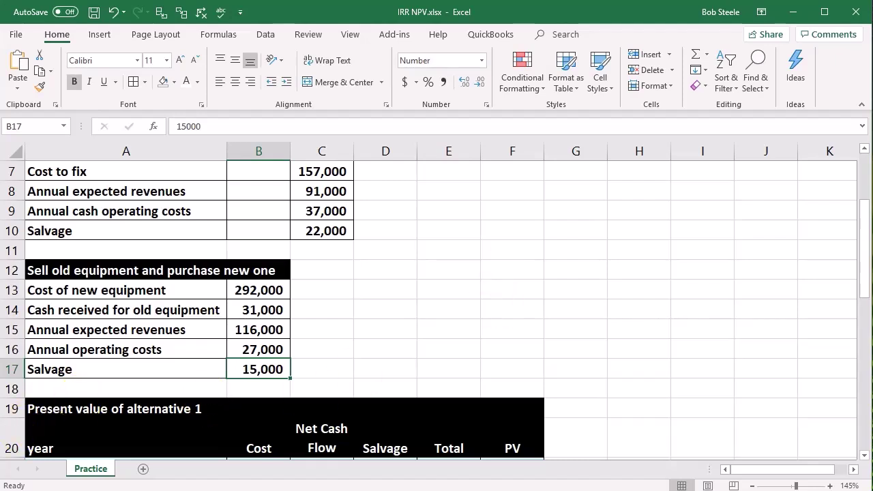
Step: Enter years 0 through 5 in cells A21 to A26 of the Present value of alternative 1 table
scroll(117, 328, "down", 3)
left_click(108, 290)
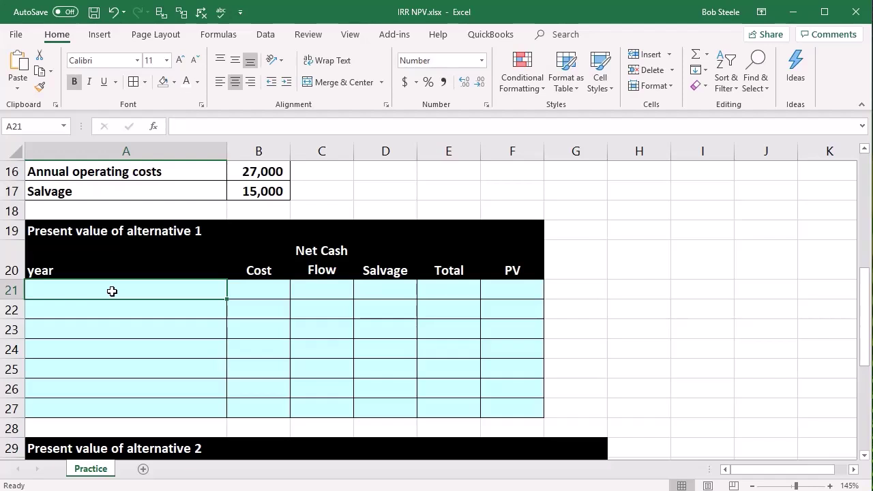
key("Up")
key("Down")
type("0")
key("Return")
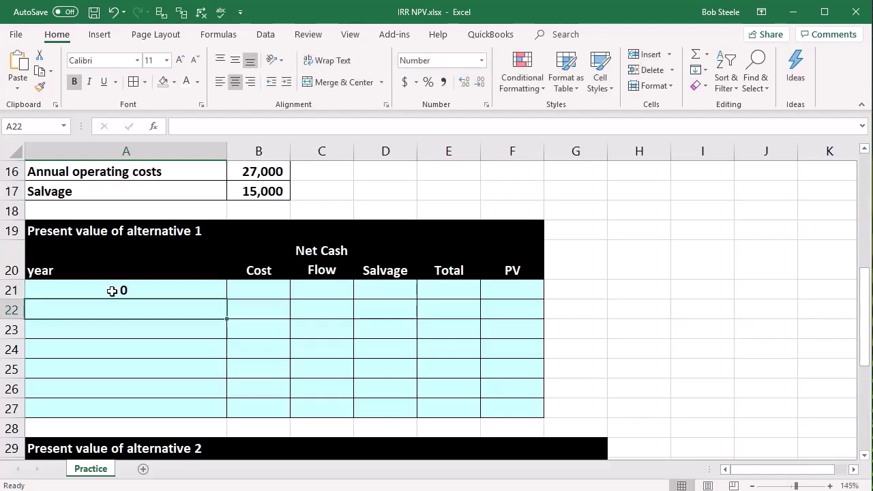
type("1")
key("Return")
type("2")
key("Return")
type("3")
key("Return")
type("4 5")
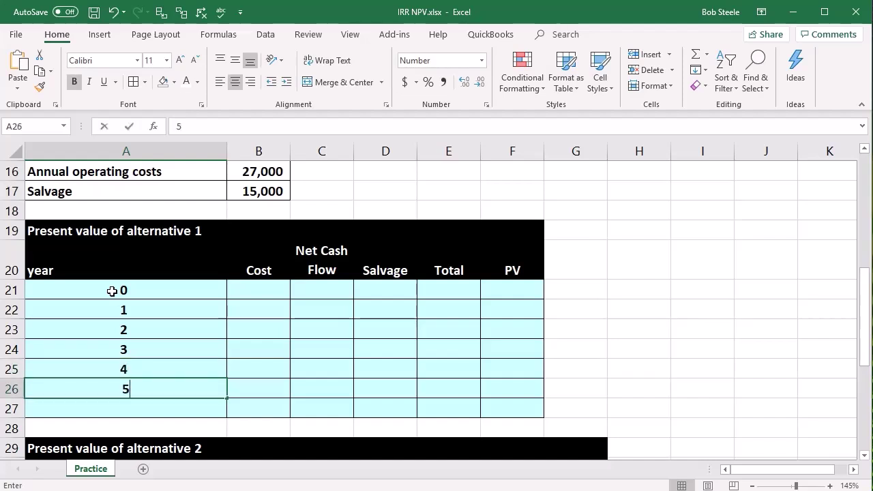
key("Return")
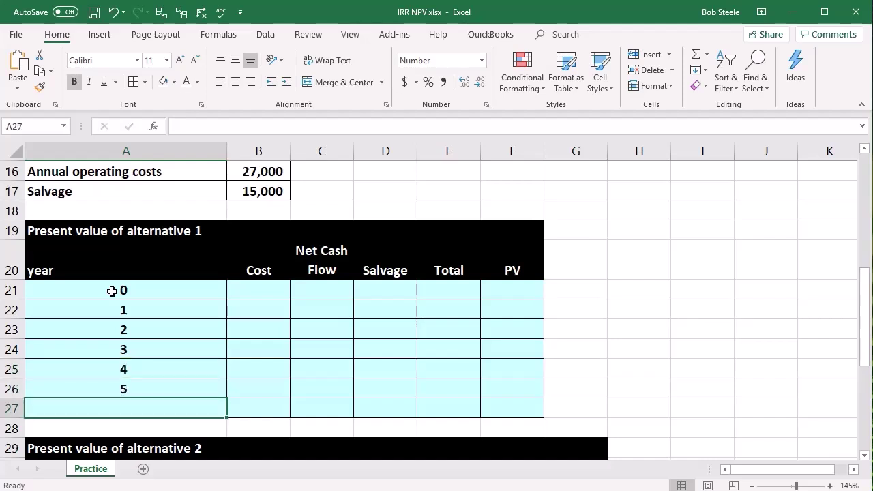
Step: Enter the year 0 cost in B21 of the alternative 1 table as the negative of the cost to fix, -C7
left_click(113, 291)
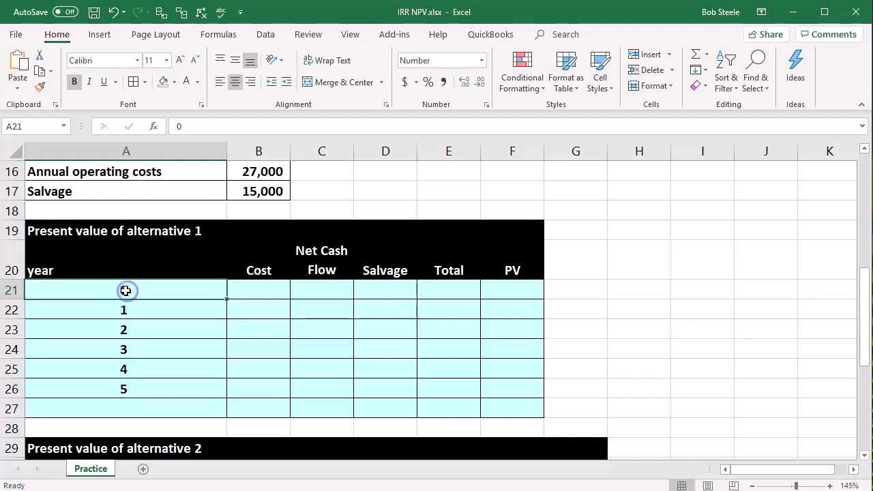
left_click(233, 271)
key("Right")
key("Right")
key("Right")
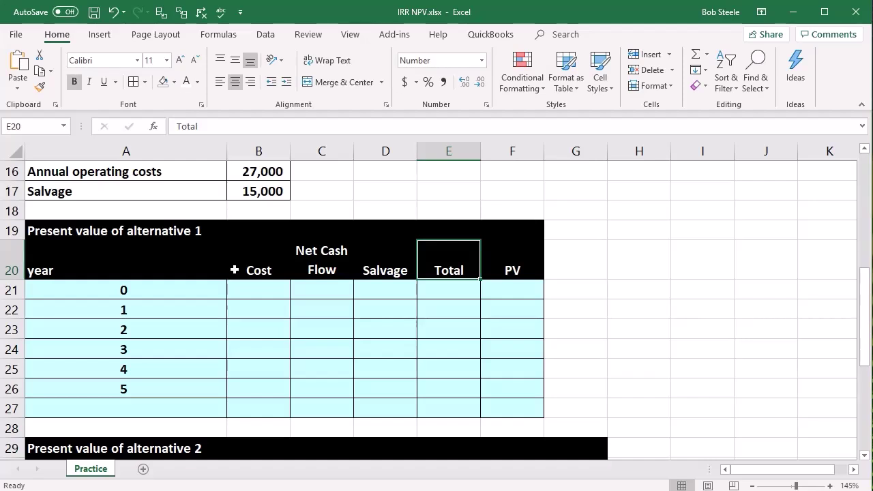
key("Down")
key("Left")
key("Left")
key("Left")
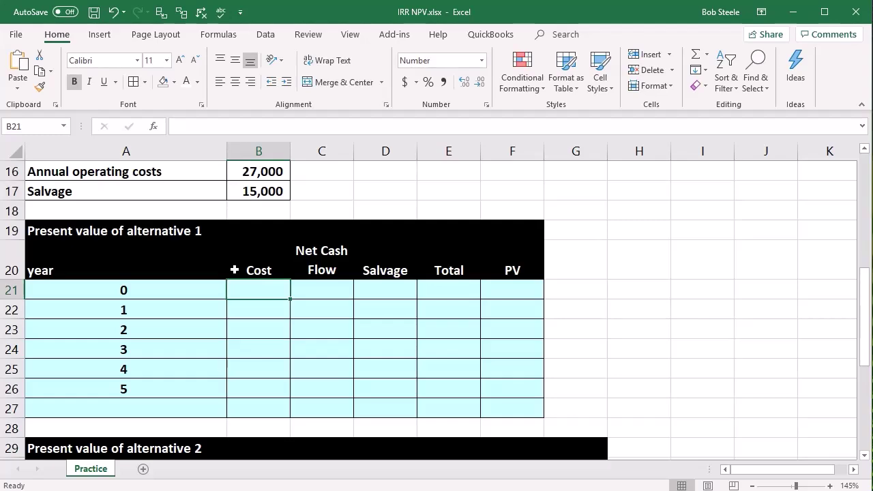
type("-")
scroll(234, 270, "up", 5)
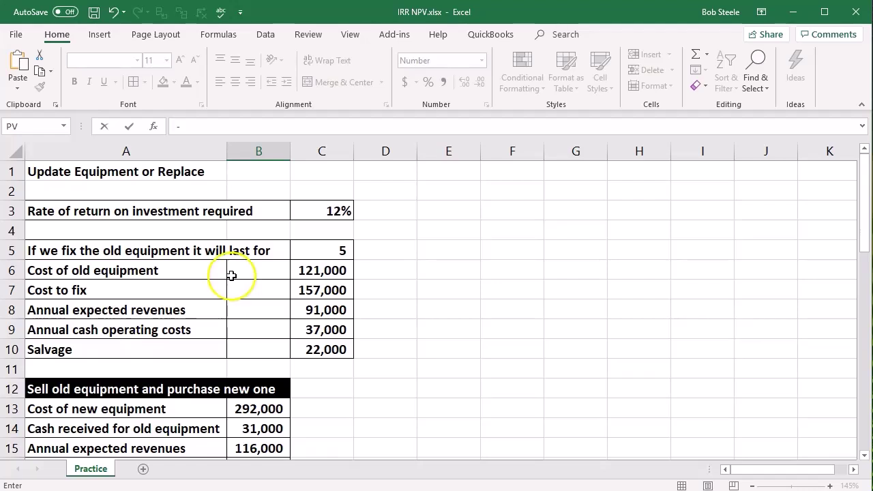
left_click(318, 294)
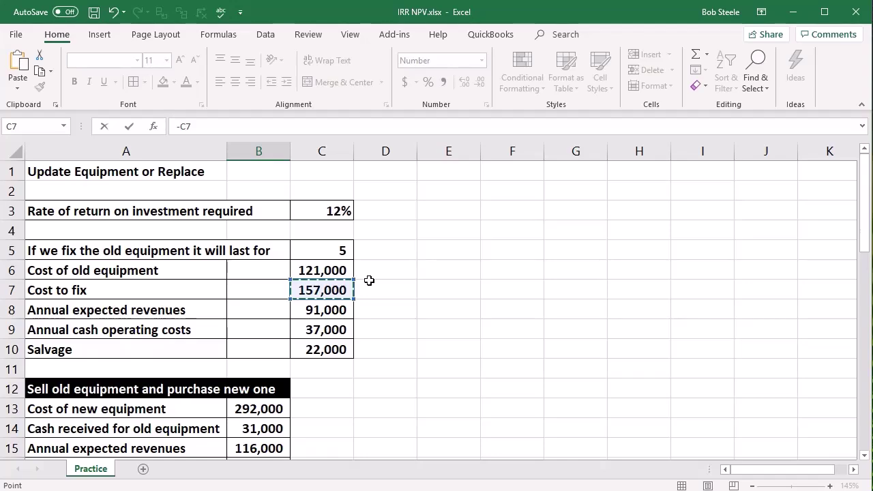
key("Return")
Step: Calculate the year 1 net cash flow in C22 as annual expected revenues minus annual cash operating costs, =C8-C9
scroll(369, 281, "down", 1)
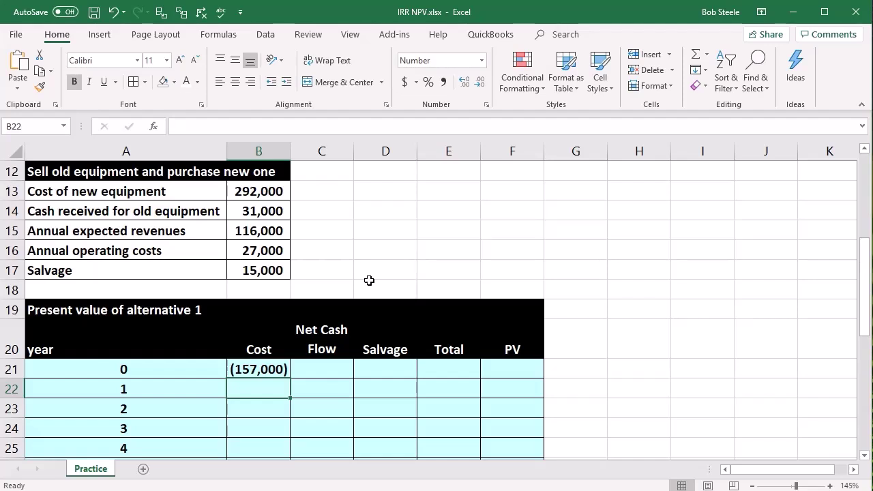
key("Right")
scroll(369, 280, "down", 1)
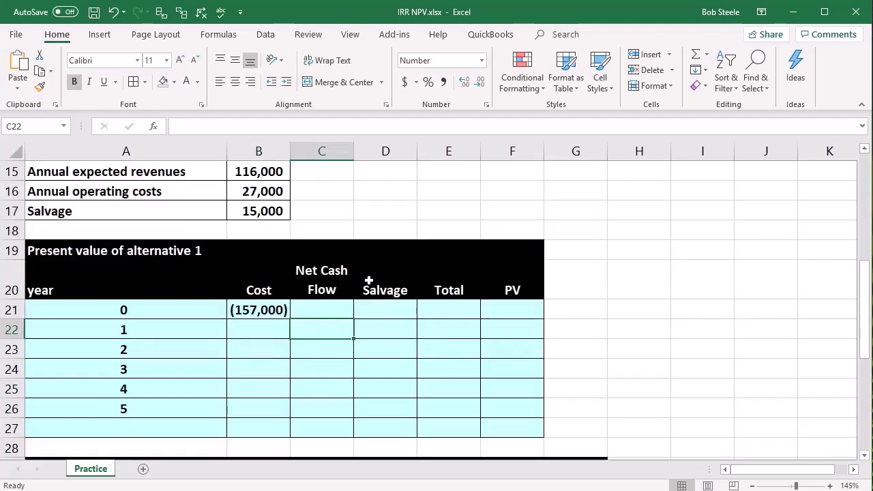
type("=")
scroll(369, 280, "up", 4)
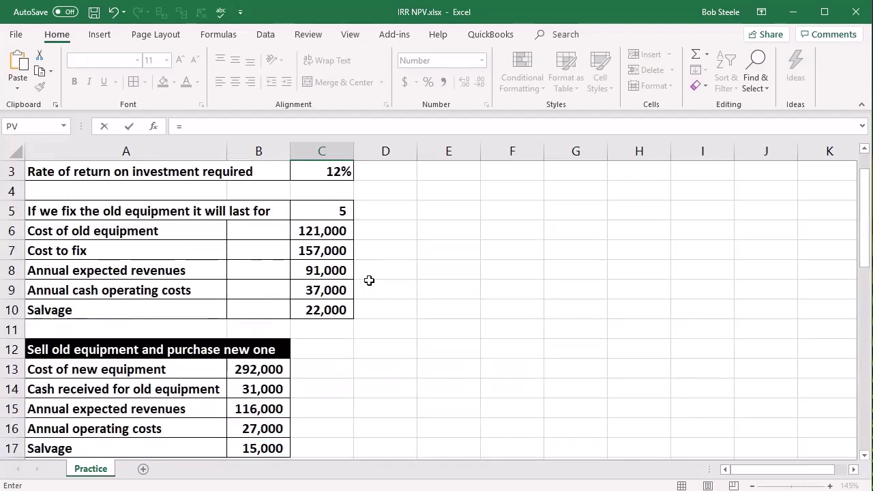
scroll(369, 281, "up", 1)
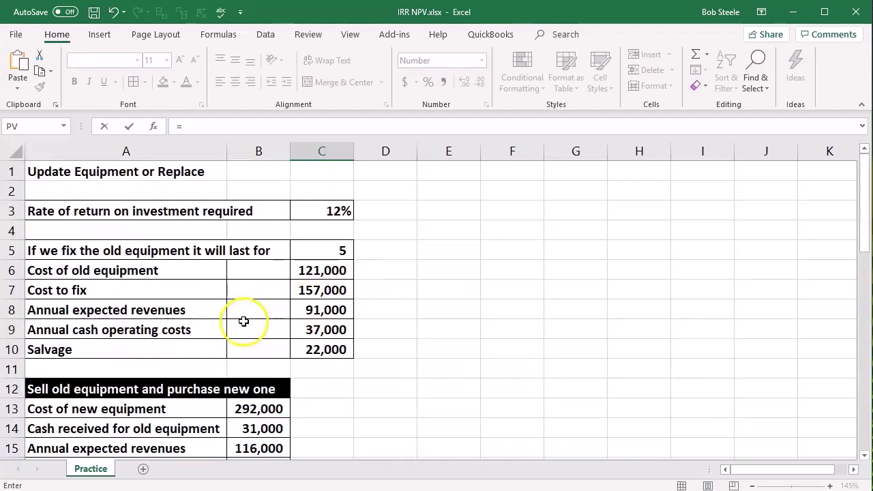
left_click(320, 302)
type("-")
left_click(315, 327)
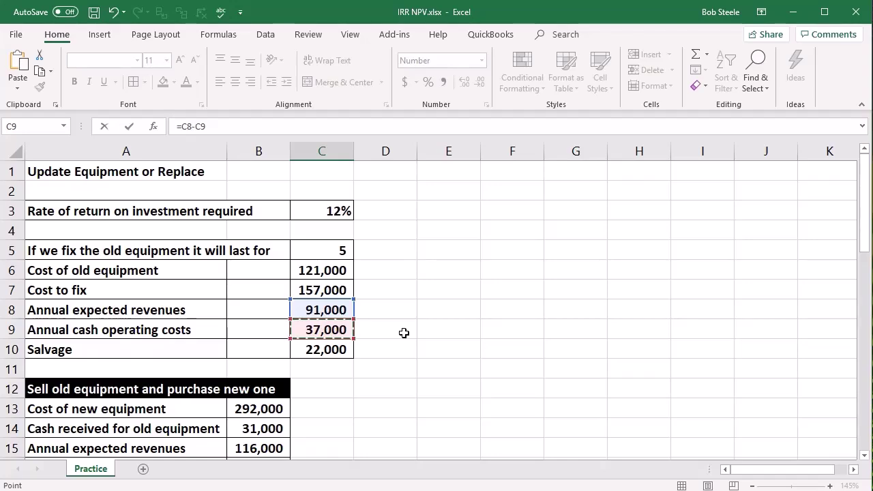
key("Return")
Step: Carry the year 1 net cash flow into year 2 with =C22 in C23 and copy it down through C26
key("Return")
key("Return")
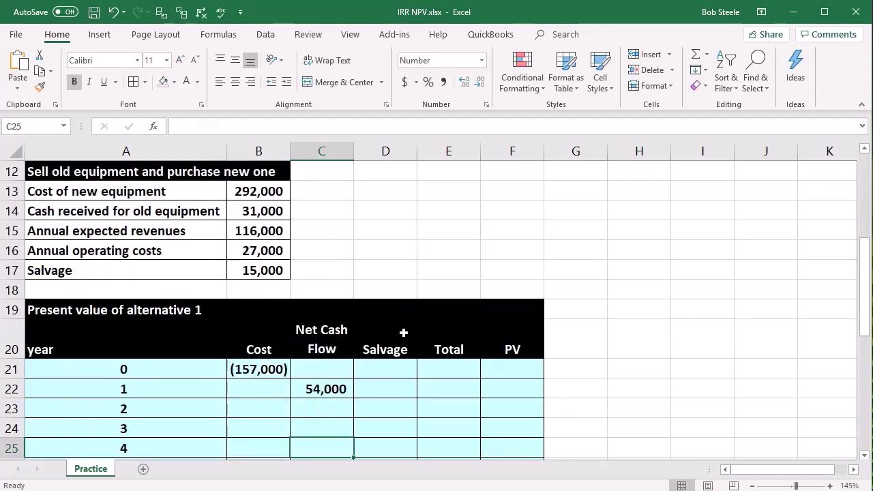
scroll(403, 332, "down", 2)
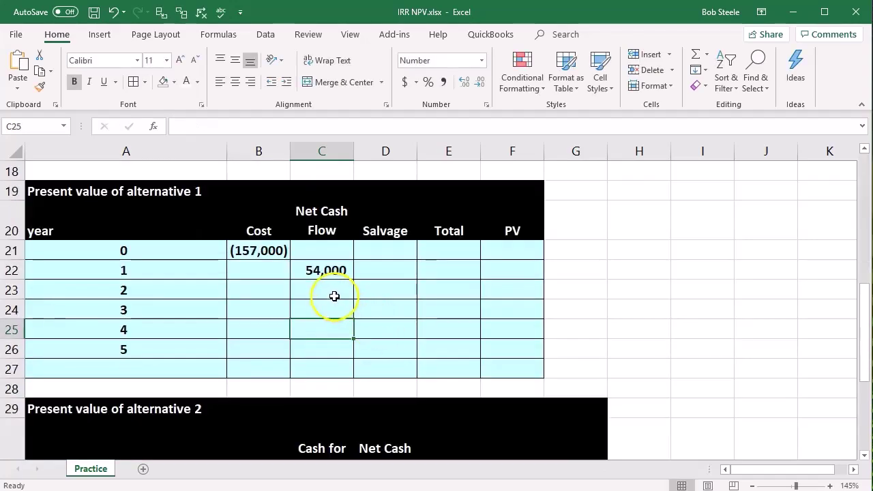
left_click(334, 297)
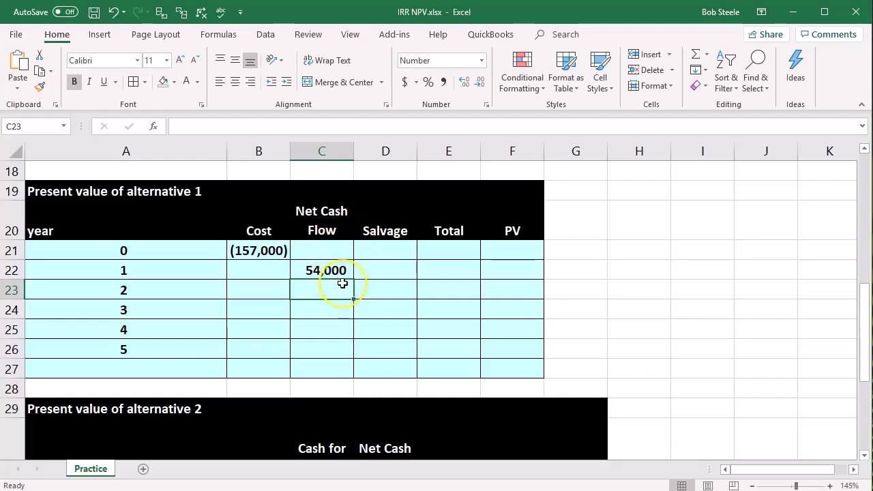
type("=")
key("Up")
key("Return")
left_click(342, 283)
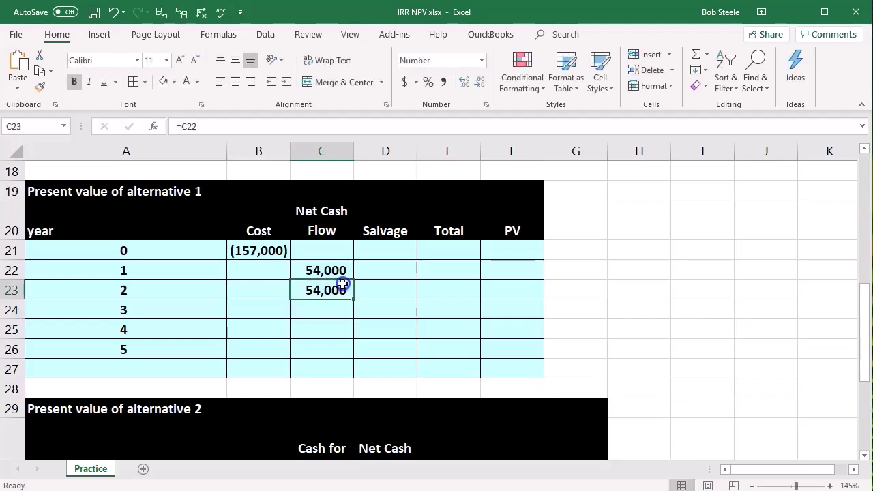
left_click_drag(355, 301, 355, 353)
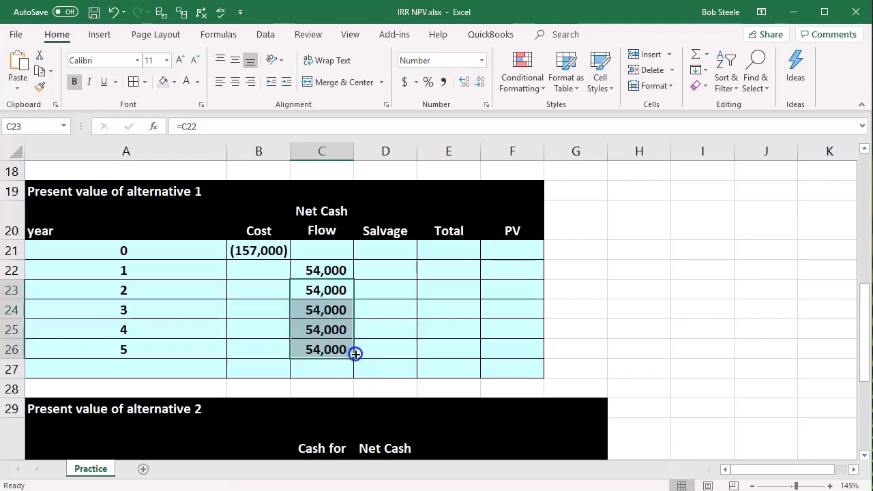
left_click(325, 271)
double_click(323, 270)
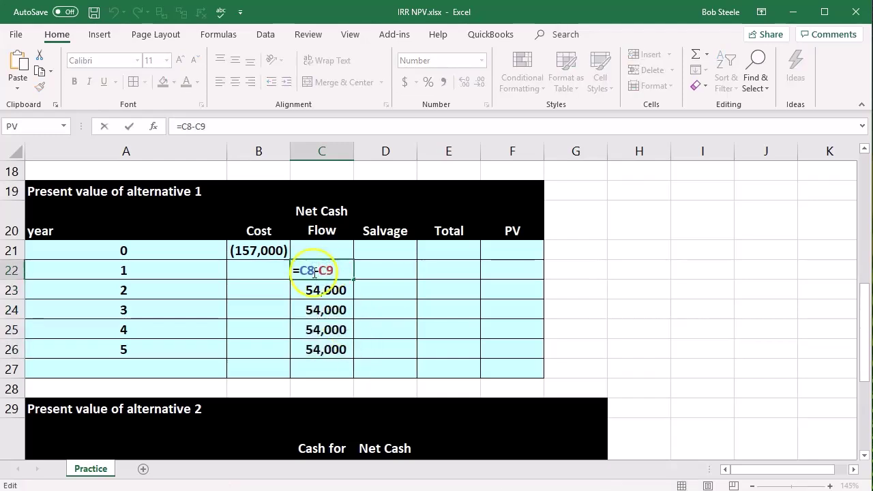
key("Return")
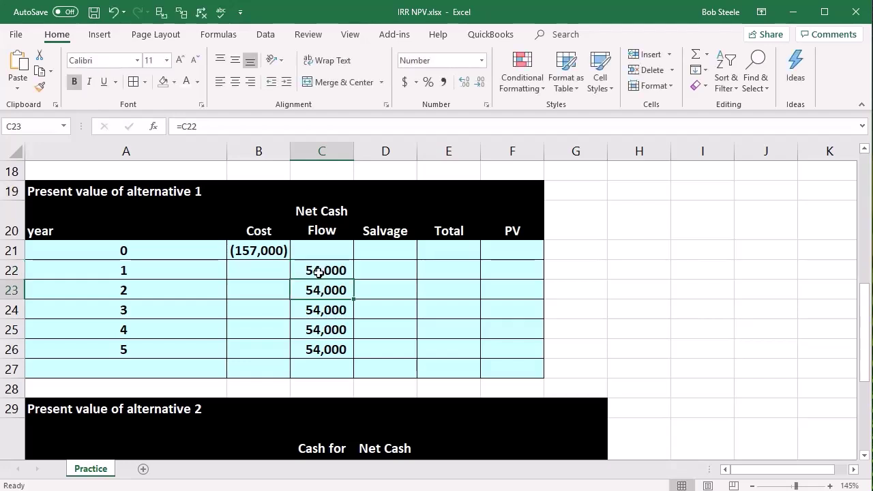
Step: Enter the year 5 salvage value in D26 of the alternative 1 table as a reference to C10
left_click(376, 262)
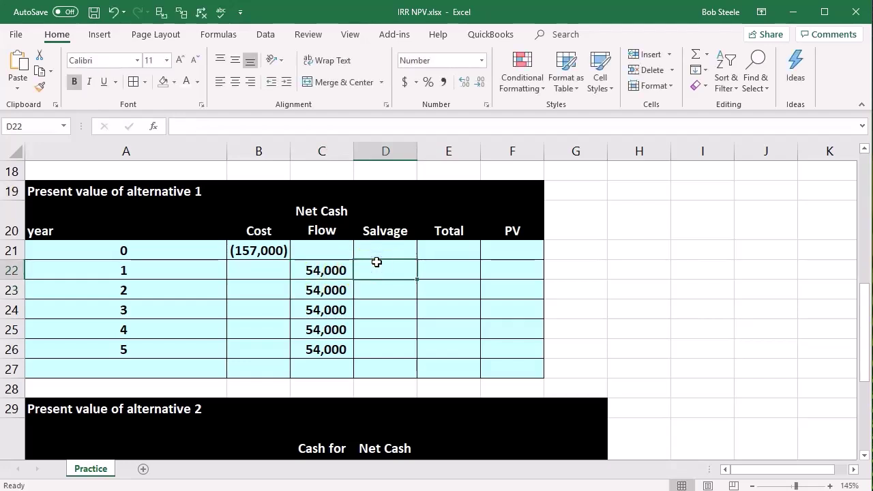
key("Down")
key("Down")
key("Down")
key("Down")
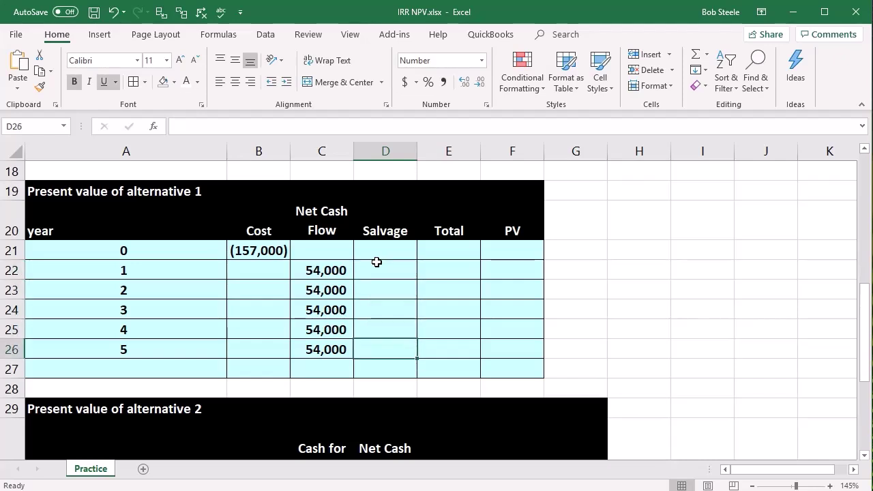
type("=")
scroll(376, 262, "up", 6)
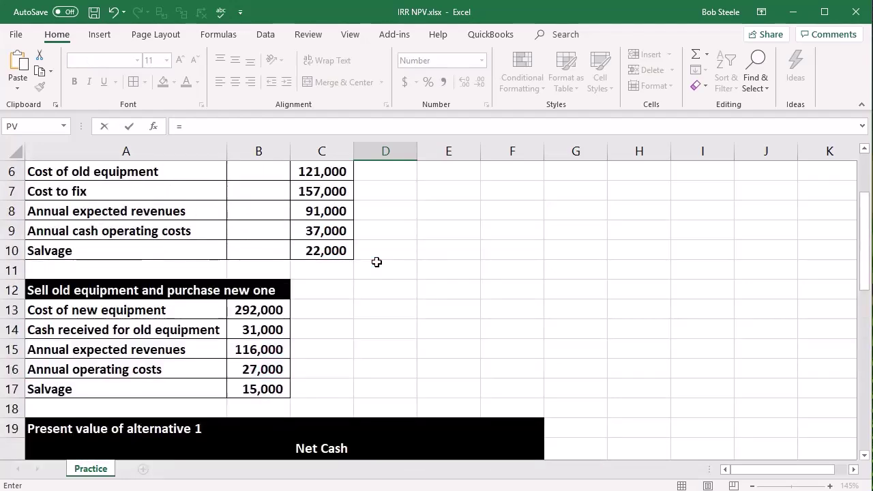
left_click(333, 349)
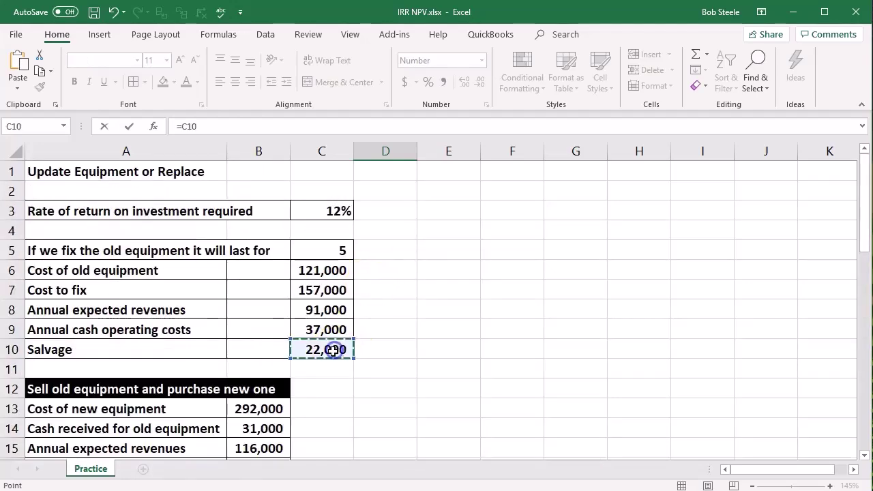
key("Return")
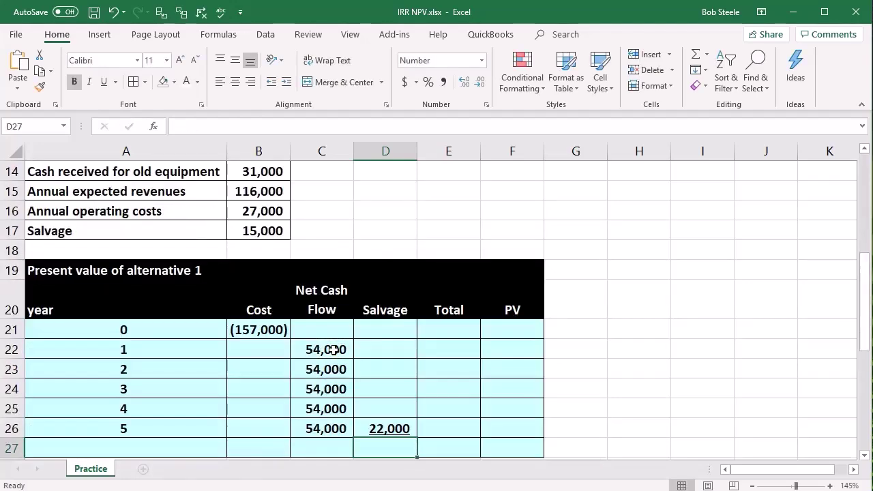
Step: Total the year 0 amounts in E21 with =SUM(B21:D21) and copy the formula down through E26
left_click(434, 333)
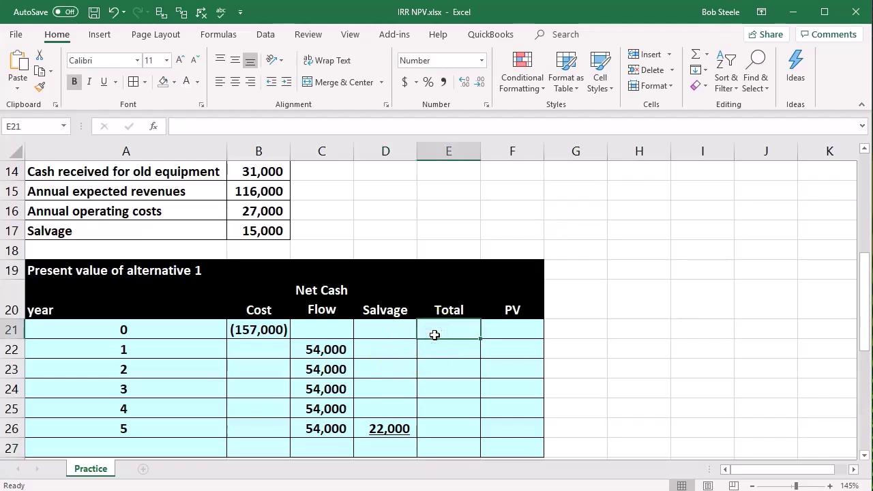
scroll(434, 335, "down", 1)
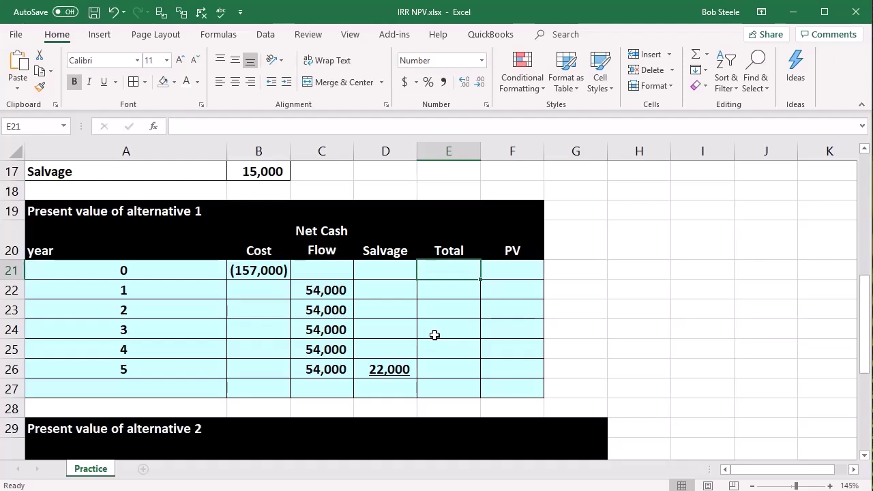
type("=sum(")
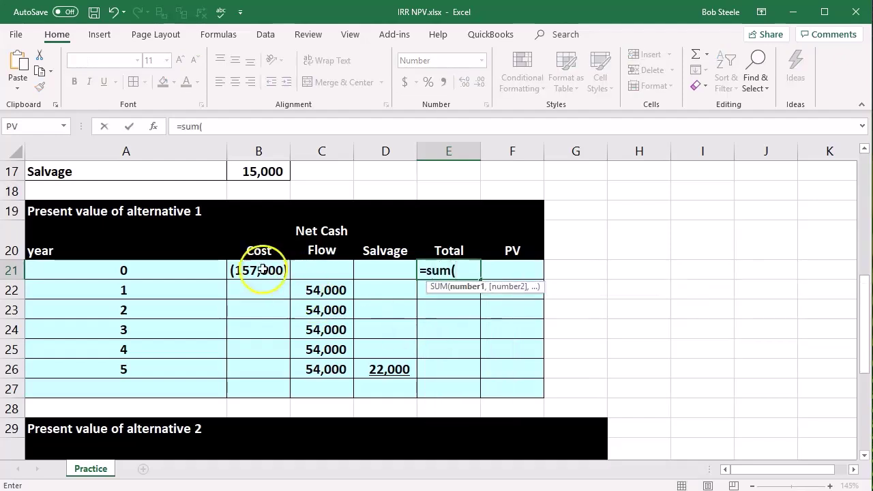
left_click_drag(266, 270, 384, 271)
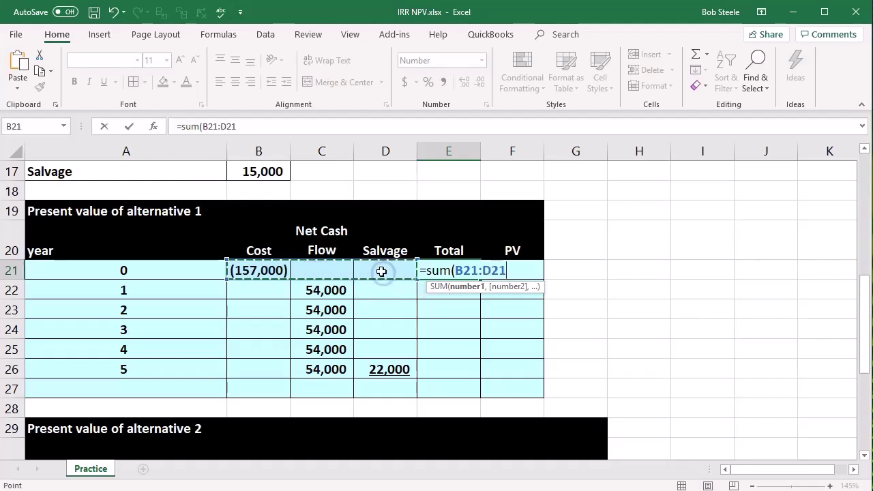
key("Return")
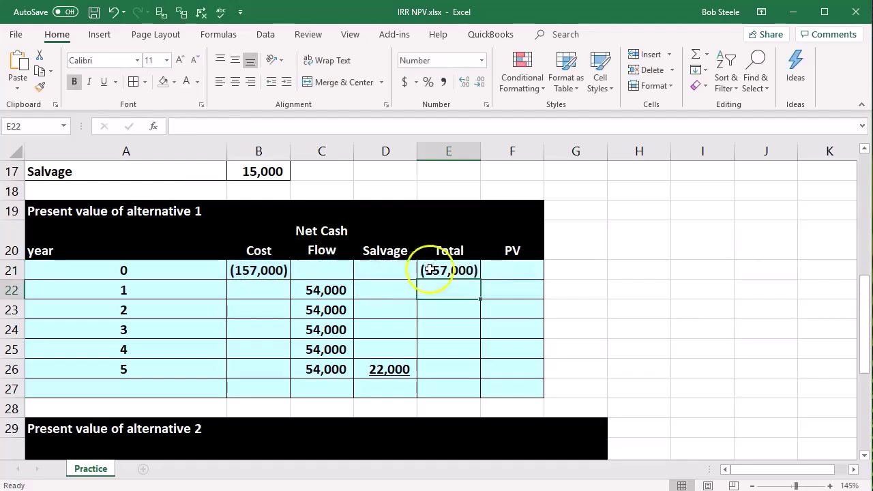
left_click(453, 270)
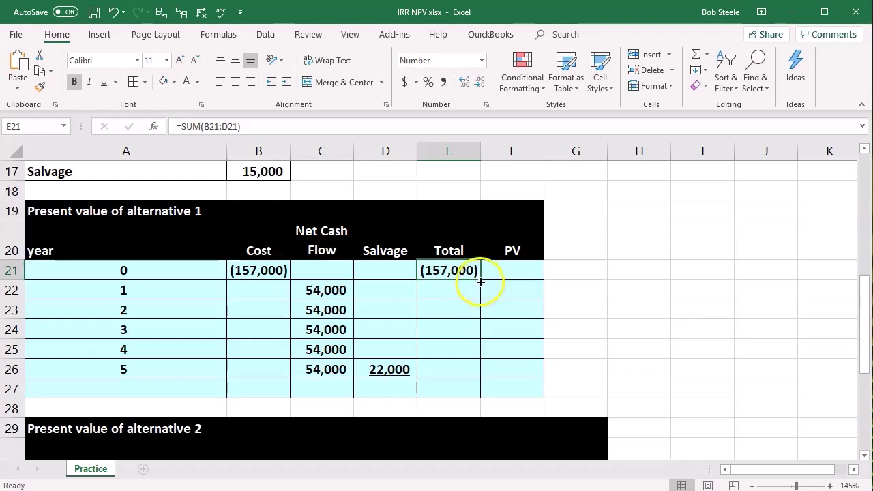
left_click_drag(481, 280, 468, 368)
left_click(448, 362)
double_click(448, 362)
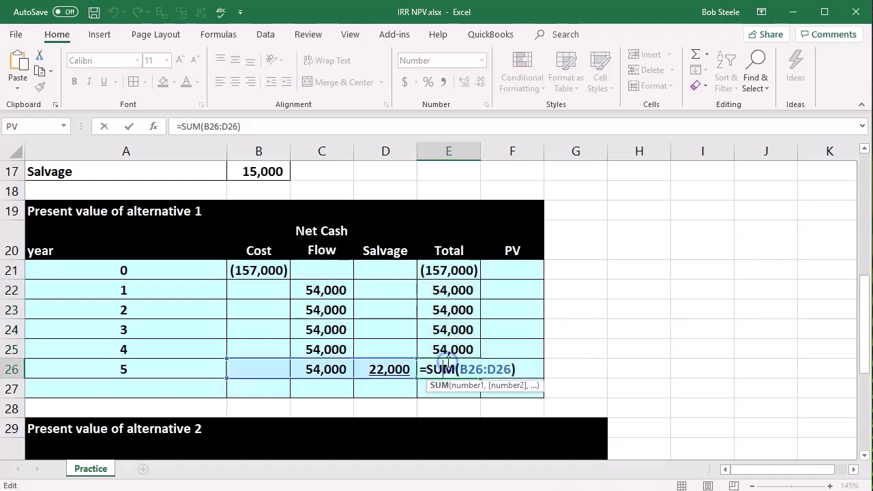
key("Return")
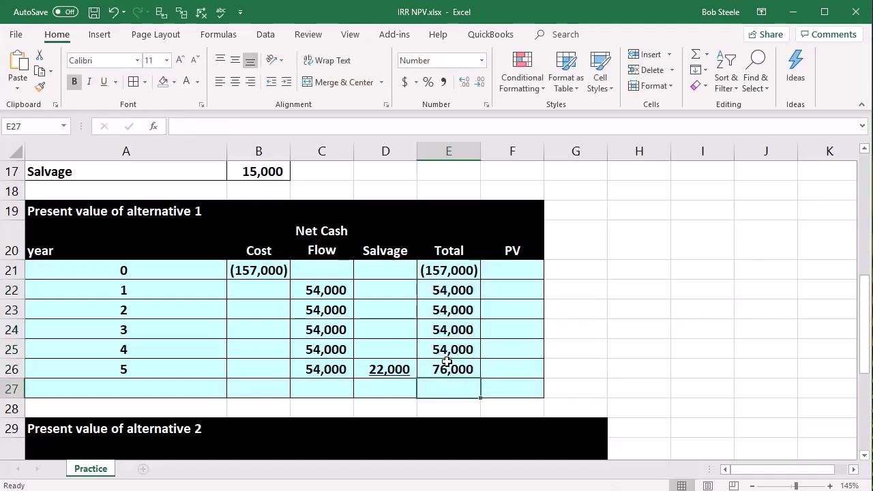
Step: Set the year 0 present value in F21 equal to the year 0 total, =E21
left_click(504, 272)
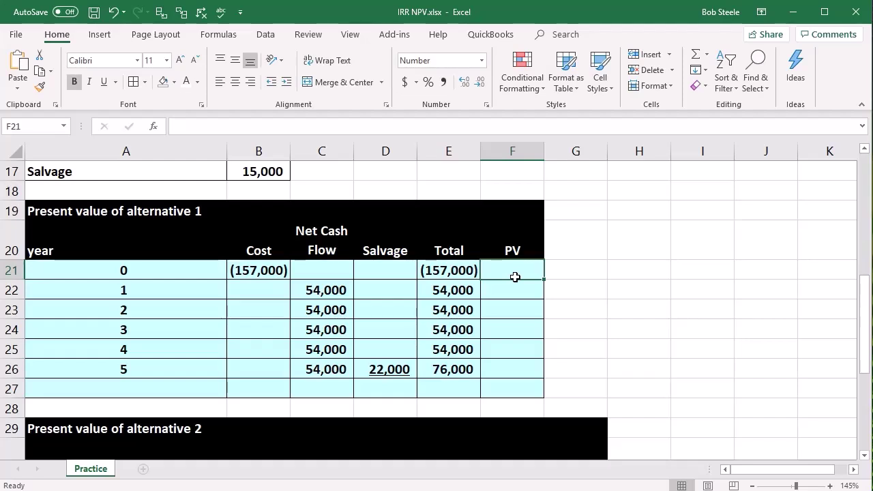
type("=")
key("Left")
key("Return")
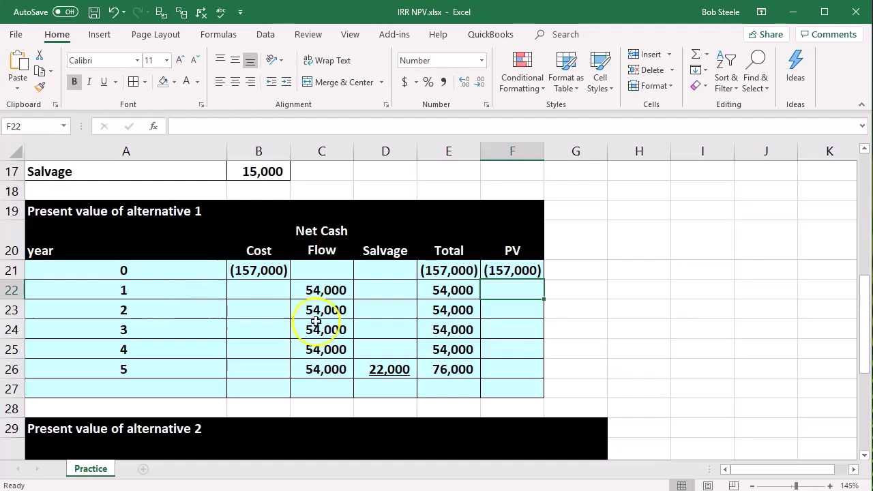
Step: Begin a negated PV function in F22 for the year 1 present value
type("-")
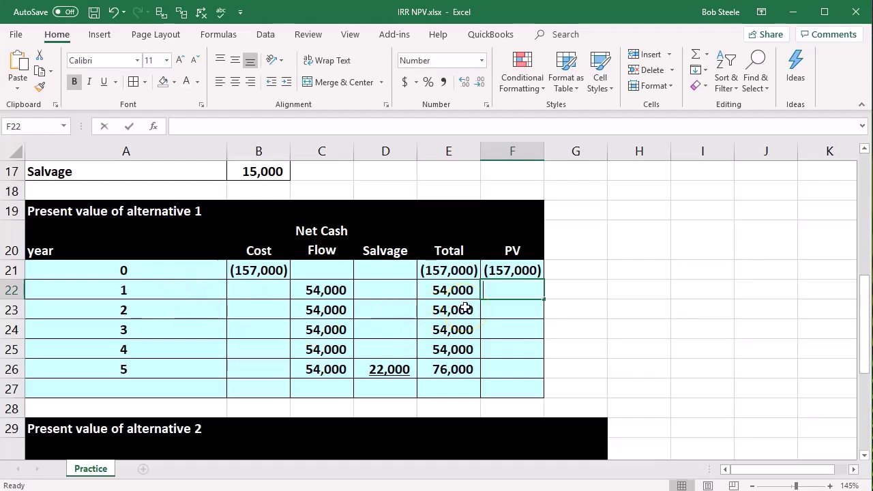
type("pv")
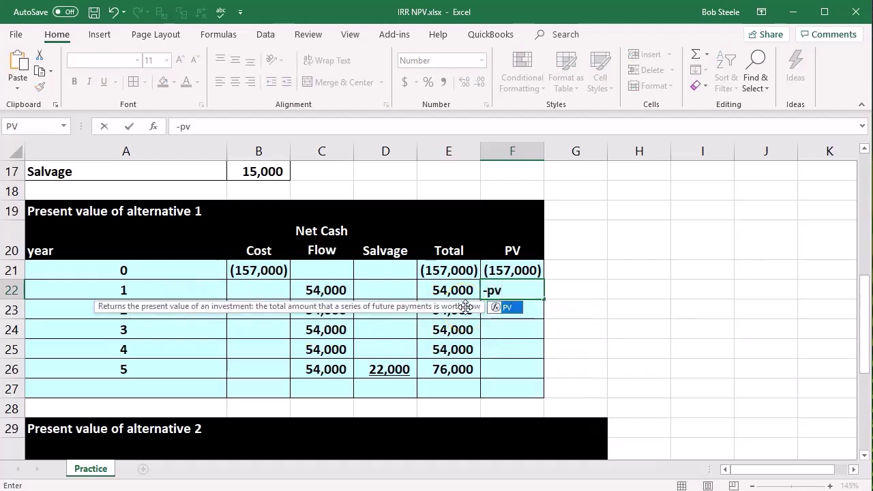
double_click(498, 307)
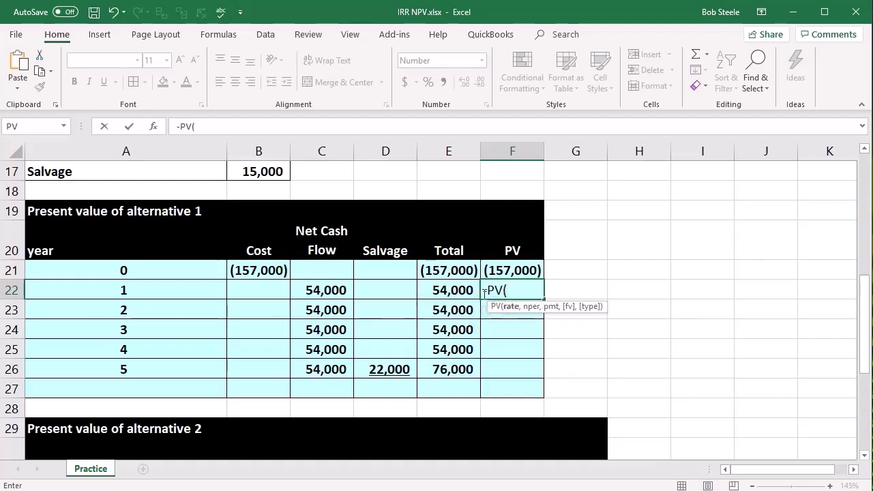
left_click(455, 285)
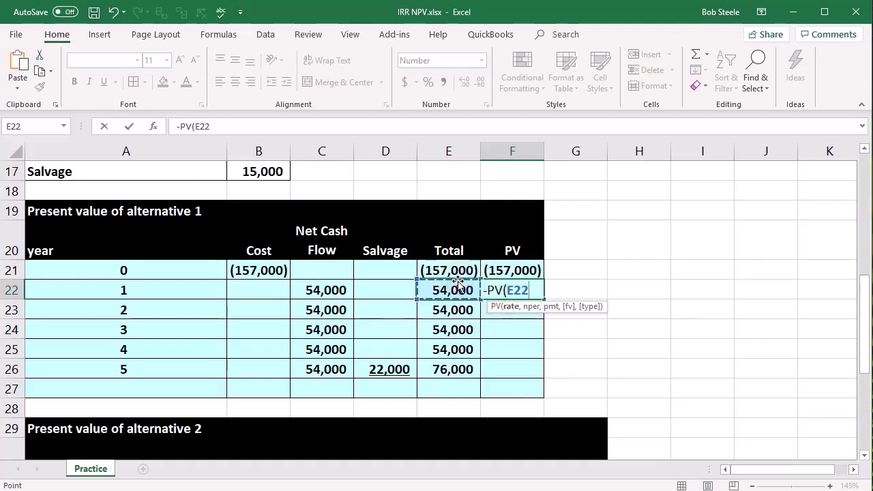
key("BackSpace")
key("BackSpace")
key("BackSpace")
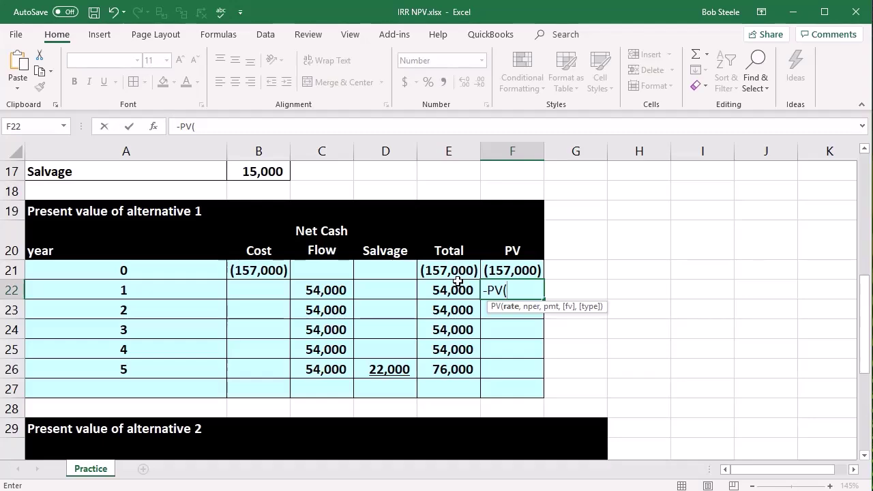
Step: Use the required rate of return in C3 as the rate argument of the F22 PV formula
scroll(458, 281, "up", 5)
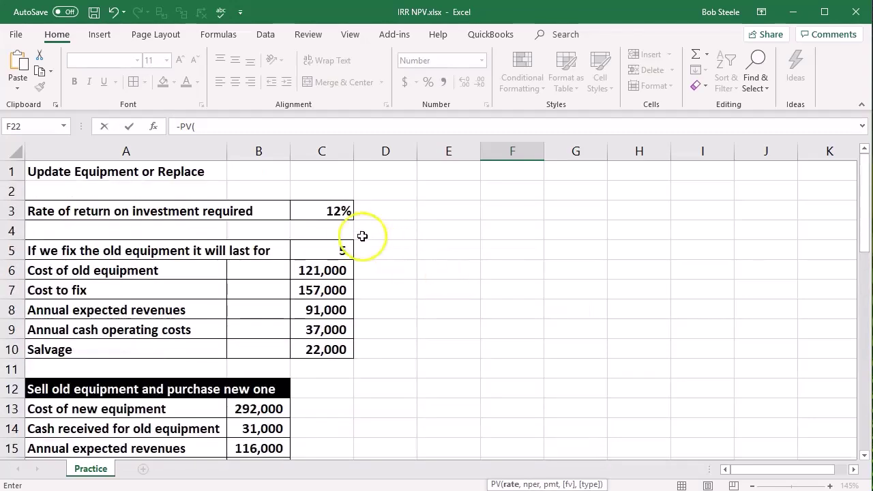
left_click(338, 212)
scroll(414, 294, "down", 5)
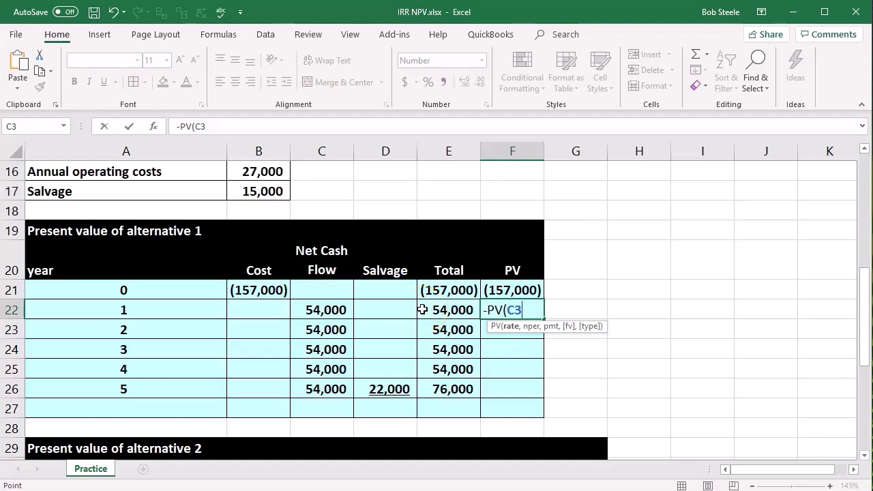
scroll(423, 309, "up", 5)
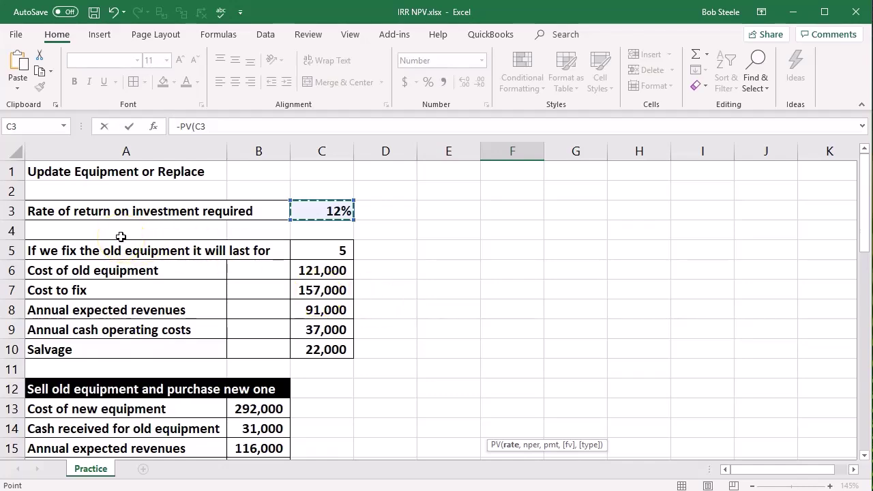
scroll(433, 352, "down", 3)
scroll(433, 352, "down", 2)
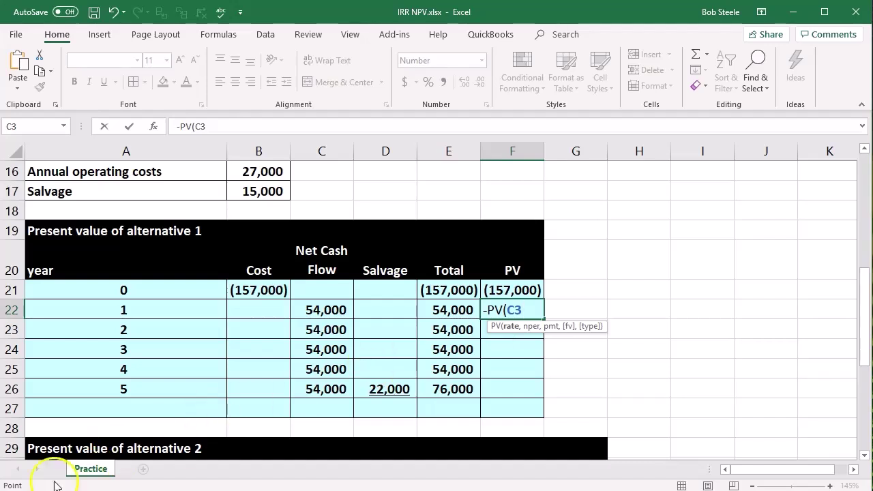
Step: Complete the year 1 PV formula in F22 with A22 as periods, 0 as payment and E22 as future value
scroll(383, 414, "up", 1)
type(",")
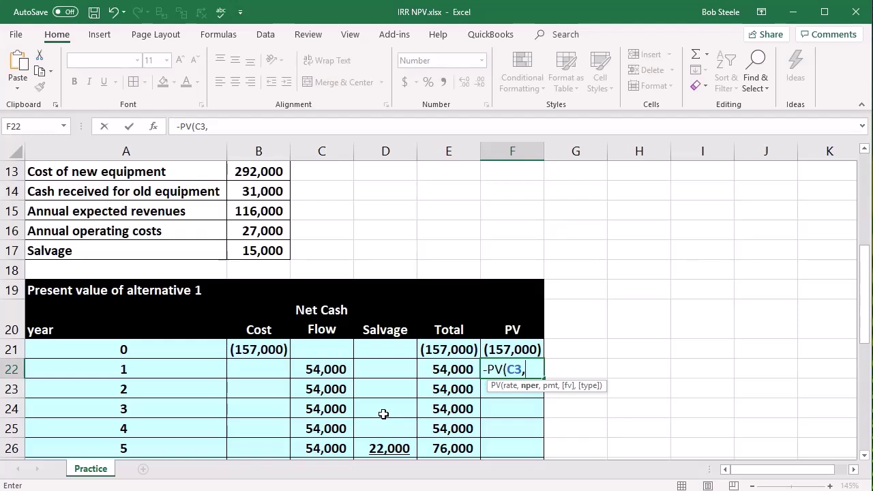
left_click(185, 367)
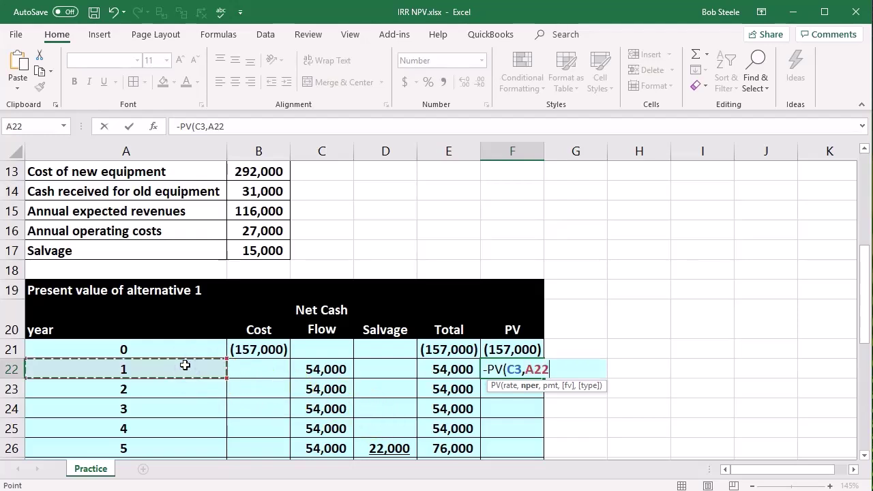
type(",")
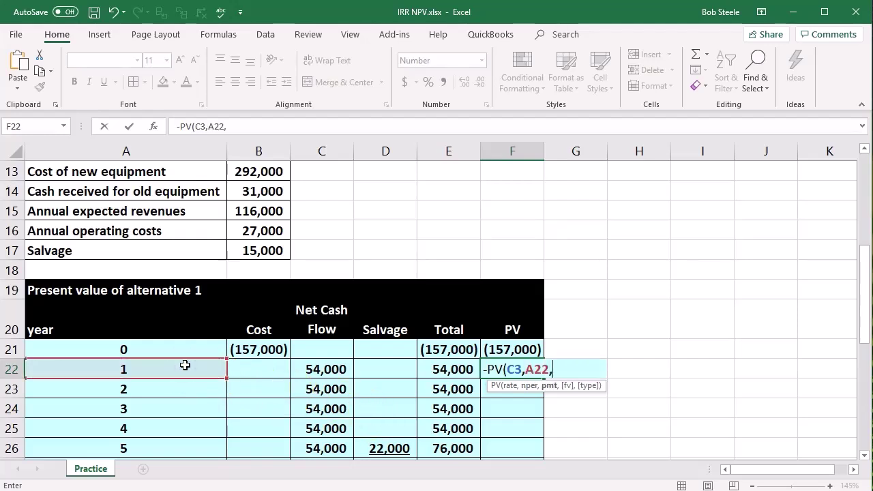
type("0,")
left_click(424, 369)
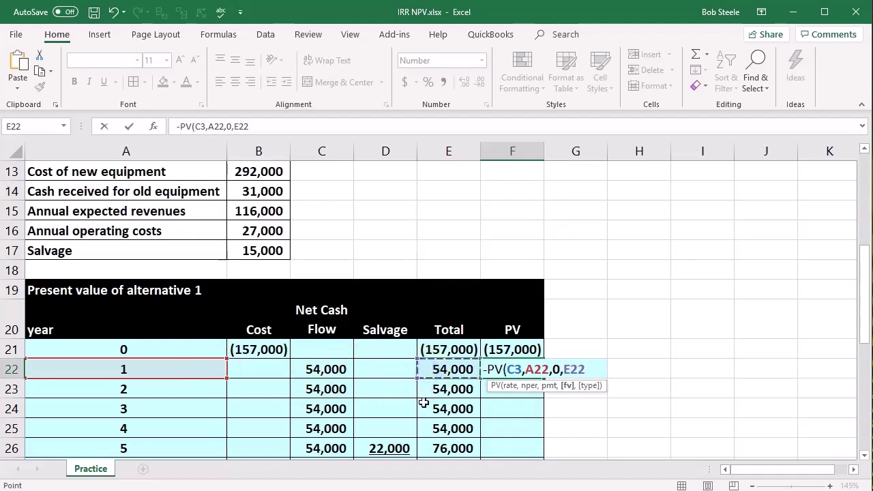
key("Return")
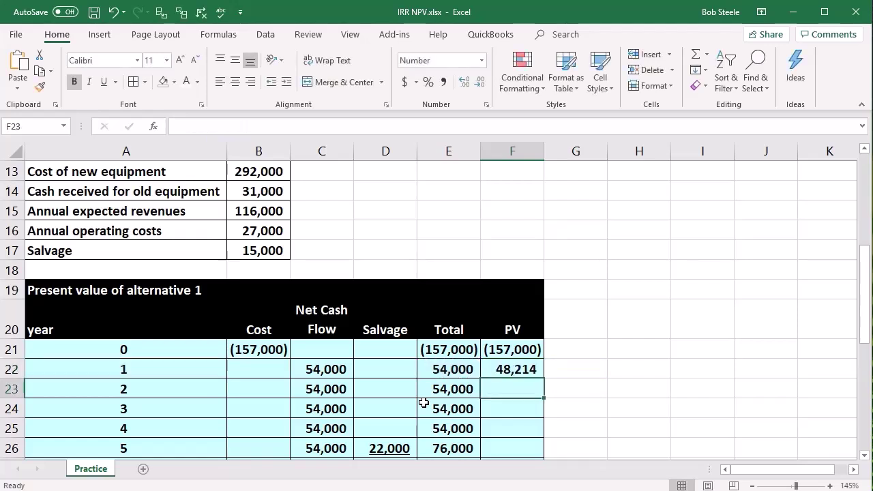
Step: Calculate the year 2 present value in F23 with -PV(C3,A23,0,E23)
scroll(423, 403, "down", 1)
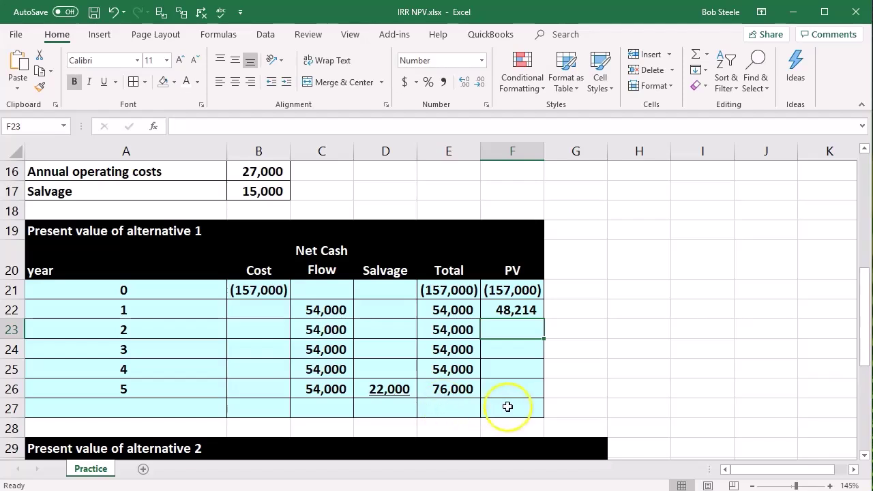
type("-")
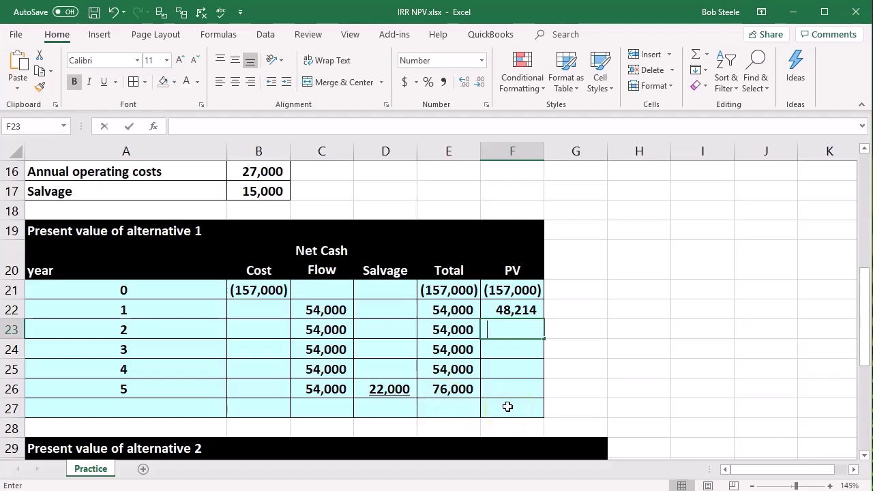
type("pv")
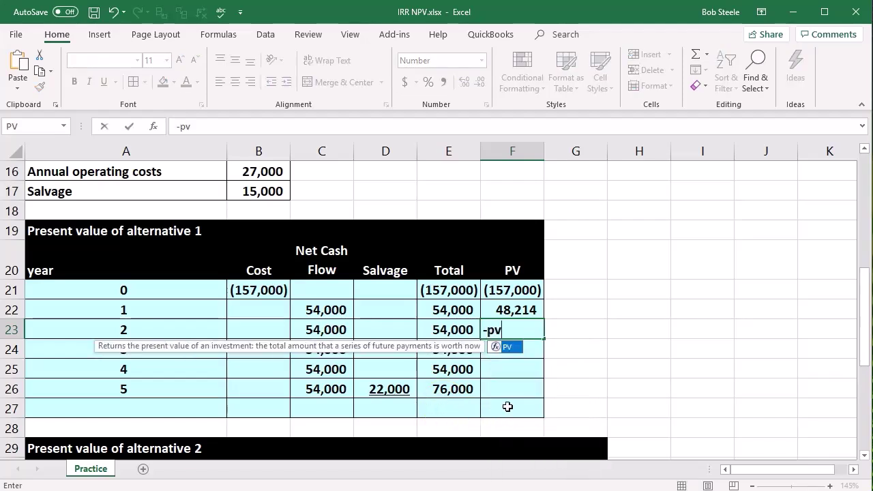
double_click(497, 346)
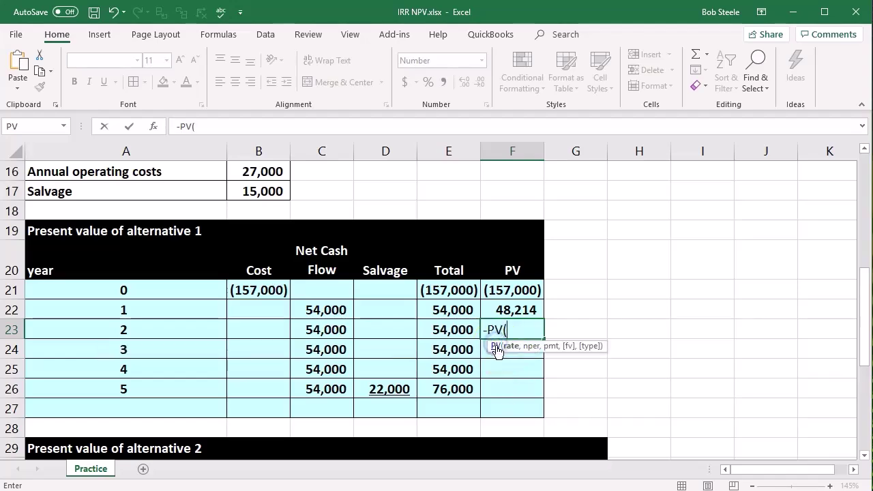
scroll(444, 381, "up", 5)
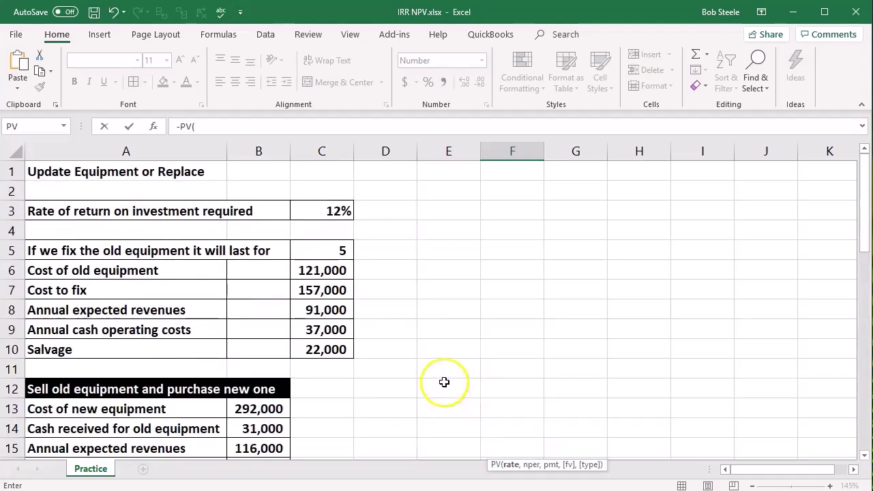
left_click(337, 211)
scroll(527, 377, "down", 4)
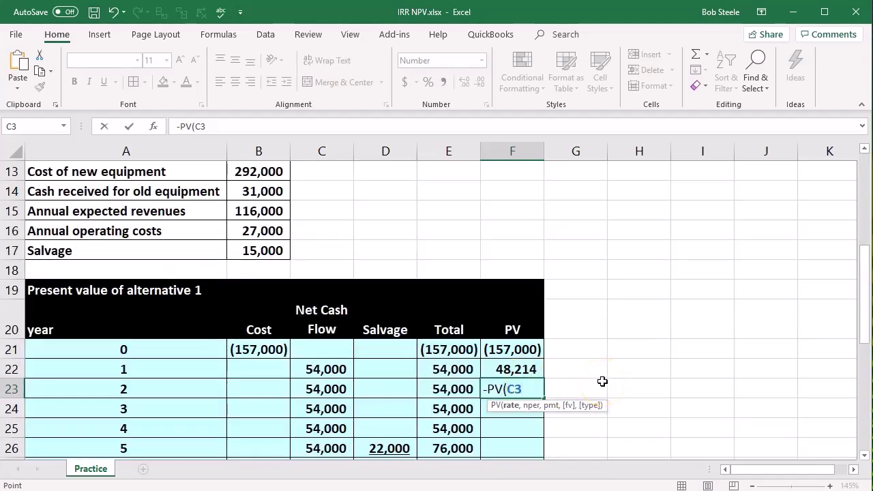
type(",")
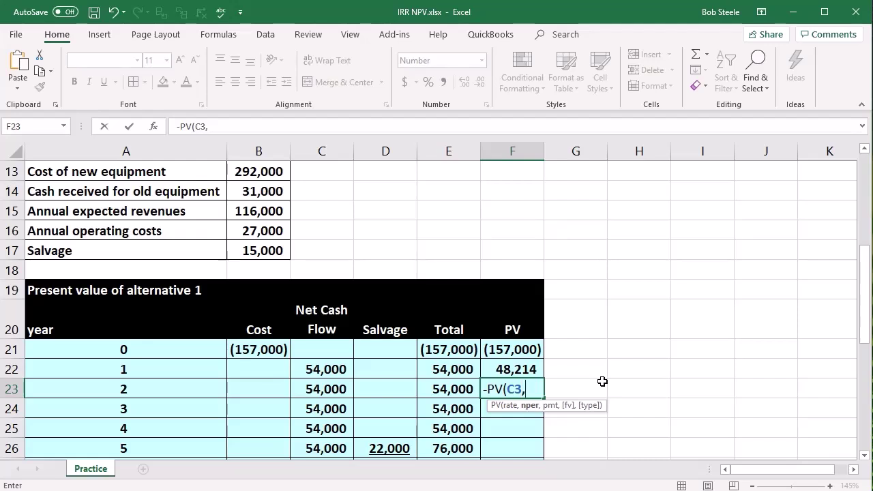
left_click(148, 384)
type(",")
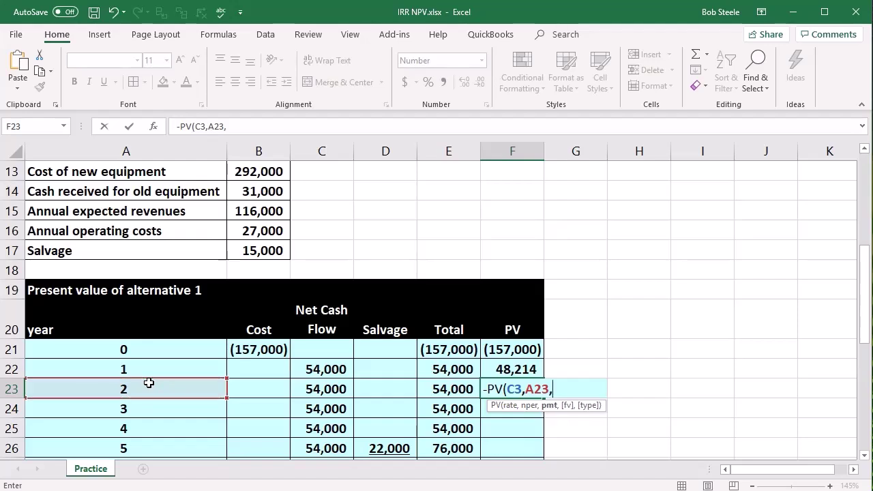
type("0,")
left_click(435, 387)
key("Return")
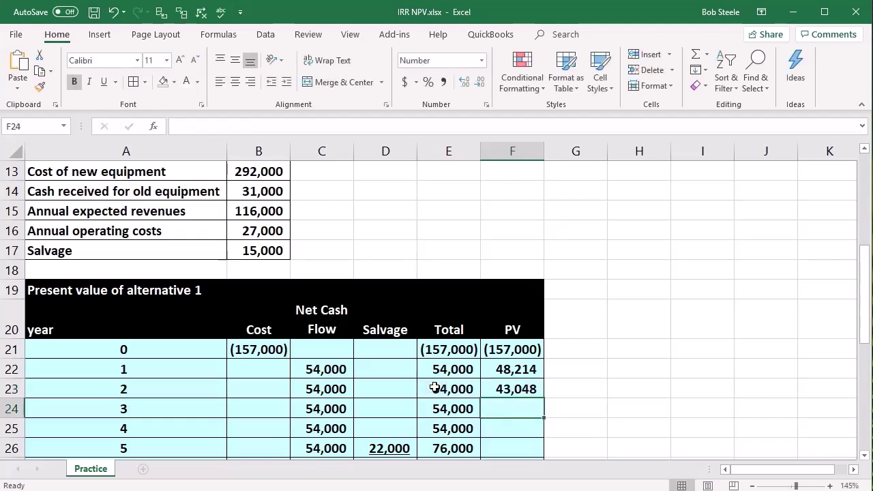
Step: Calculate the year 3 present value in F24 with -PV(C3,A24,0,E24)
scroll(435, 387, "down", 1)
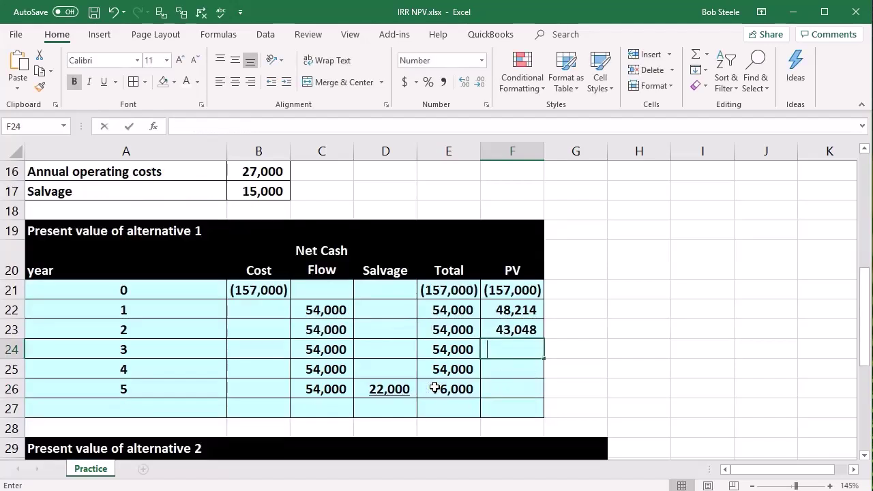
type("-pv")
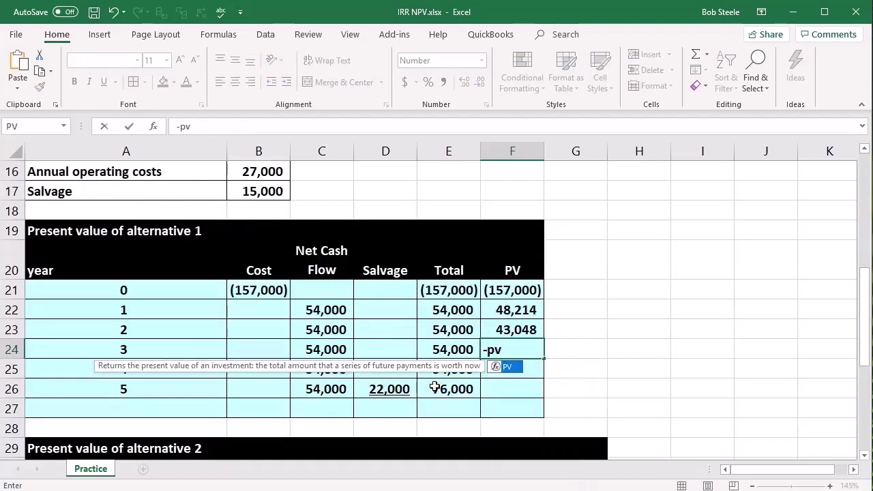
double_click(505, 367)
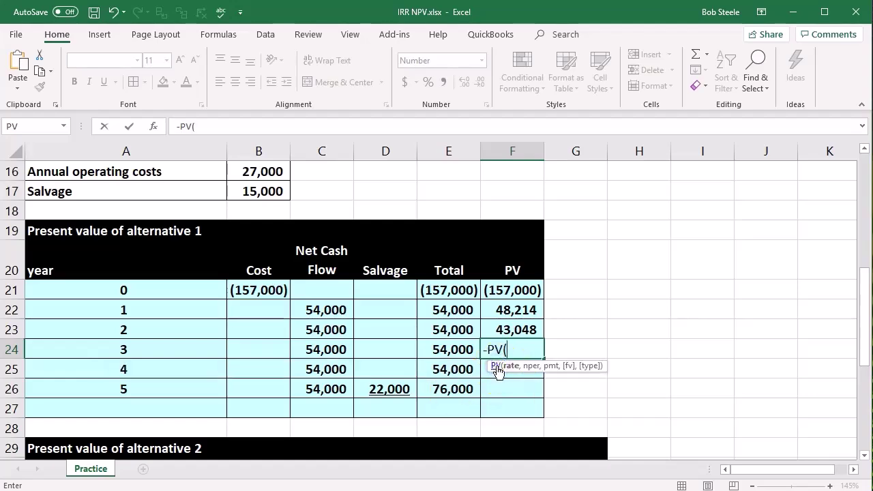
scroll(389, 376, "up", 5)
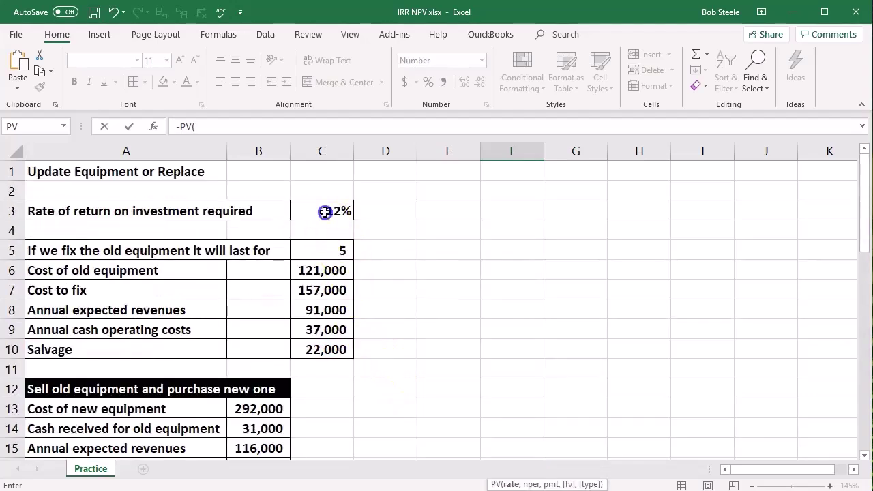
left_click(324, 212)
scroll(389, 302, "down", 5)
type(",")
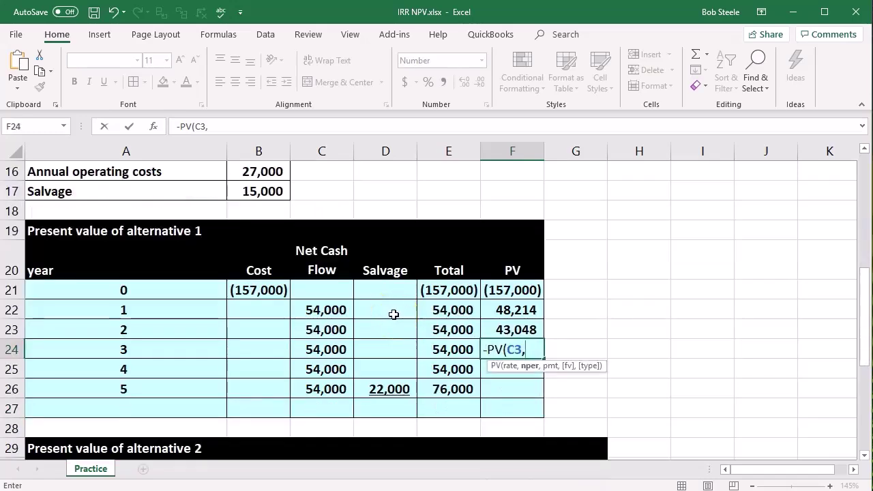
left_click(182, 347)
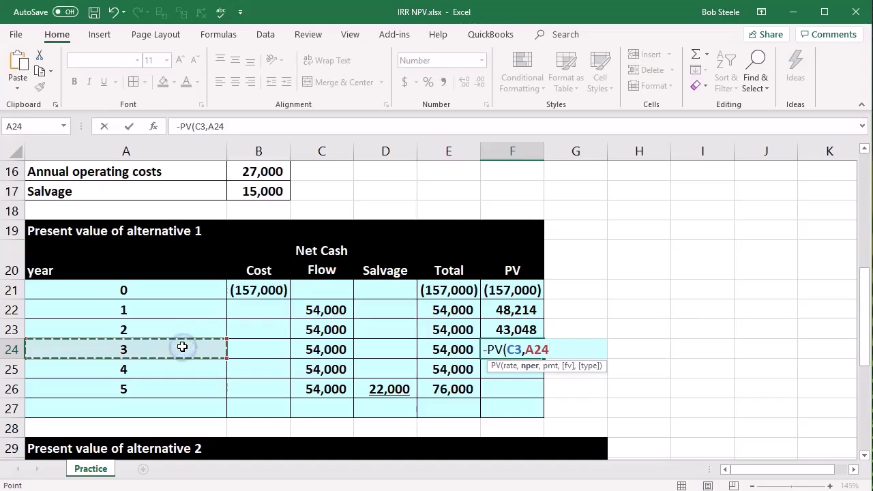
type(",")
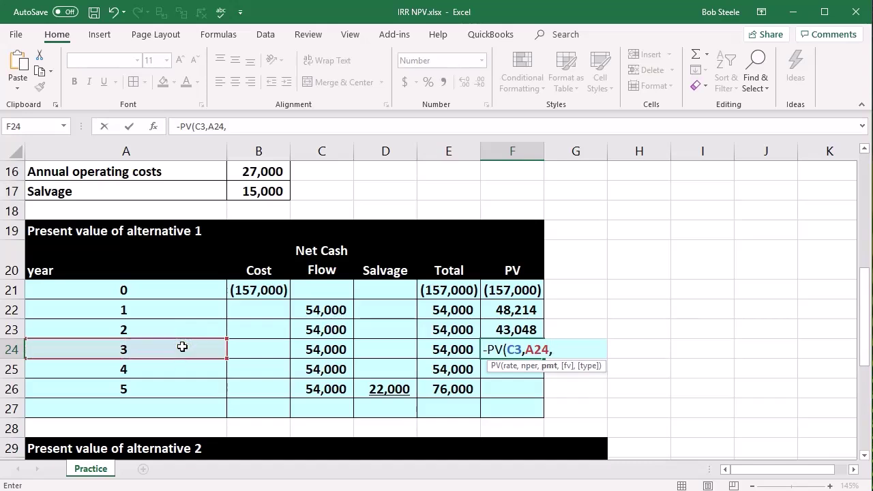
type("0,")
left_click(432, 350)
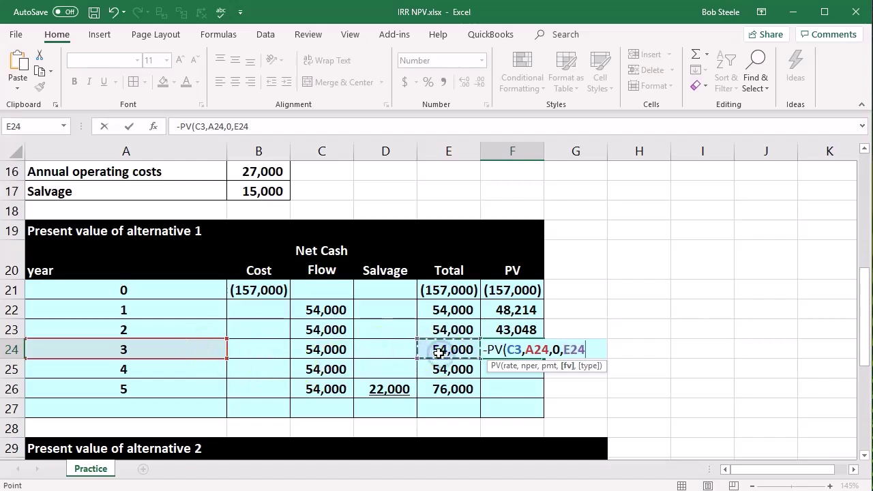
key("Return")
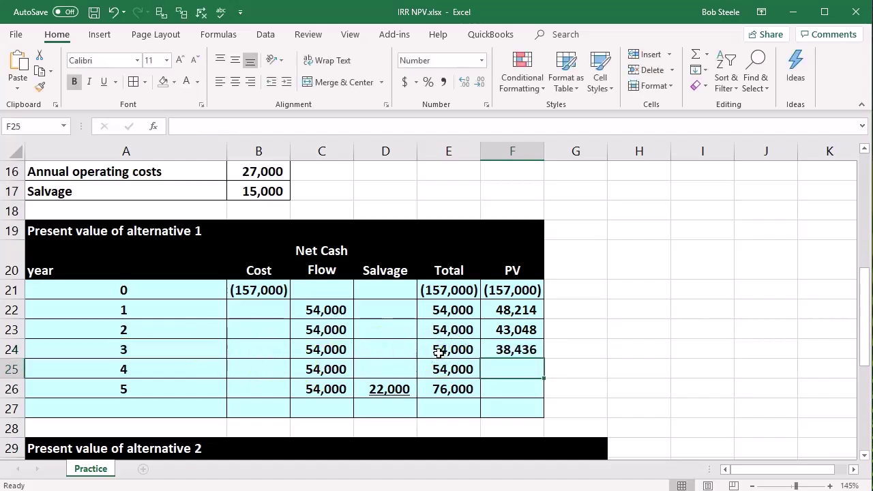
Step: Calculate the year 4 present value in F25 with -PV(C3,A25,0,E25)
type("-pv")
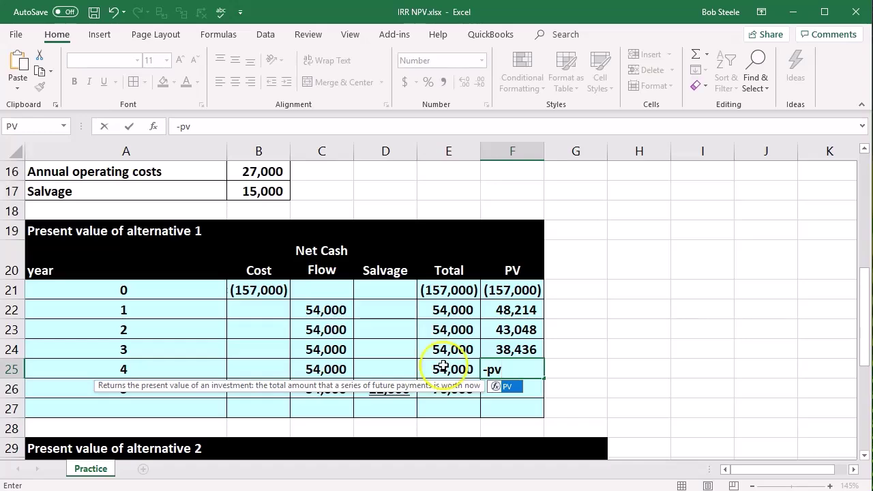
double_click(505, 387)
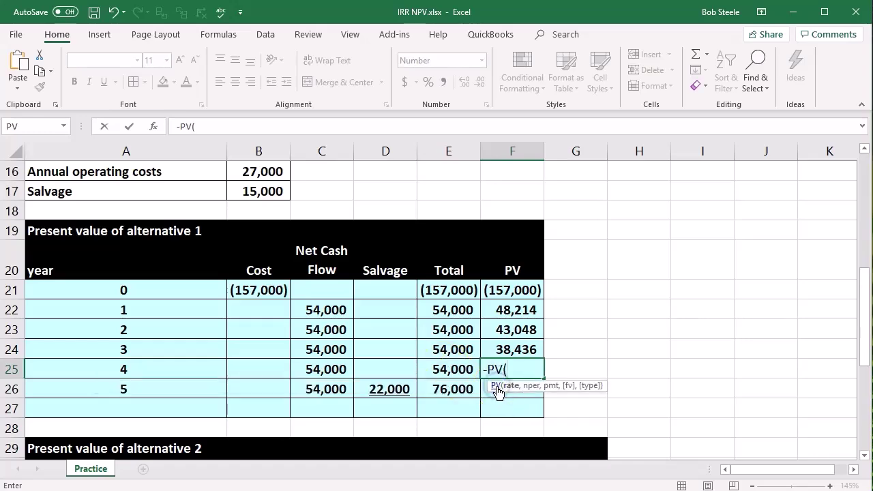
scroll(315, 344, "up", 4)
scroll(349, 226, "up", 1)
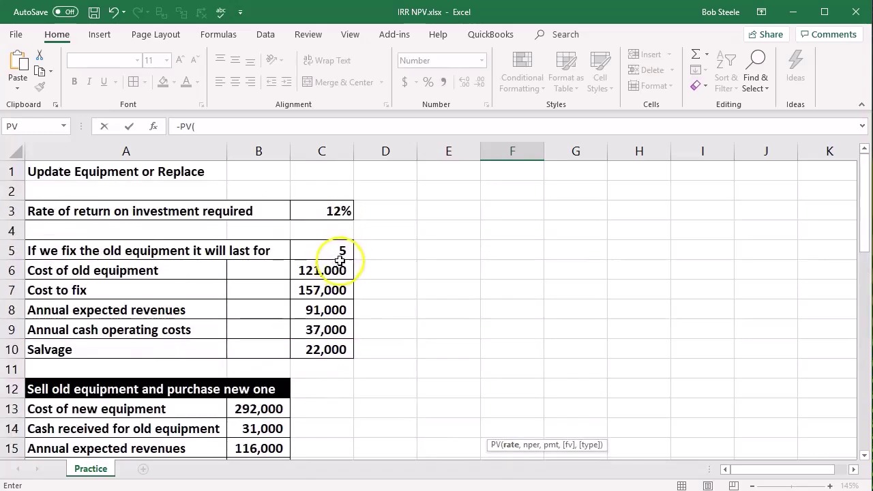
left_click(332, 217)
type(",")
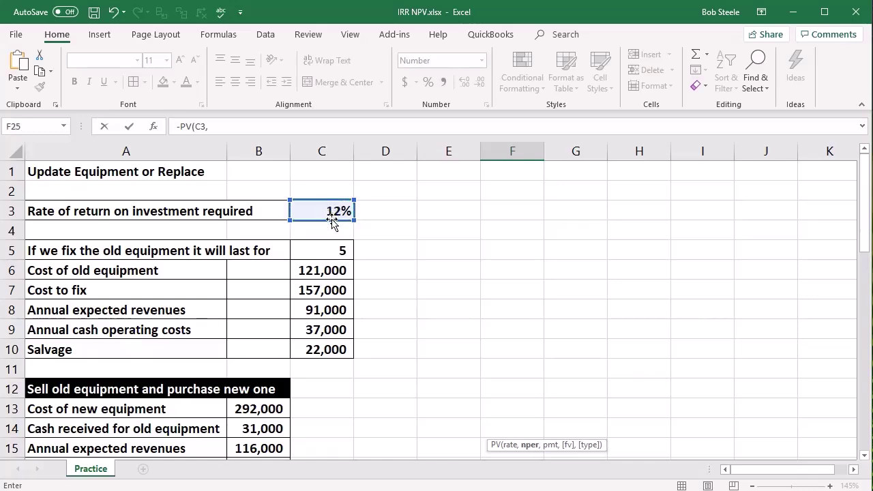
scroll(431, 350, "down", 5)
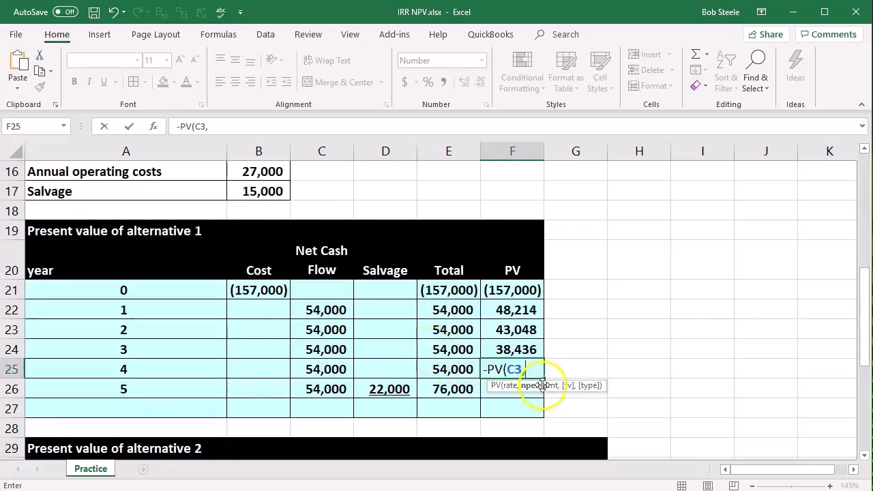
left_click(157, 369)
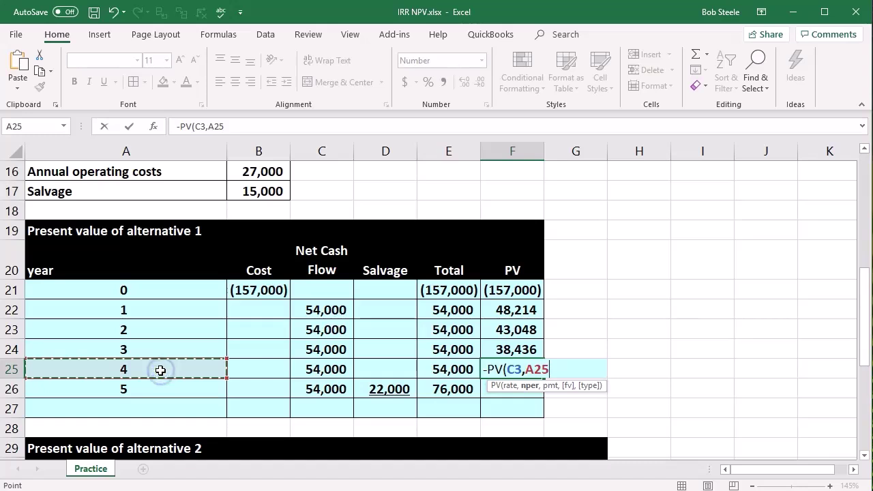
type(",")
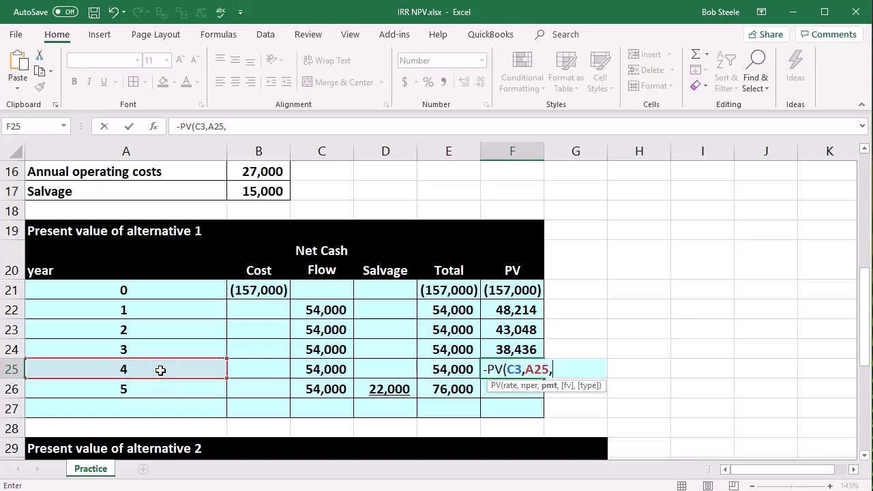
type("0,")
left_click(440, 370)
key("Return")
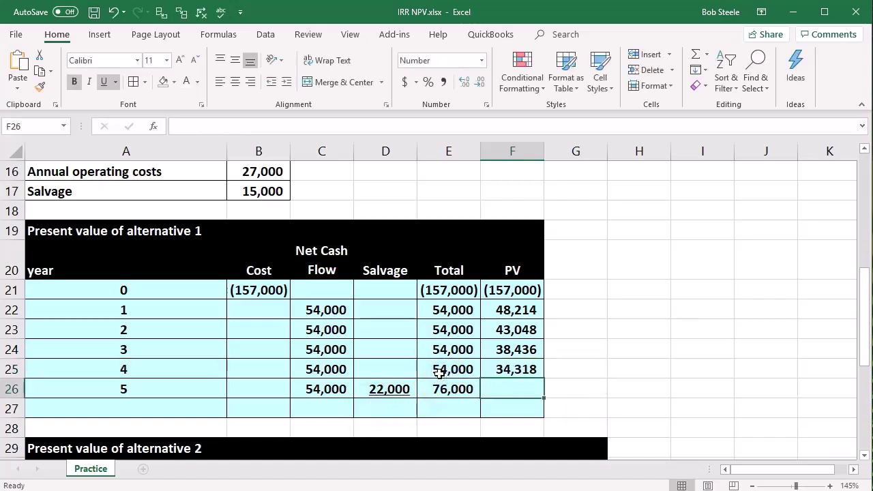
Step: Calculate the year 5 present value in F26 with -PV(C3,A26,0,E26)
type("-")
type("v")
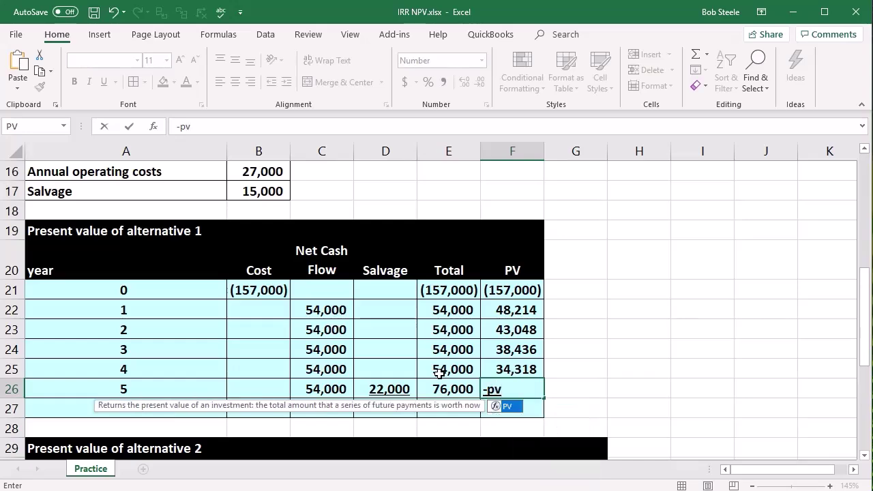
double_click(496, 407)
scroll(437, 389, "up", 5)
left_click(331, 214)
scroll(391, 328, "down", 3)
scroll(391, 328, "down", 2)
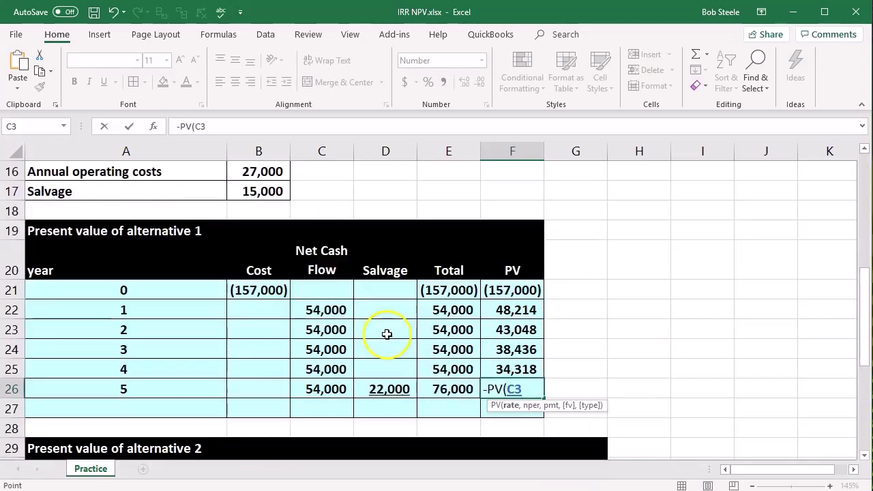
type(",")
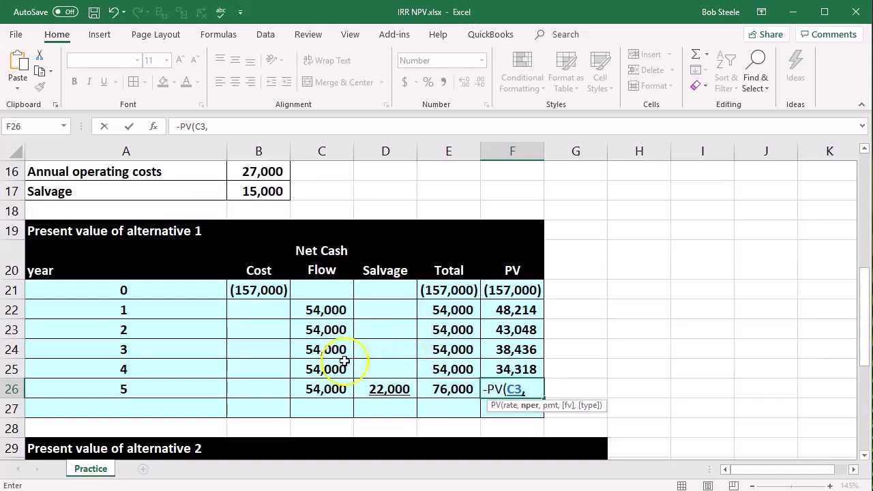
left_click(151, 386)
type(",")
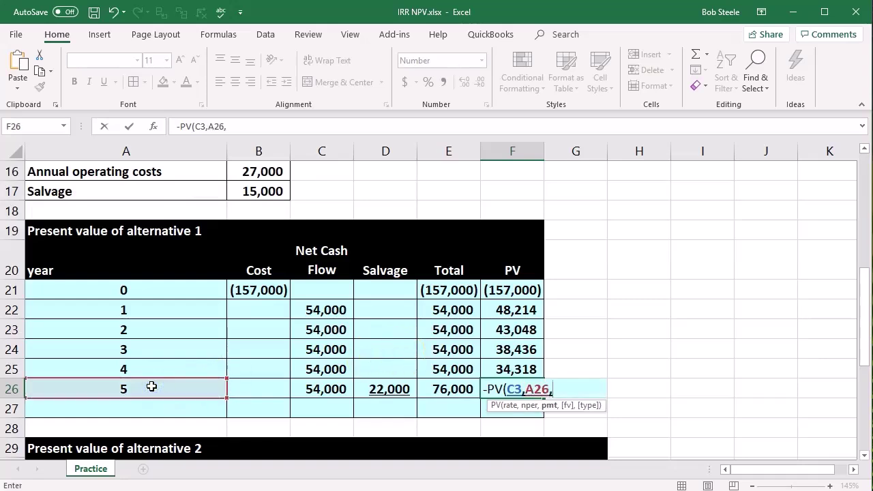
type("0,")
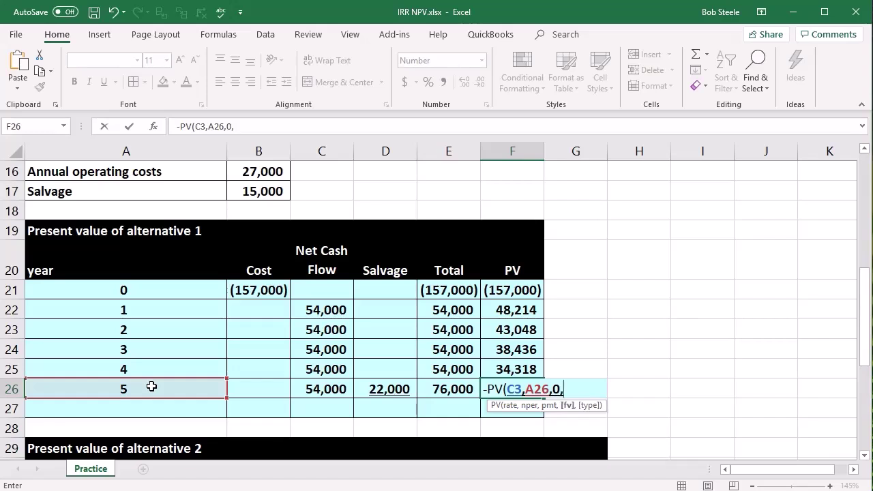
left_click(439, 391)
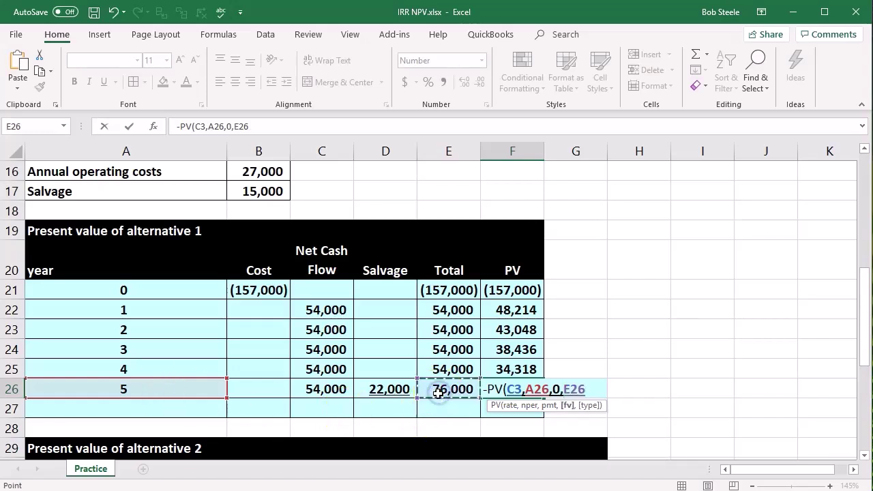
key("Return")
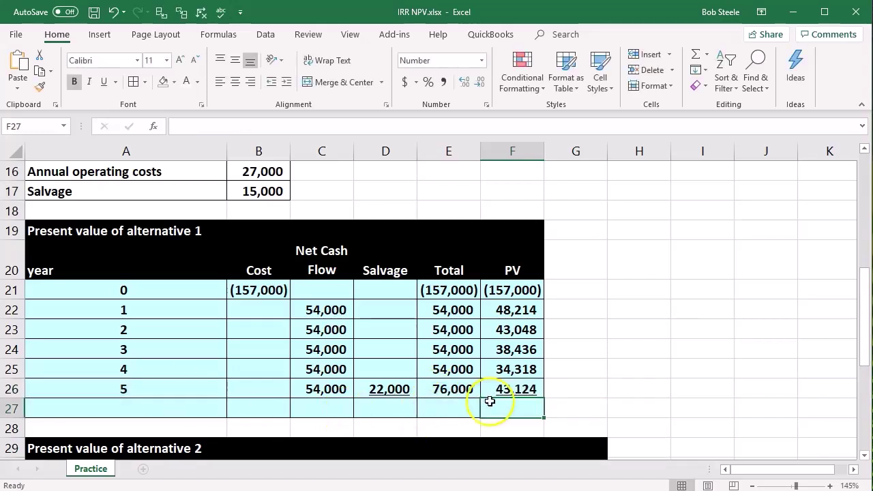
Step: Total the alternative 1 present values in F27 by summing F21:F26
type("=")
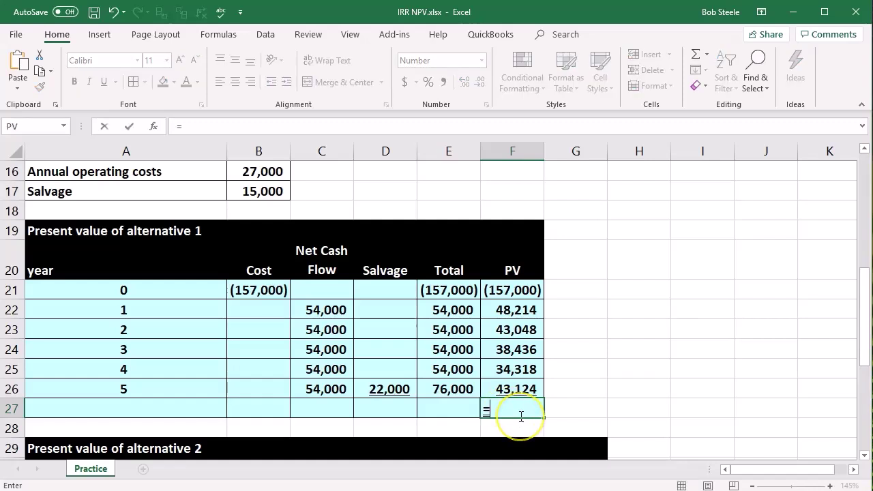
type("sum(")
key("Up")
key("shift+Up")
key("shift+Up")
key("shift+Up")
key("shift+Up")
key("Return")
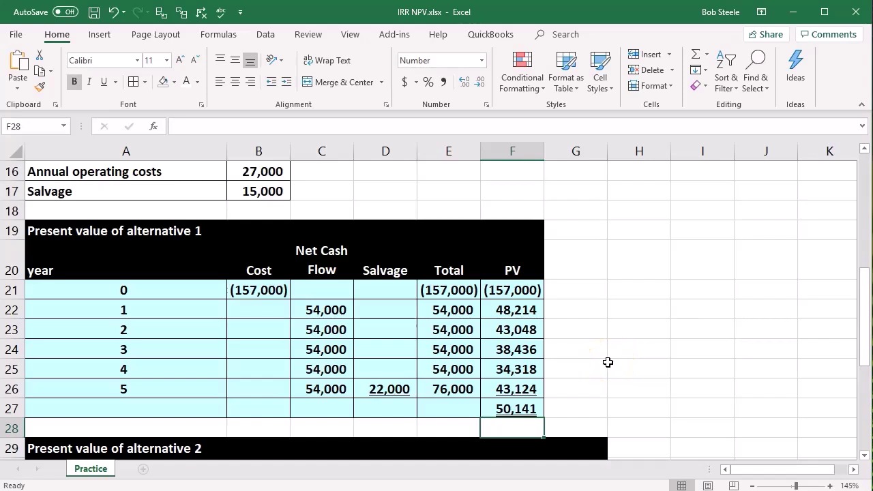
Step: Clear the present value formulas for years 2 to 5 in F23:F26
left_click_drag(506, 331, 511, 395)
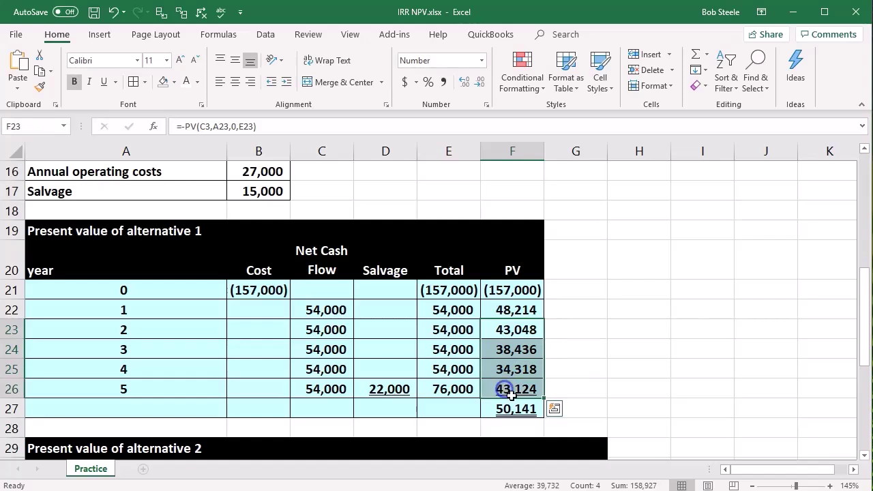
key("Delete")
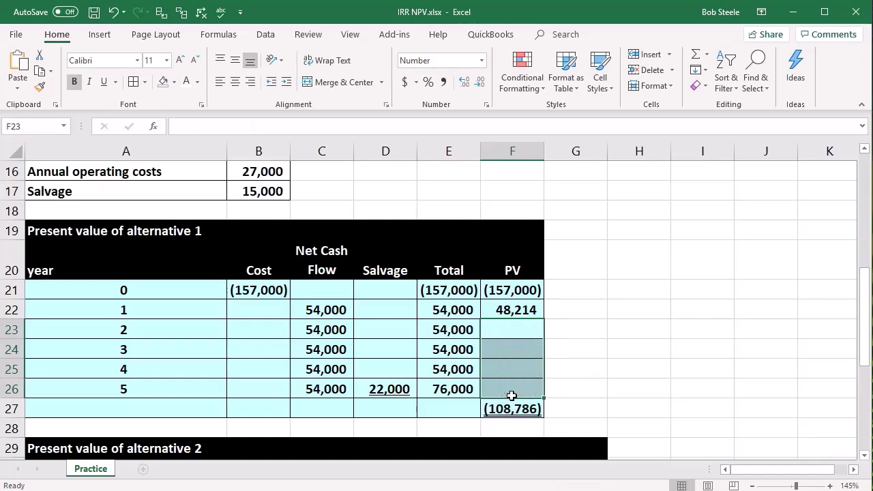
double_click(532, 311)
key("Escape")
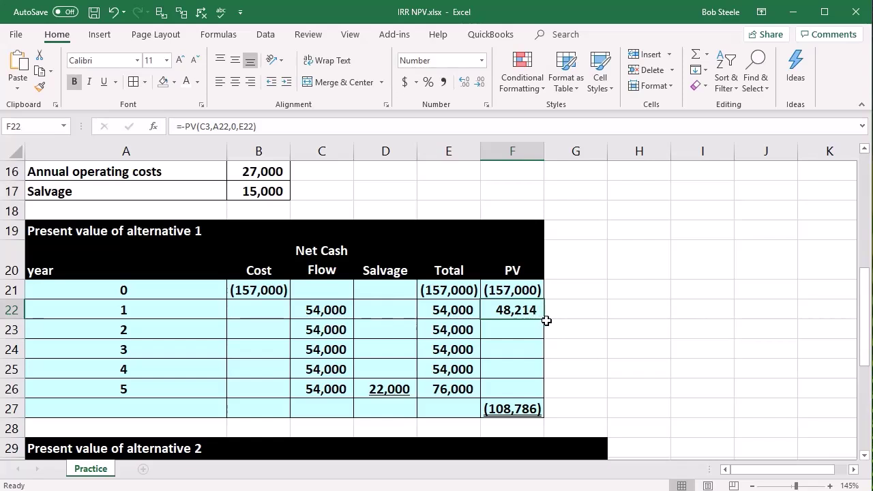
Step: Try filling the year 1 PV formula down to F23, check its rate reference, and clear F23
left_click_drag(546, 318, 546, 334)
left_click(610, 333)
double_click(529, 330)
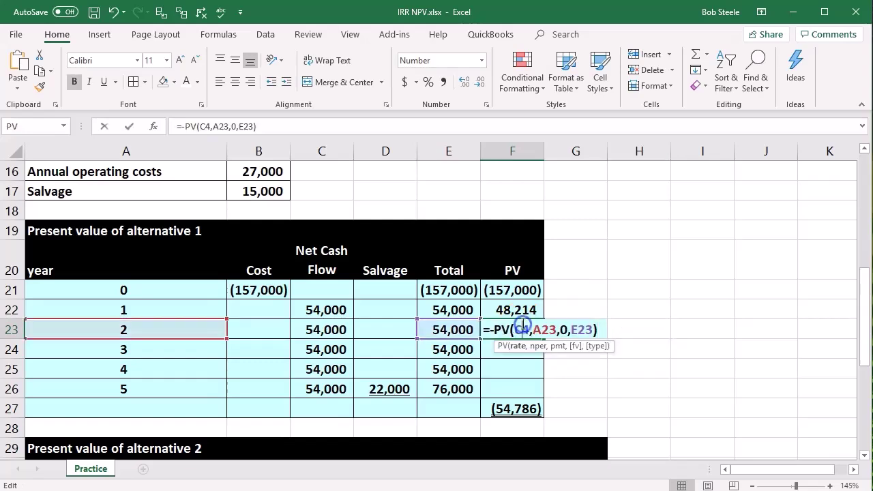
scroll(488, 410, "up", 5)
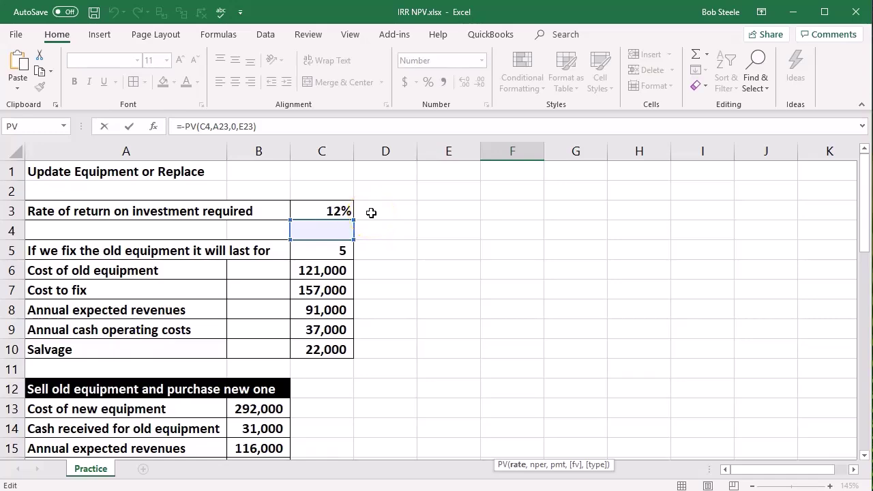
scroll(372, 214, "down", 4)
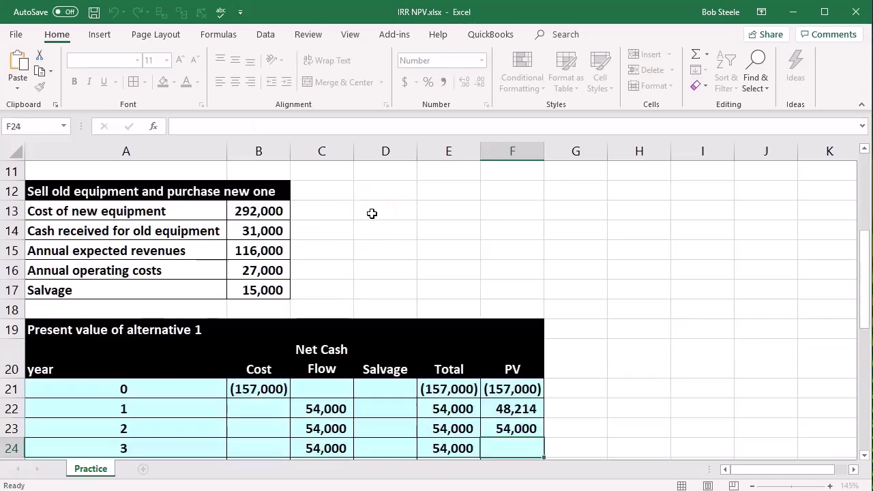
key("Return")
left_click(494, 369)
key("Delete")
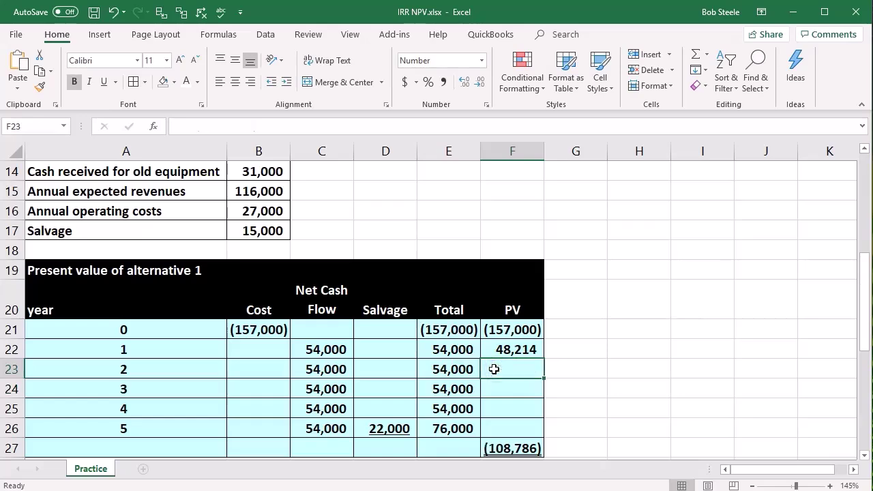
Step: Make the rate reference in F22's PV formula absolute as $C$3 and fill the formula down to F26
double_click(499, 350)
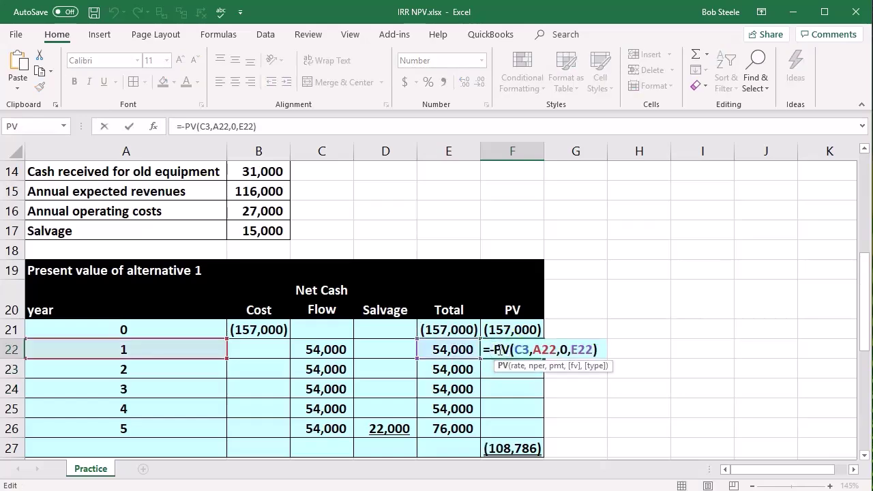
scroll(500, 350, "up", 4)
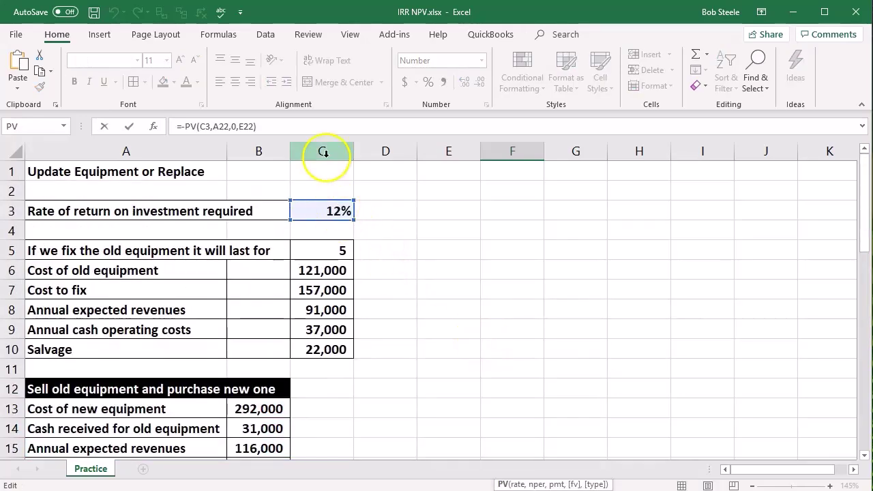
left_click(204, 127)
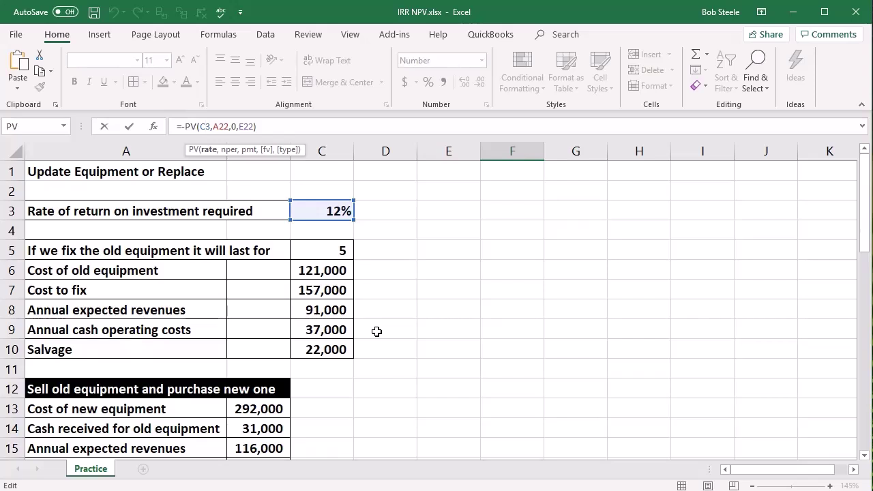
key("F4")
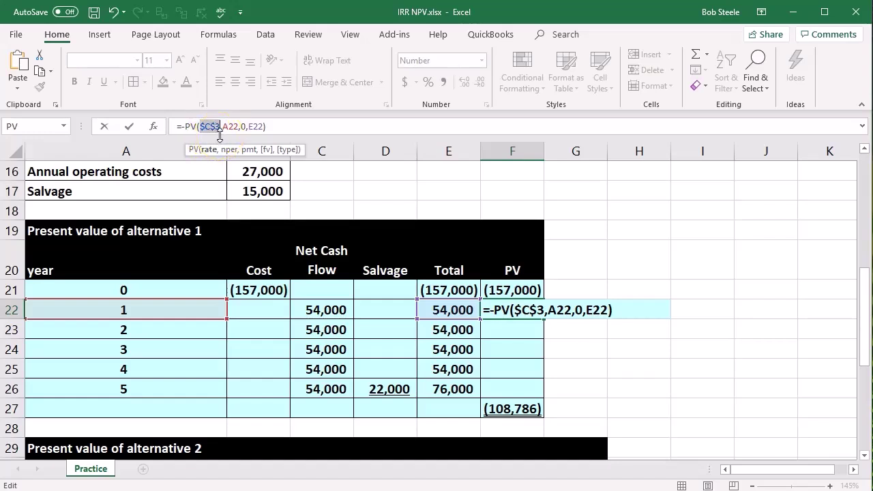
key("Return")
left_click(505, 314)
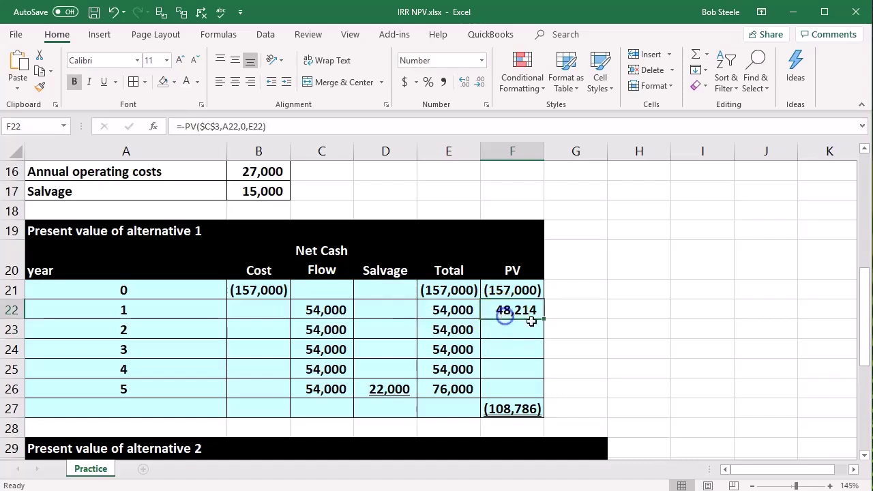
left_click_drag(546, 320, 540, 392)
Step: Check the sum range in F27 and the cell references in the year 4 PV formula in F25
double_click(518, 408)
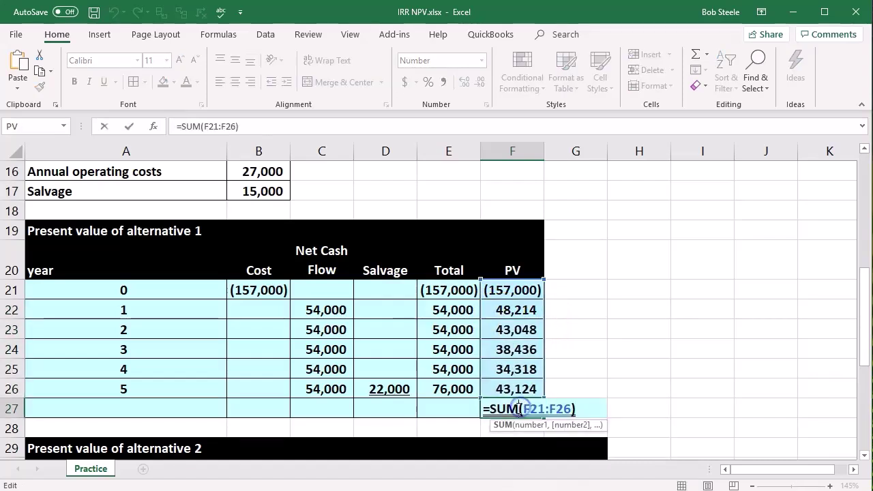
key("Escape")
double_click(511, 369)
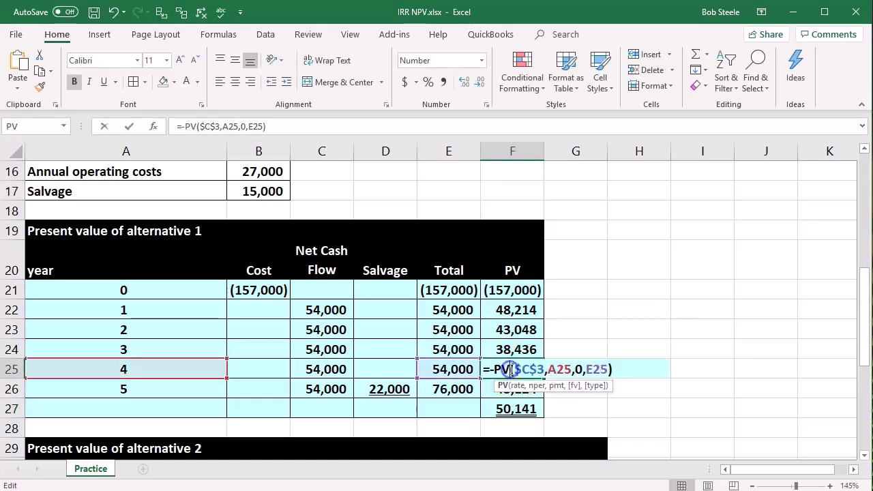
scroll(509, 368, "up", 4)
scroll(510, 369, "up", 1)
scroll(509, 368, "down", 8)
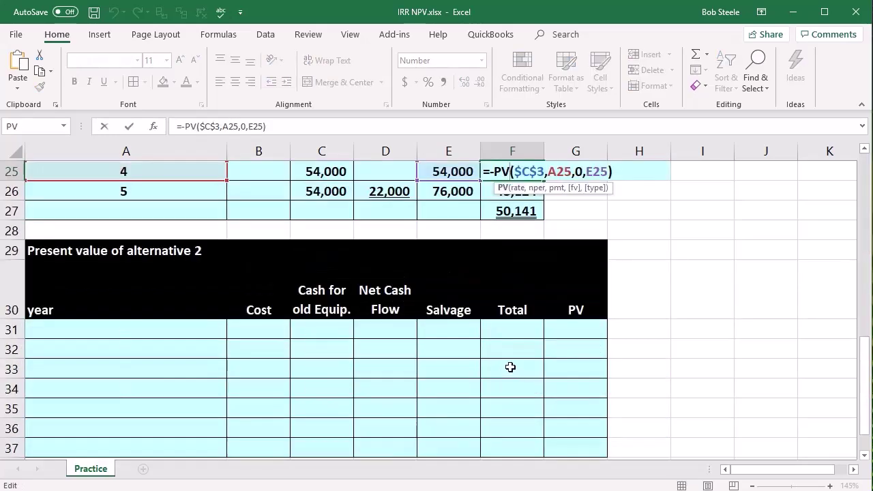
key("Return")
Step: Label the summary row of the alternative 1 table "Total" in A27
scroll(510, 366, "up", 2)
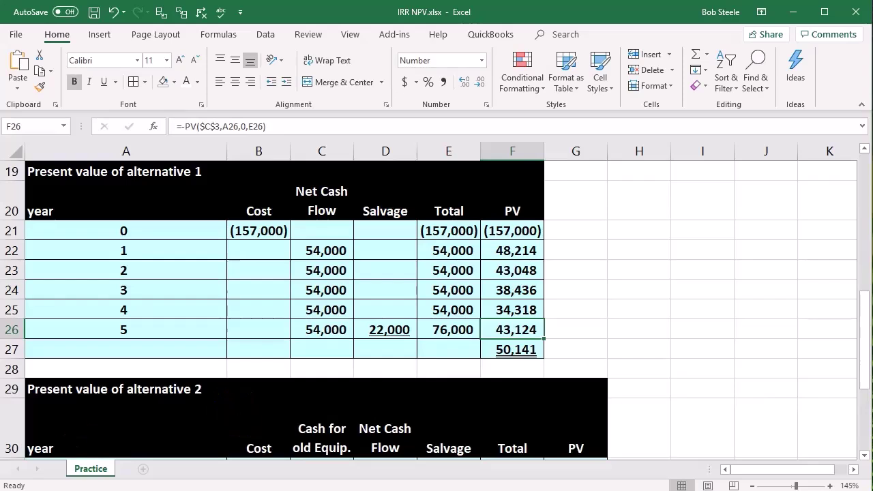
left_click(144, 351)
type("T")
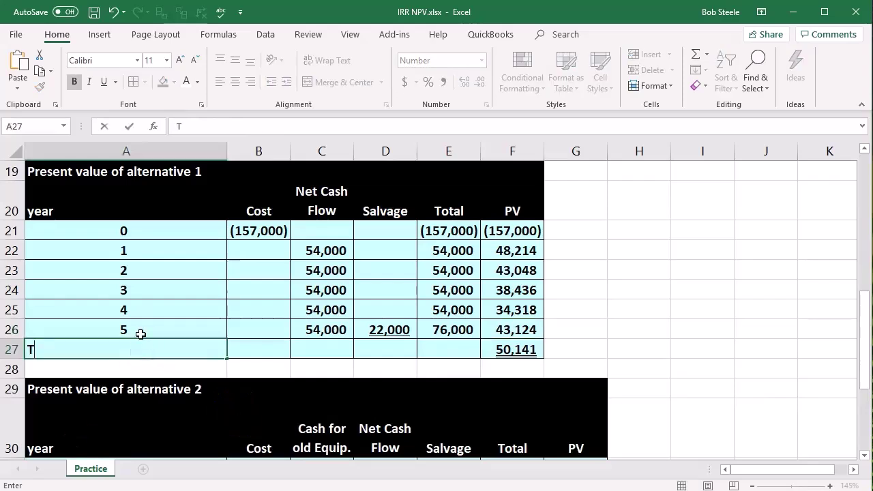
type("otal")
key("Tab")
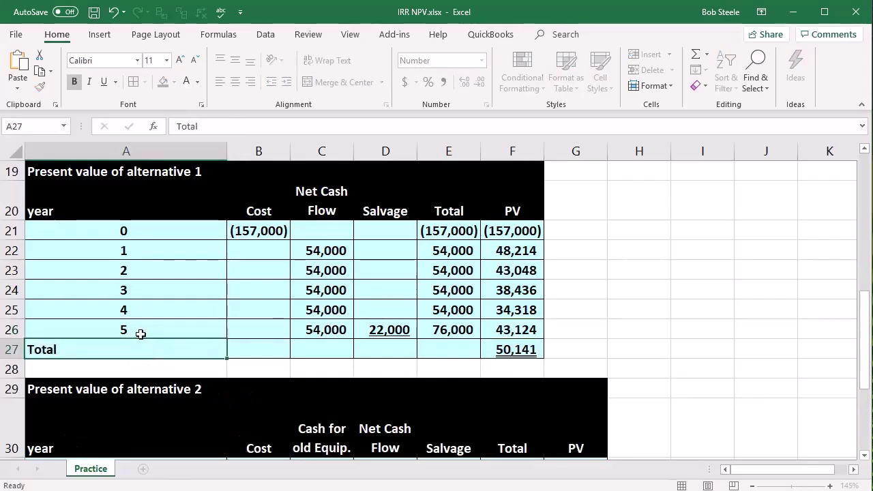
Step: Sum the cost column in B27 with SUM(B21:B26) and fill the formula across to E27
type("=sum(")
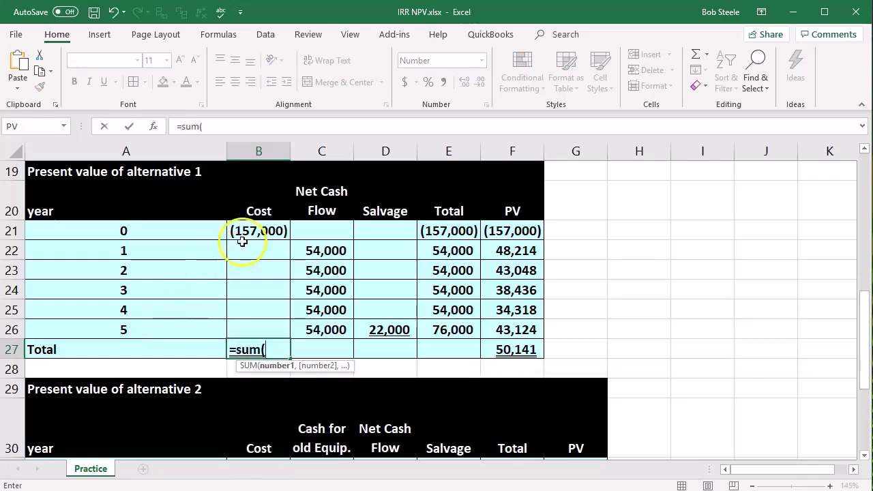
left_click_drag(242, 238, 232, 328)
key("Return")
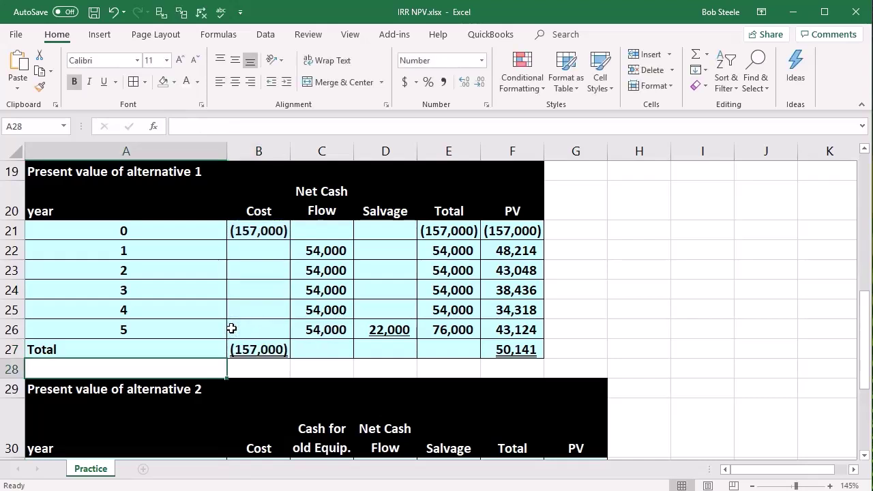
left_click(263, 348)
left_click_drag(291, 360, 453, 360)
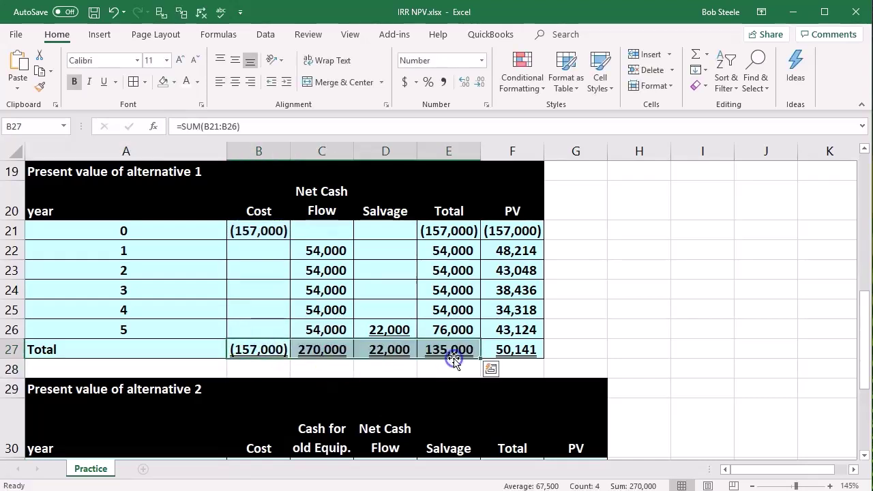
left_click(455, 330)
left_click_drag(290, 348, 437, 351)
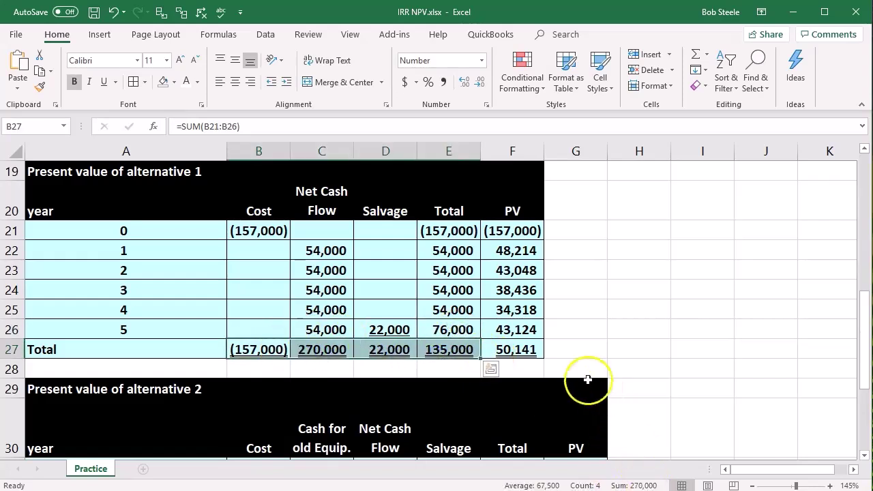
Step: Review the totals of alternative 1 and the column headings of the alternative 2 table
left_click(511, 351)
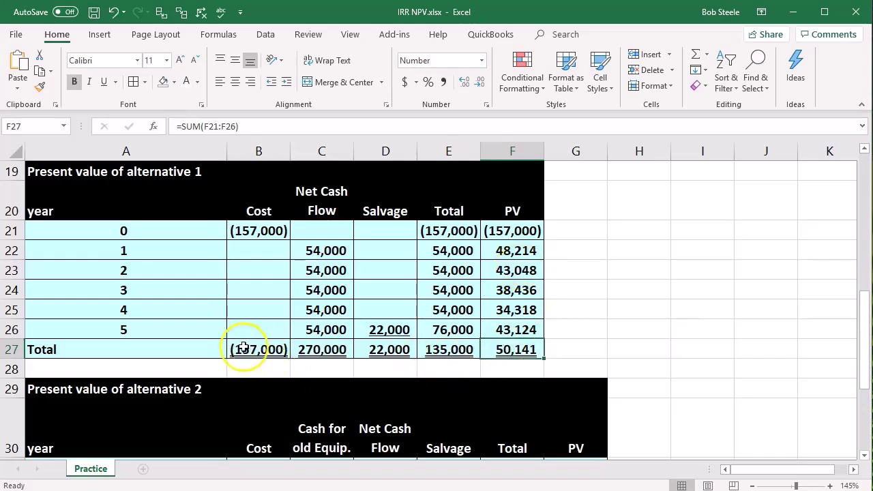
left_click(307, 324)
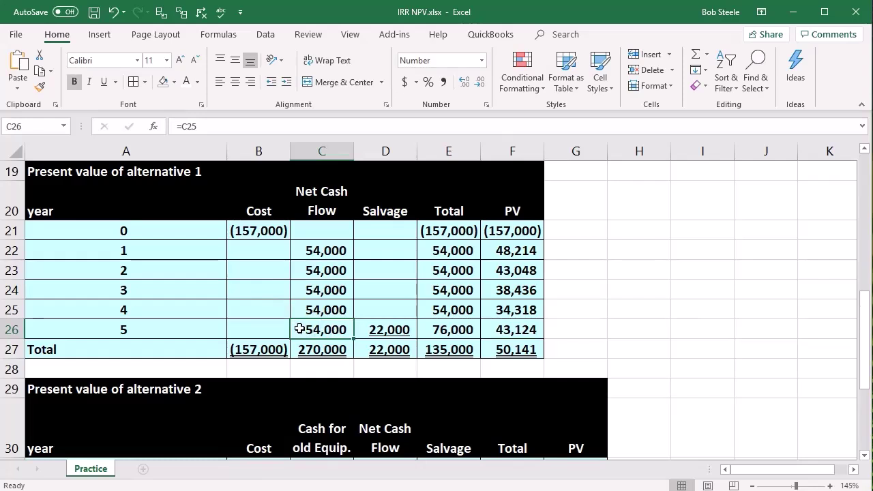
left_click(382, 293)
scroll(380, 300, "down", 1)
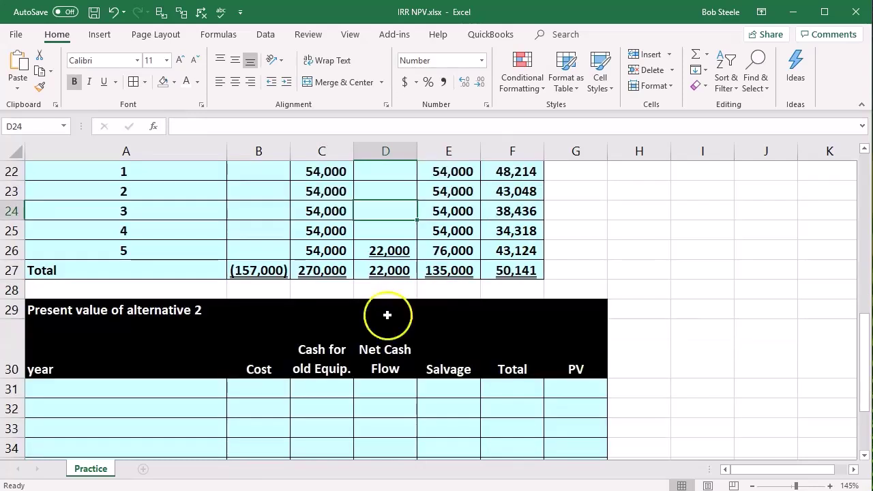
left_click(428, 350)
scroll(431, 355, "up", 1)
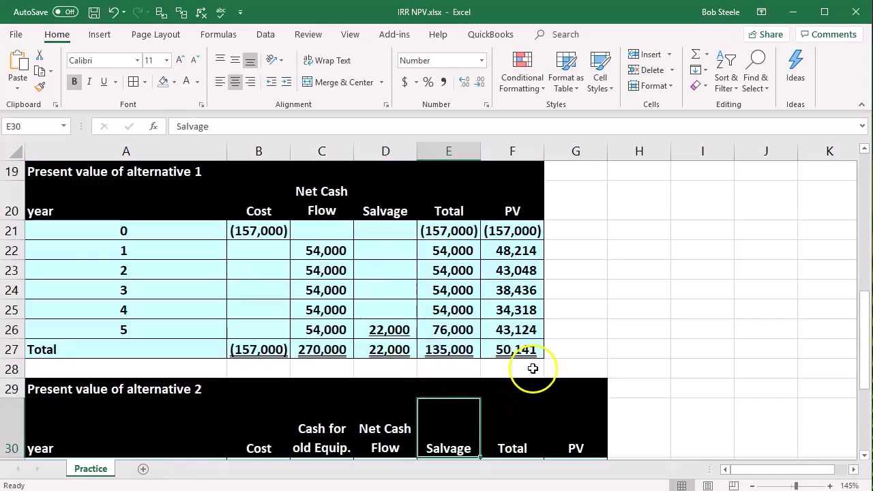
Step: Review the alternative 1 PV total in F27 against the required rate of return in C3
left_click(522, 350)
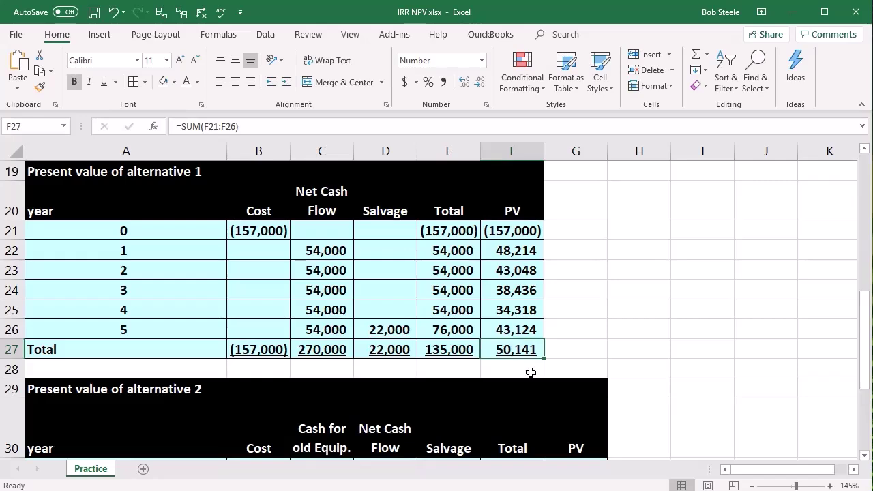
scroll(530, 373, "up", 6)
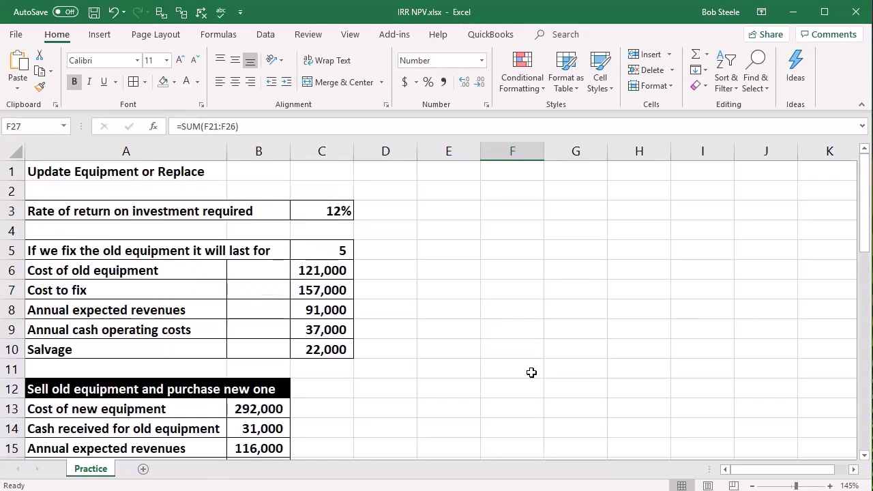
left_click(343, 208)
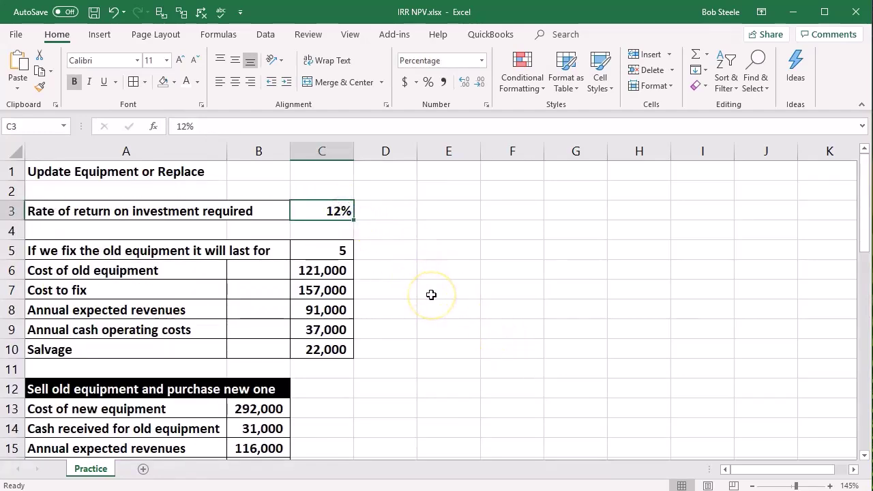
scroll(431, 295, "down", 3)
scroll(431, 295, "down", 3)
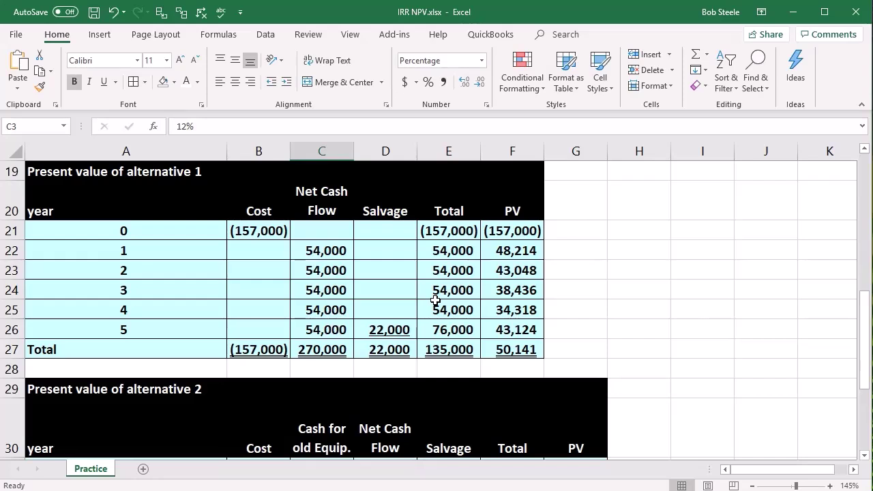
left_click(518, 350)
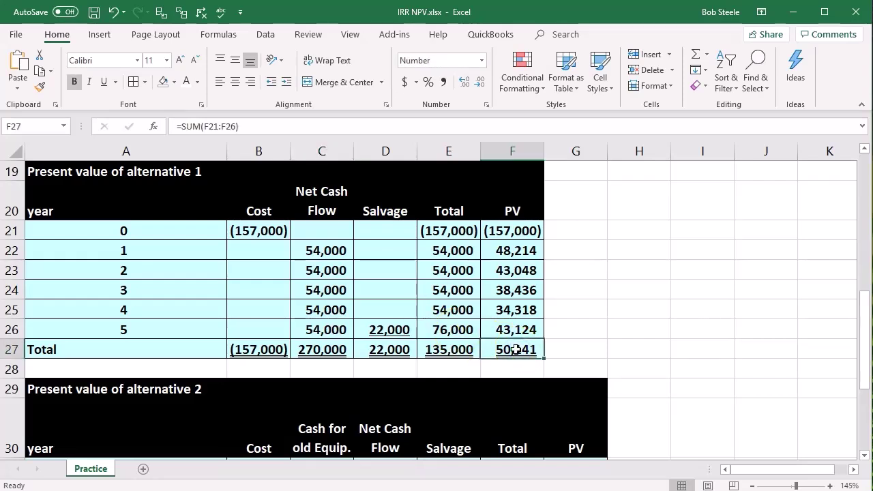
Step: Enter years 0 to 5 in A31:A36 of the alternative 2 table and label A37 "Total"
scroll(516, 349, "down", 2)
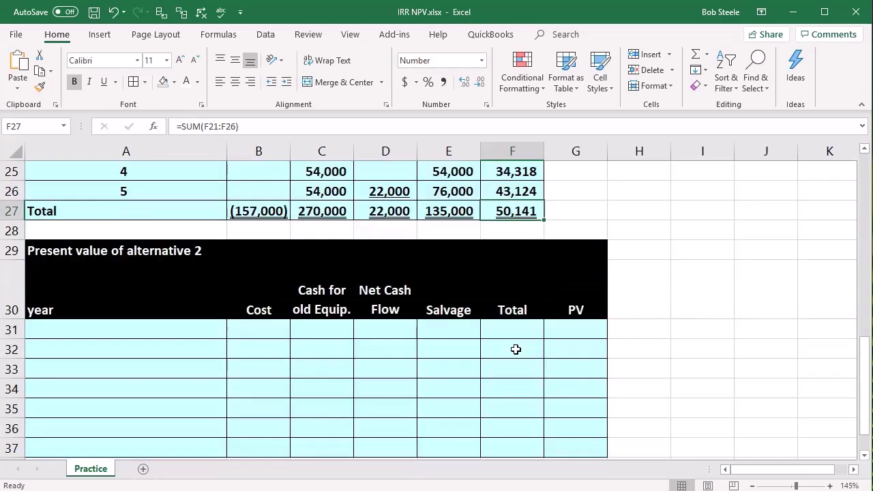
left_click(120, 331)
type("0")
key("Return")
type("1")
key("Return")
type("2")
key("Return")
type("3")
key("Return")
type("4")
key("Return")
type("5")
key("Return")
type("Total")
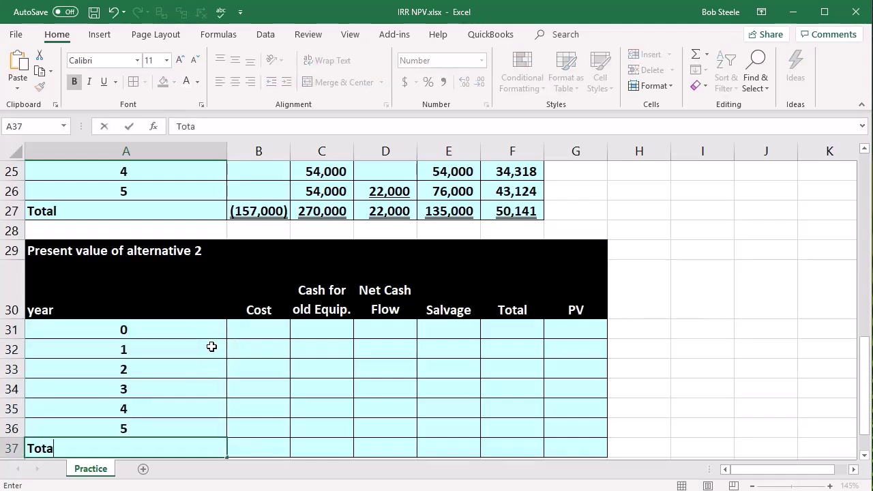
key("Tab")
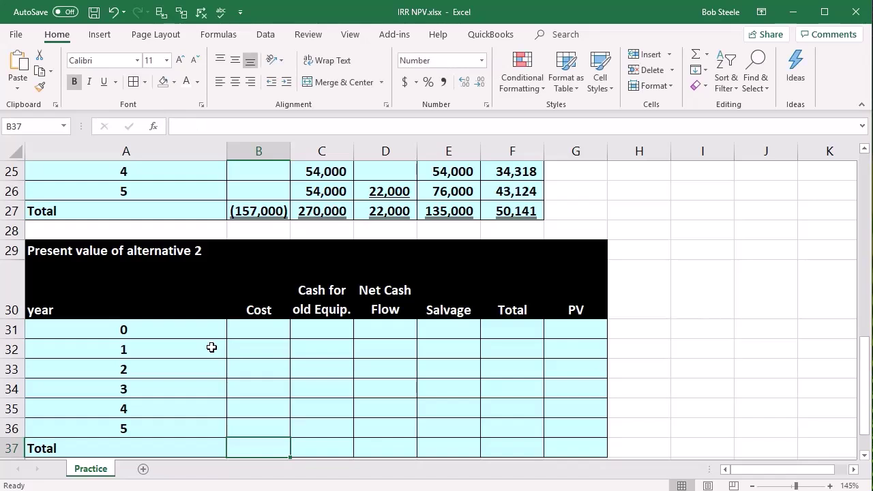
Step: Enter the year 0 cost of alternative 2 in B31 as the negative of the new equipment cost, -B13
left_click(245, 332)
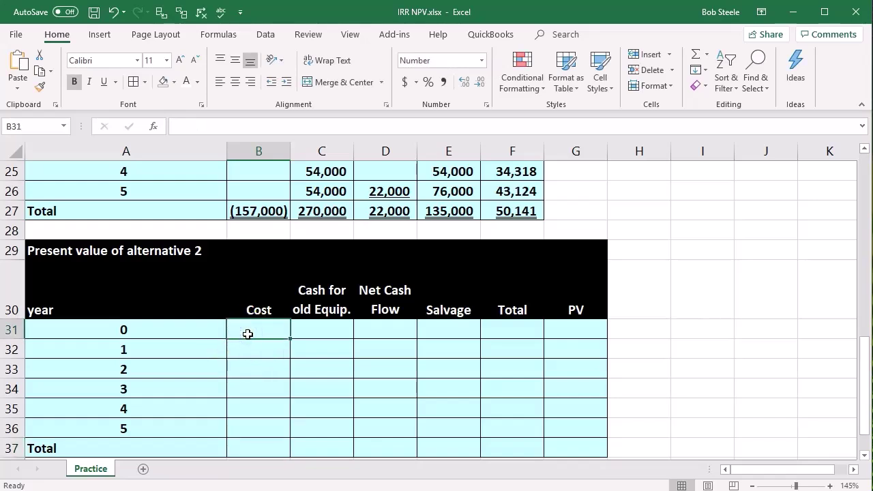
type("=-")
scroll(247, 335, "up", 8)
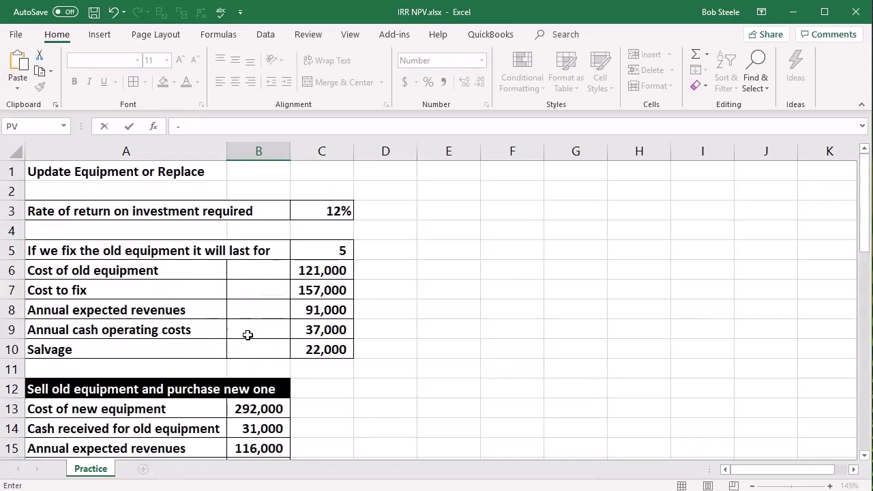
scroll(247, 335, "down", 2)
left_click(255, 295)
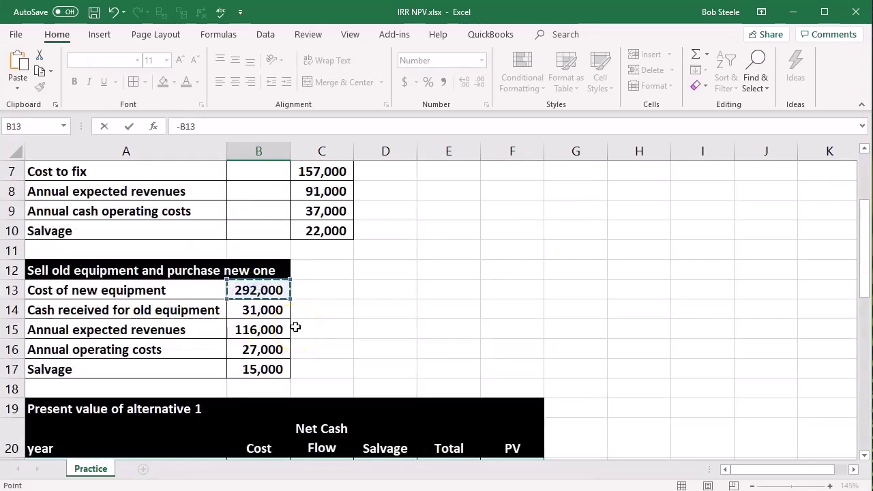
key("Return")
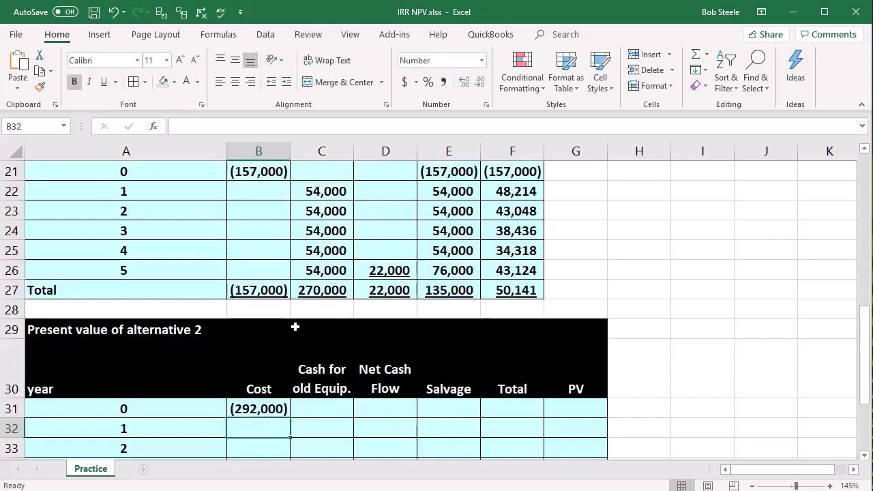
Step: Link the year 0 cash for old equipment in C31 to the cash received amount with =B14
key("Right")
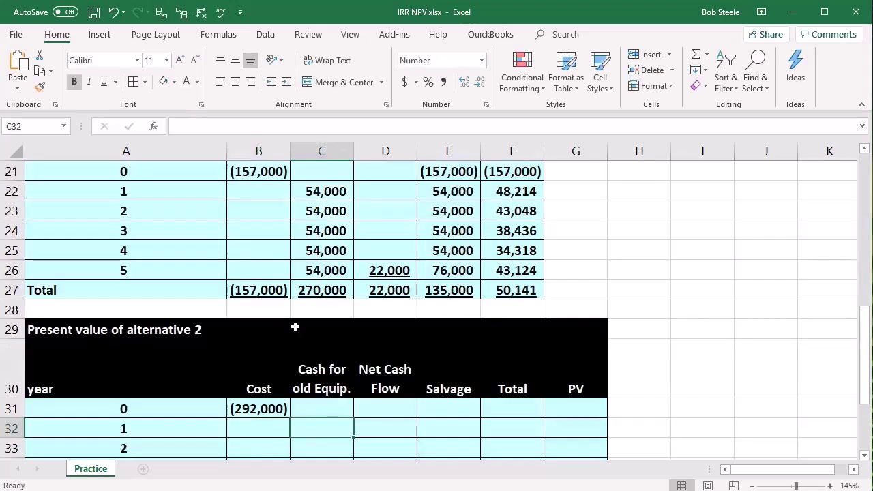
key("Up")
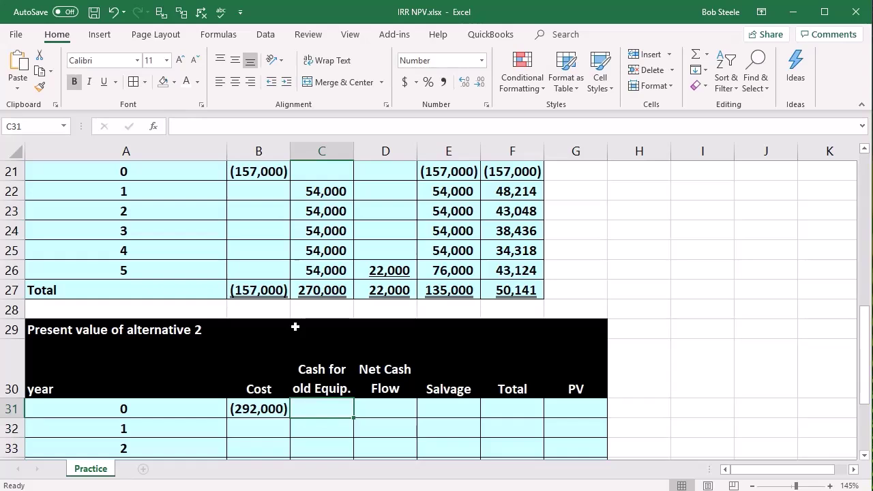
scroll(295, 326, "up", 7)
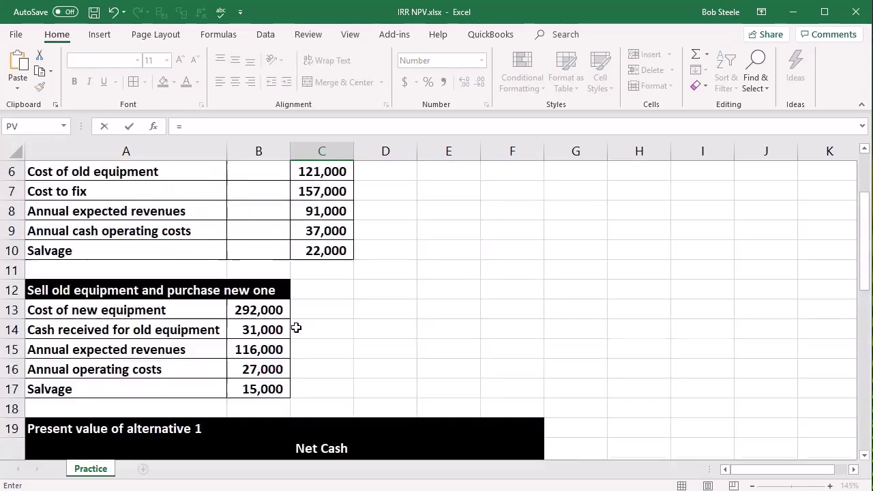
scroll(296, 328, "down", 2)
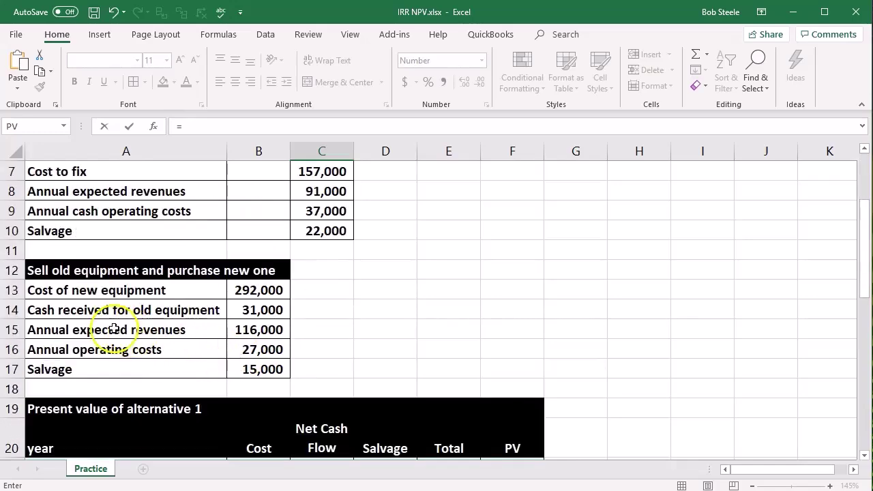
left_click(262, 309)
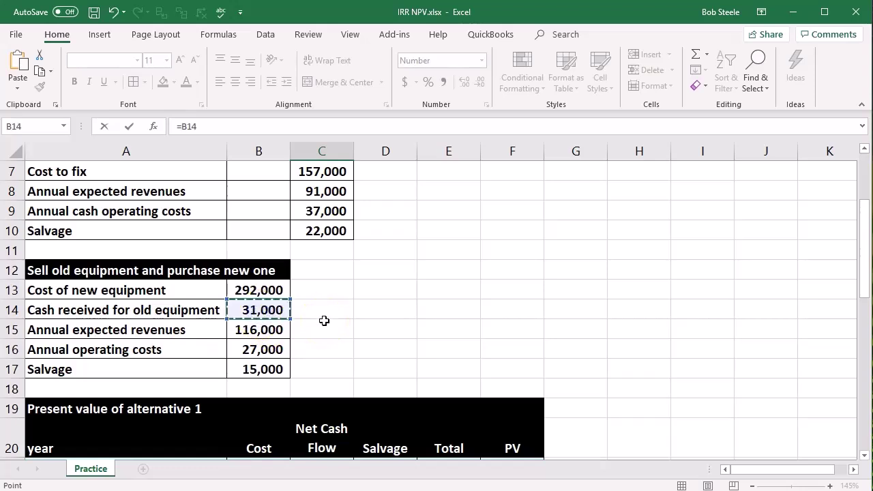
key("Return")
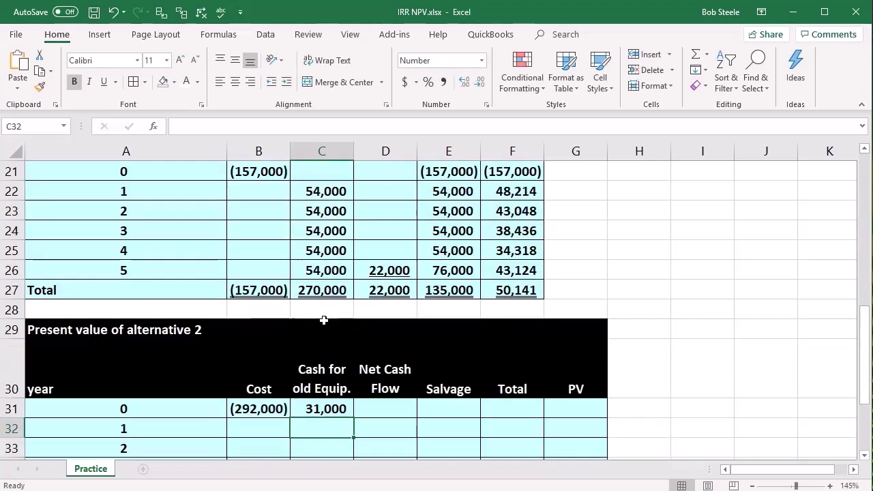
Step: Calculate the year 1 net cash flow in D32 as annual expected revenues minus annual operating costs, =B15-B16
key("Down")
key("Down")
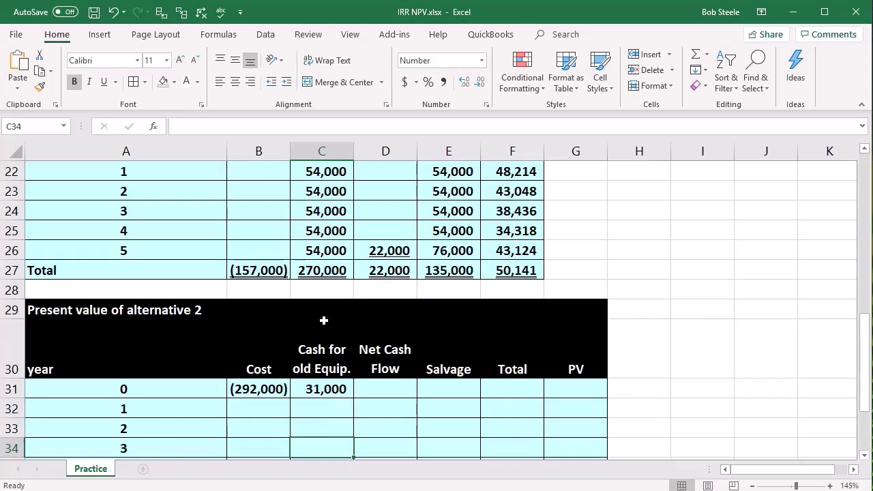
key("Right")
key("Up")
key("Up")
type("=")
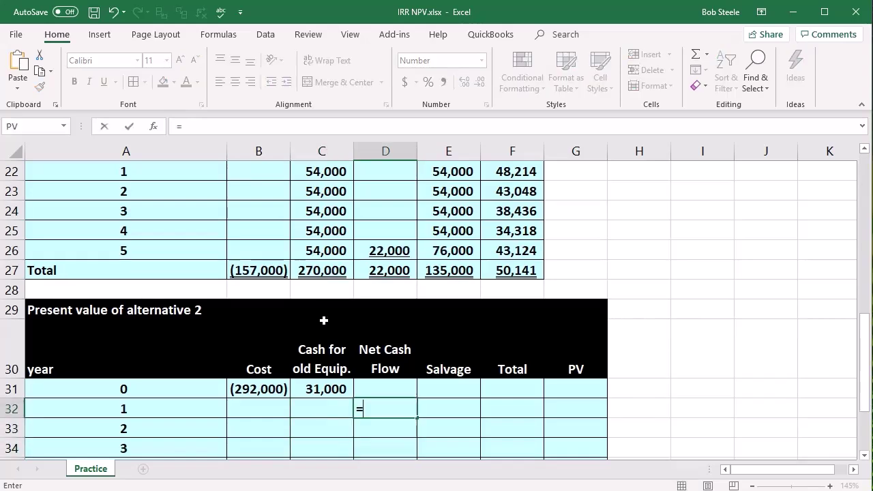
scroll(324, 320, "up", 6)
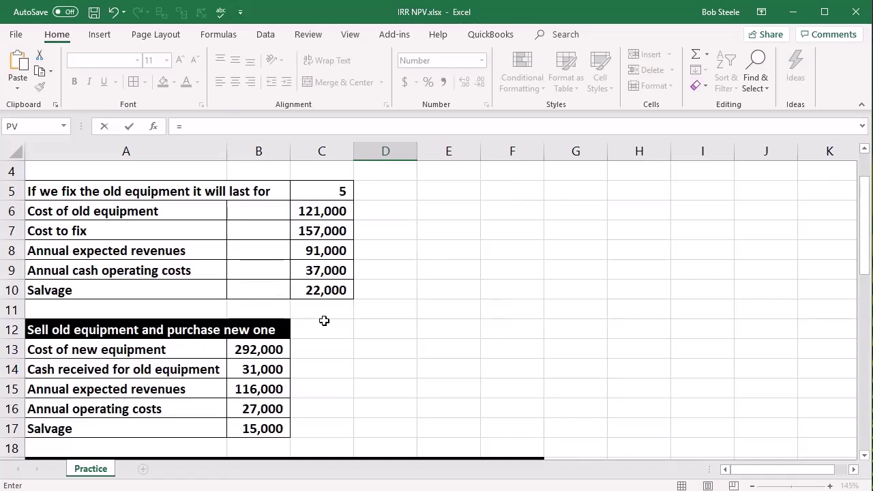
scroll(324, 320, "down", 1)
left_click(270, 328)
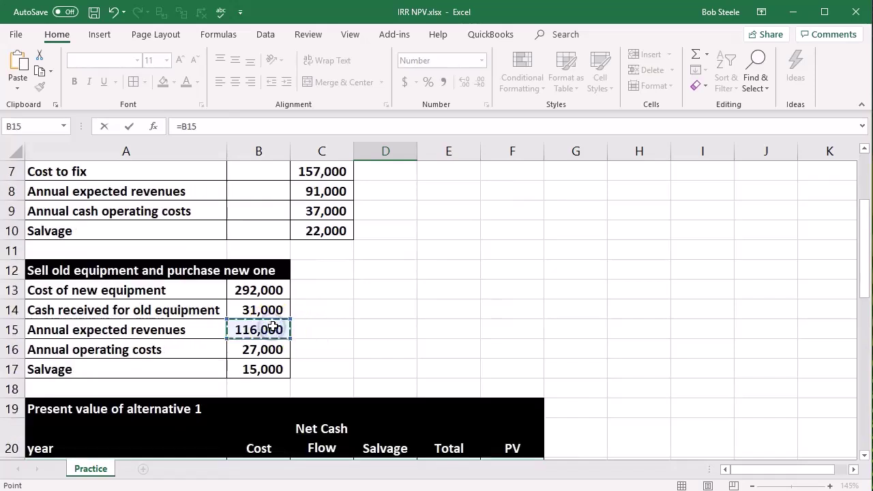
type("-")
left_click(277, 346)
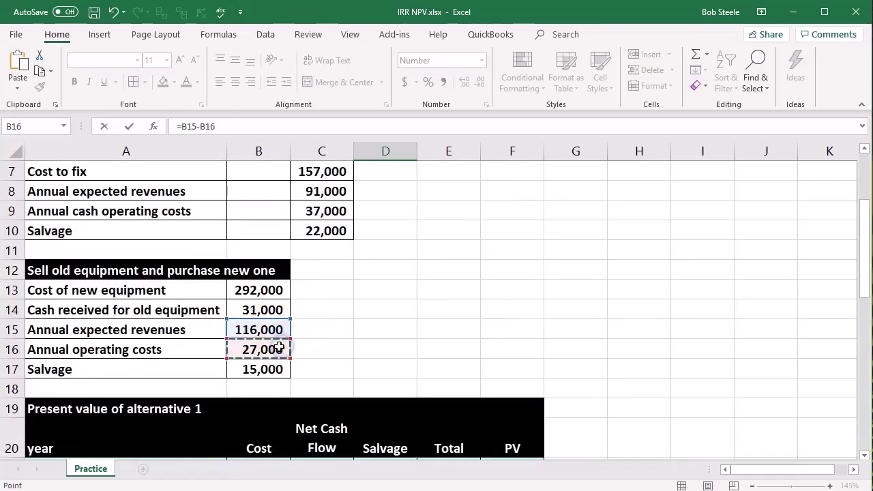
key("Return")
Step: Make the references in D32 absolute as =$B$15-$B$16 and fill the formula down to D36 for year 5
scroll(279, 345, "down", 1)
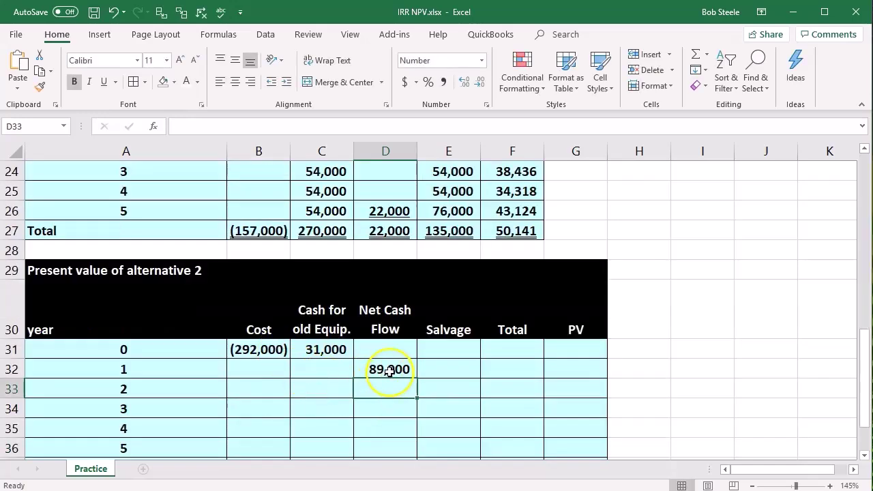
scroll(389, 371, "down", 1)
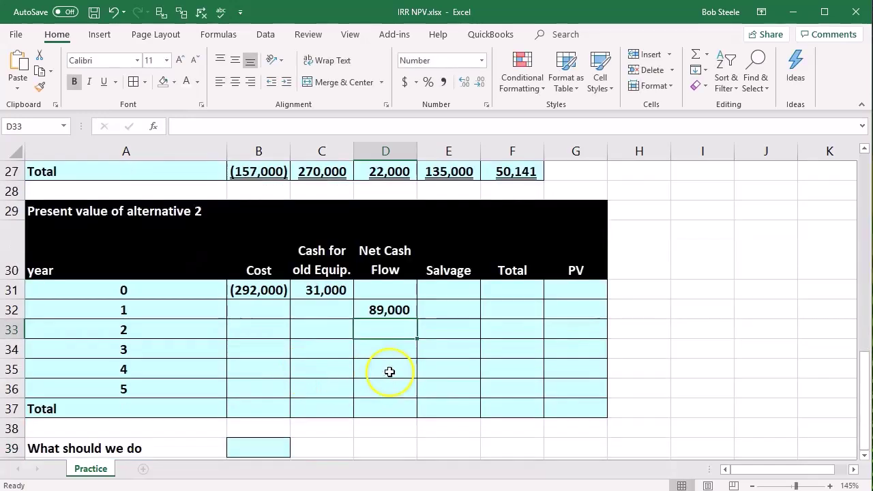
double_click(387, 310)
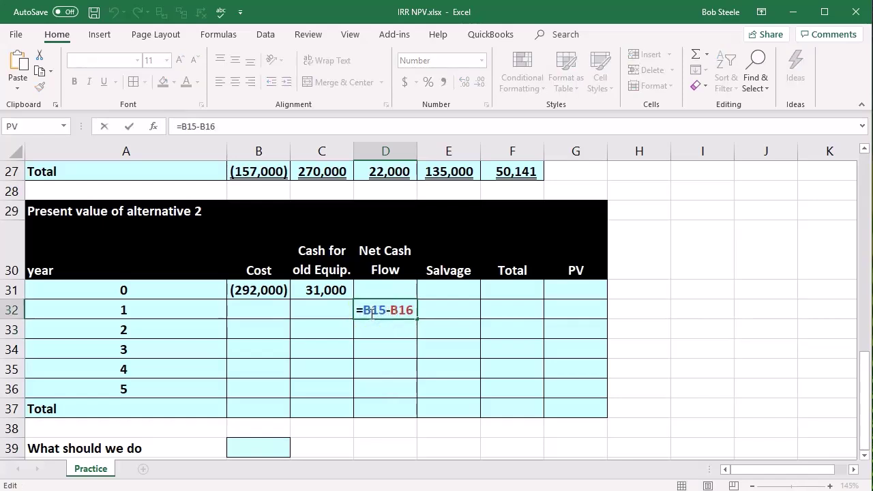
key("F4")
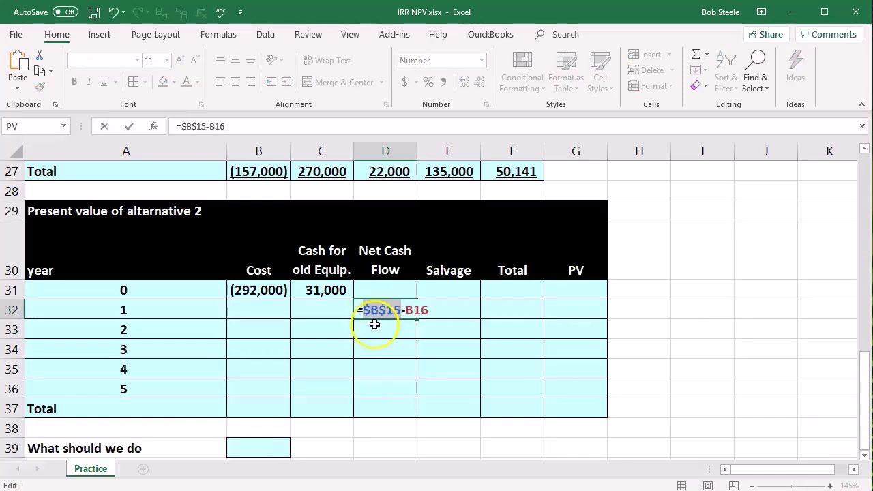
left_click(420, 308)
key("F4")
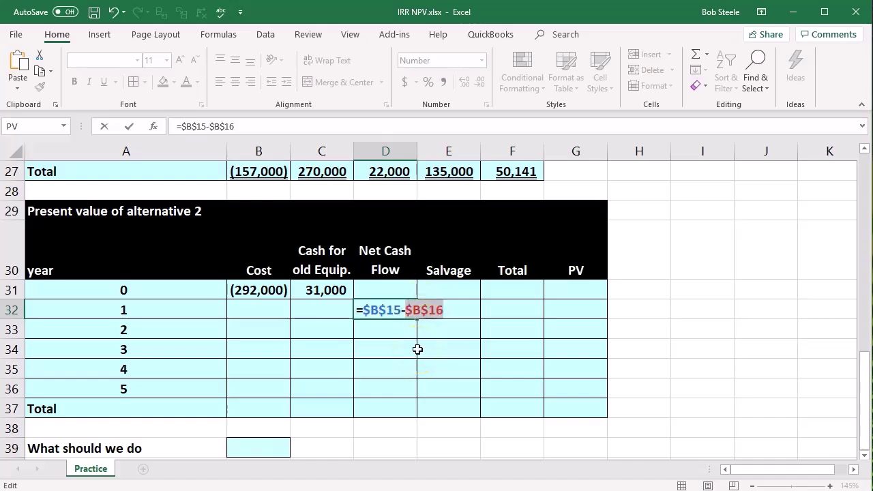
key("Return")
left_click(400, 309)
left_click_drag(417, 318, 410, 394)
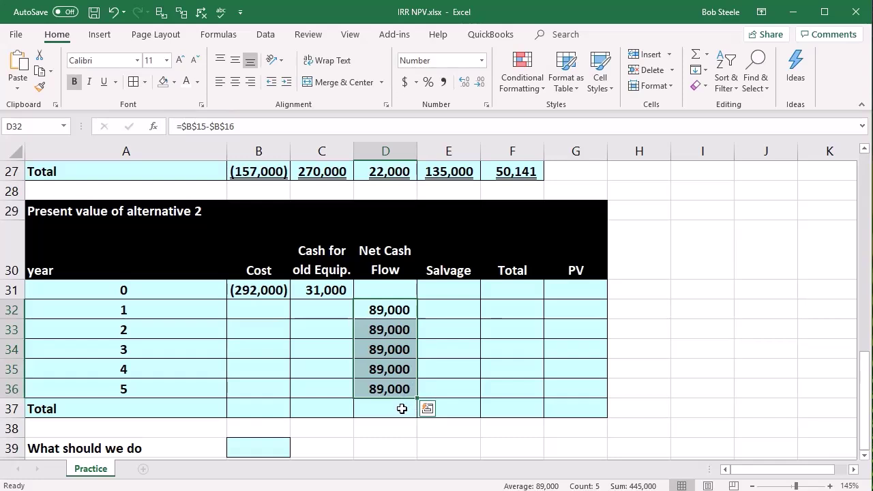
Step: Link the year 5 salvage value in E36 to the new equipment's salvage amount with =B17
left_click(438, 389)
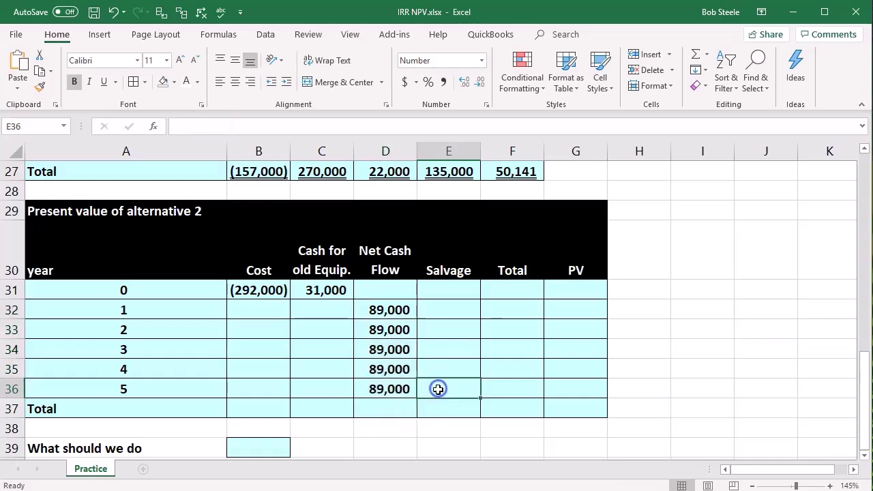
type("=")
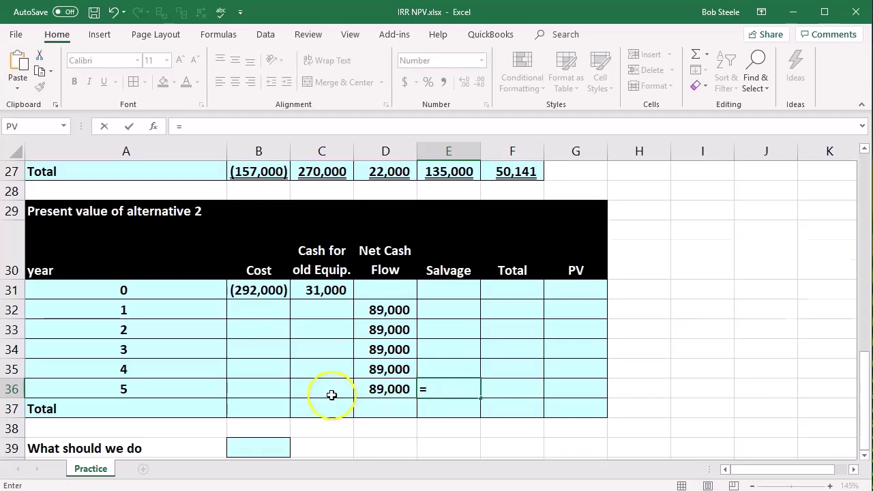
scroll(332, 394, "up", 6)
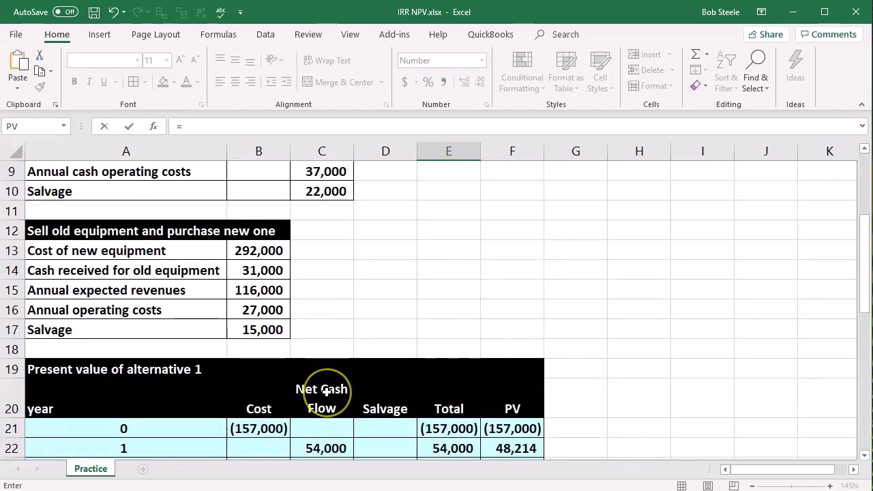
left_click(275, 332)
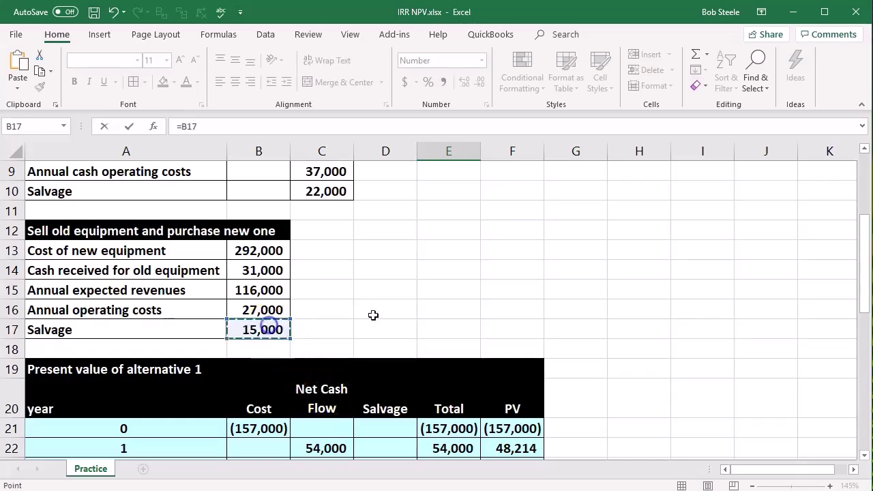
key("Return")
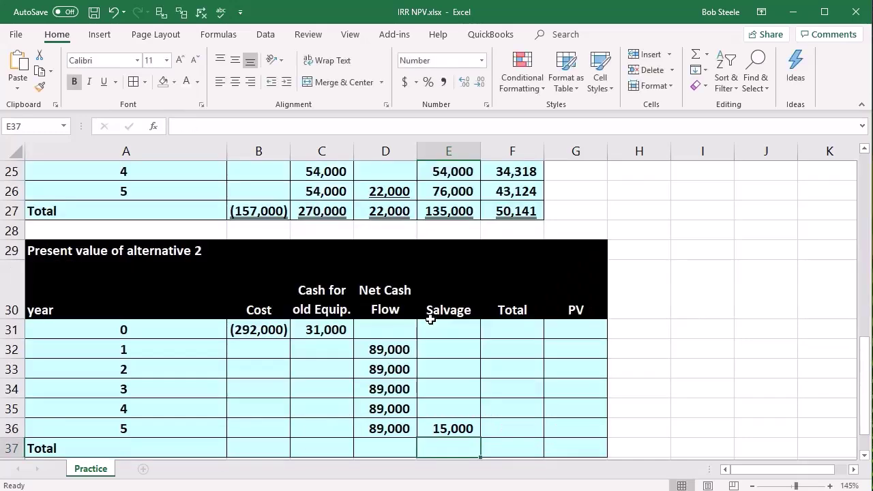
Step: Total the year 0 row of alternative 2 in F31 with =SUM(B31:E31) and fill the formula down to F36 for year 5
scroll(431, 319, "down", 1)
left_click(505, 273)
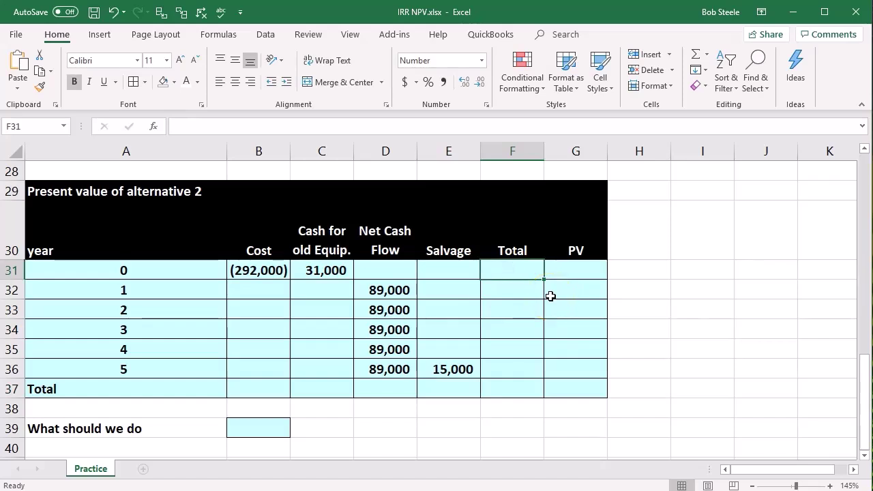
type("=sum(")
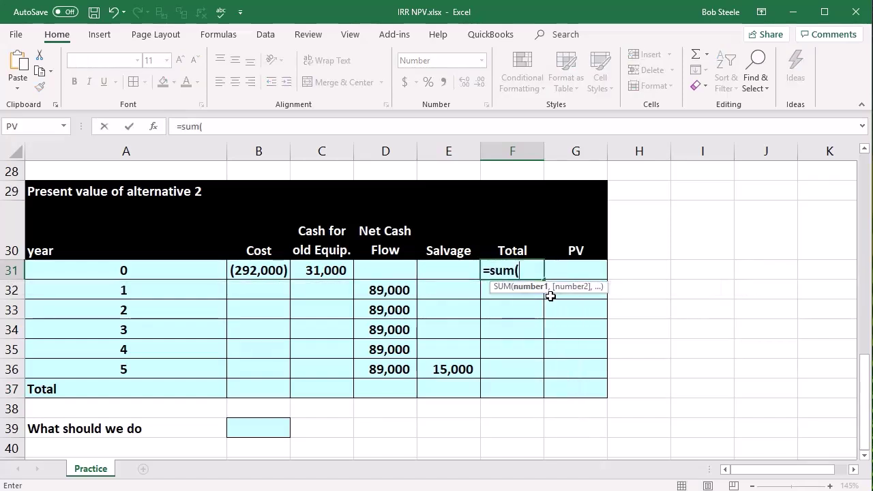
left_click_drag(263, 277, 431, 276)
key("Return")
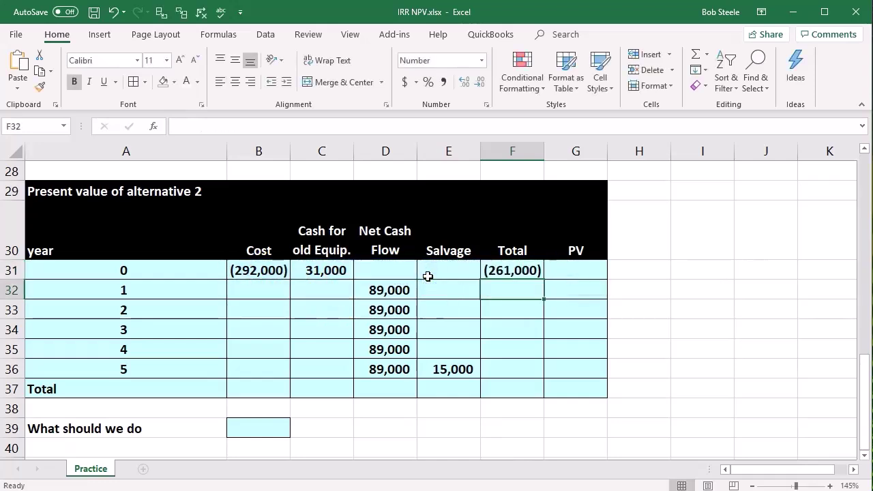
left_click(537, 272)
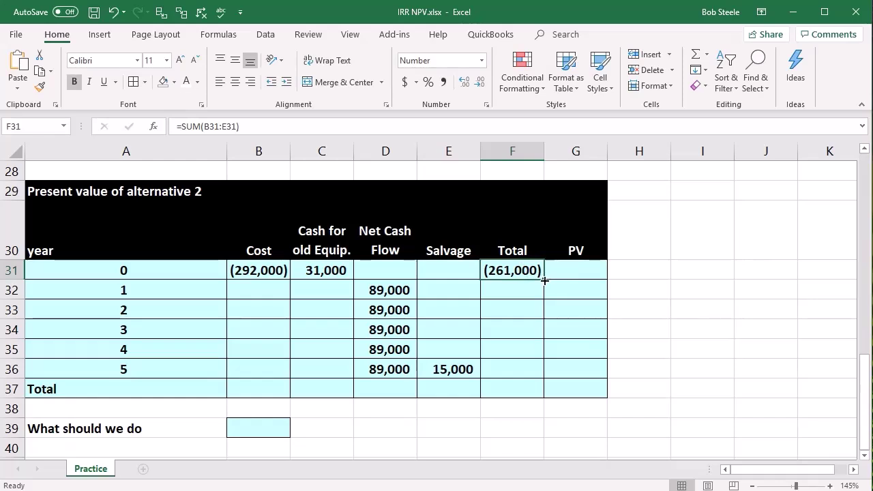
left_click_drag(544, 280, 533, 372)
left_click(516, 332)
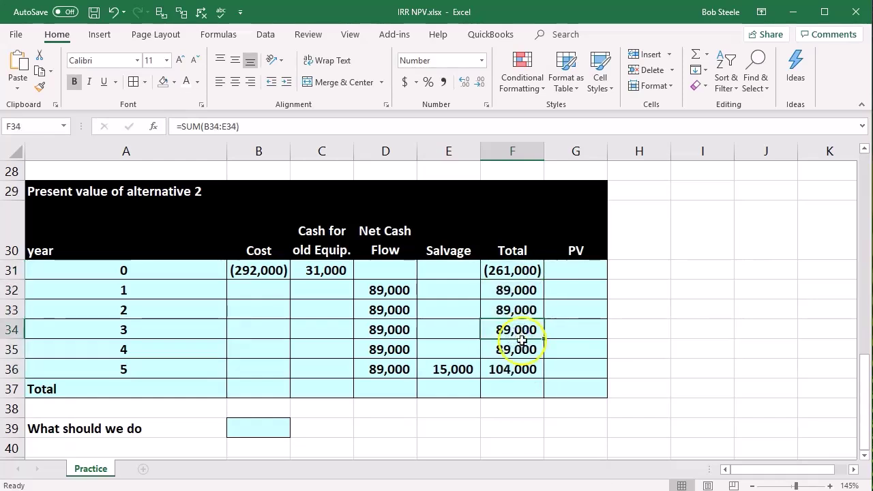
Step: Link the year 0 present value in G31 to that year's total with =F31
left_click(575, 275)
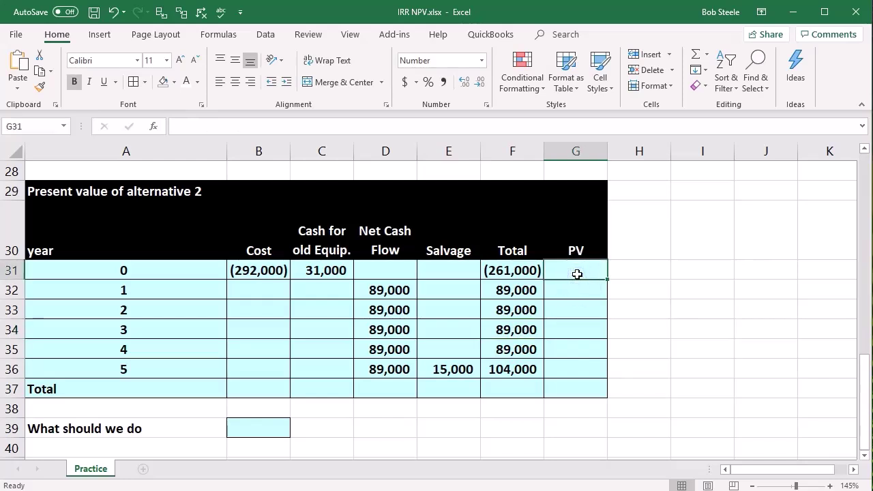
type("=")
key("Left")
key("Return")
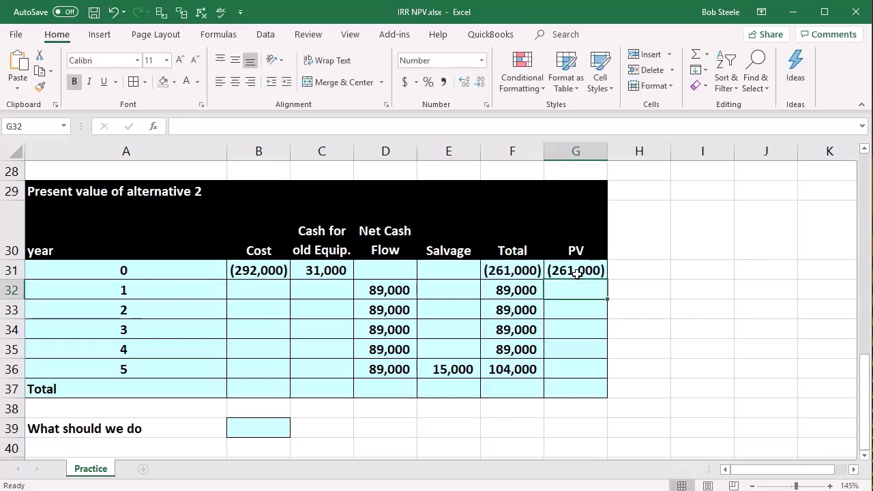
Step: Calculate the year 1 present value in G32 from the required rate, year and total with =-PV(C3,A32,0,F32)
type("-")
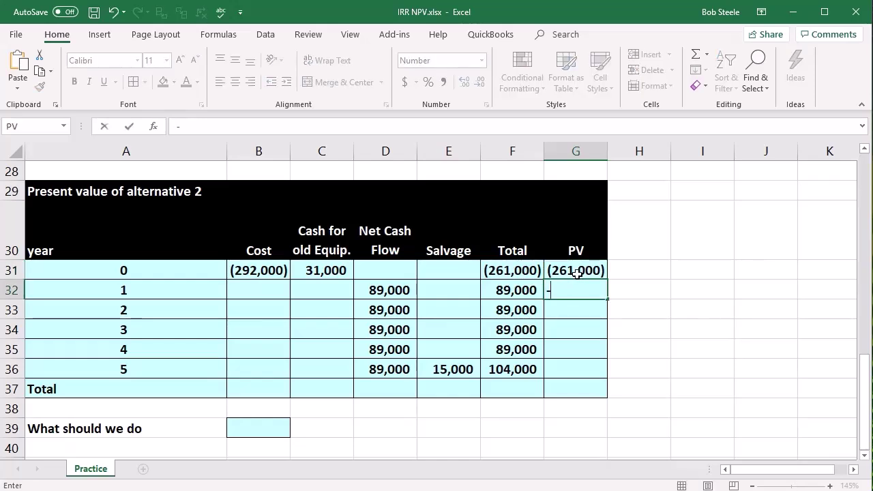
type("pv")
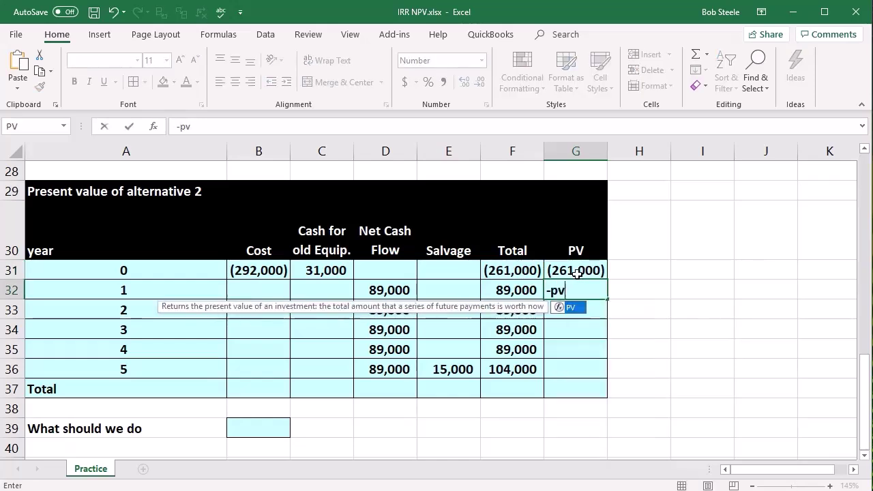
double_click(560, 307)
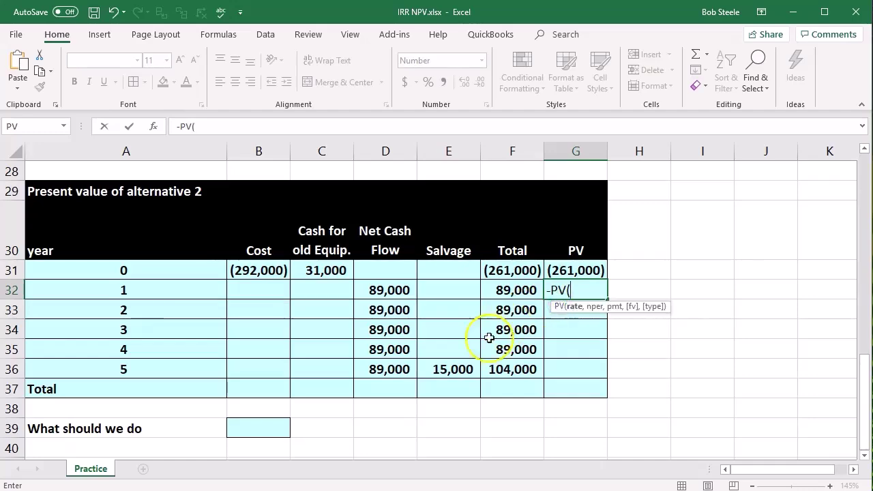
scroll(451, 374, "up", 9)
left_click(319, 211)
scroll(444, 296, "down", 7)
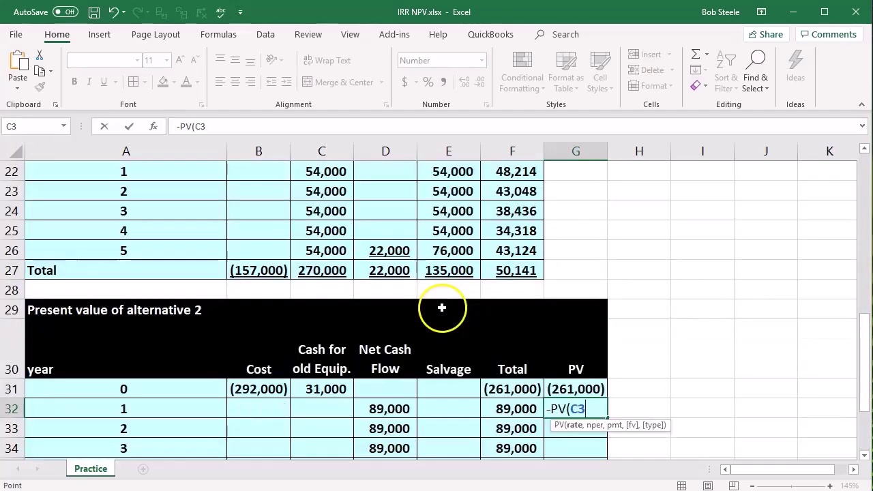
type(",")
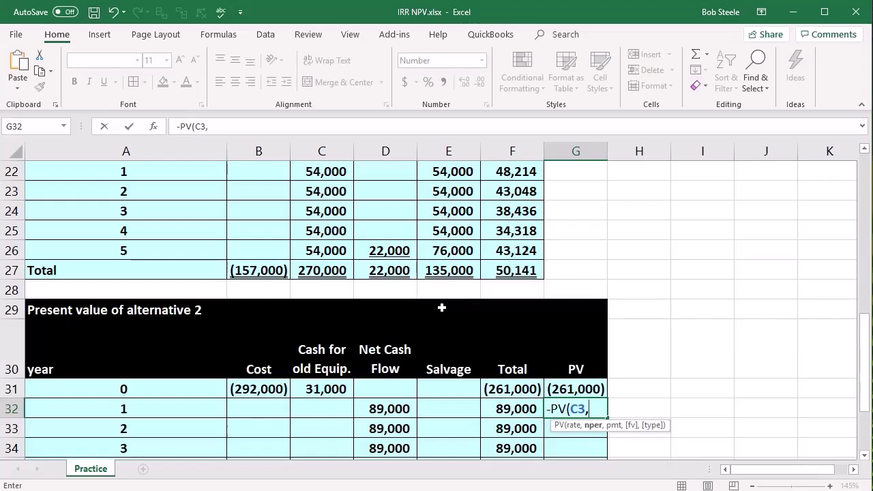
scroll(442, 308, "down", 1)
left_click(182, 349)
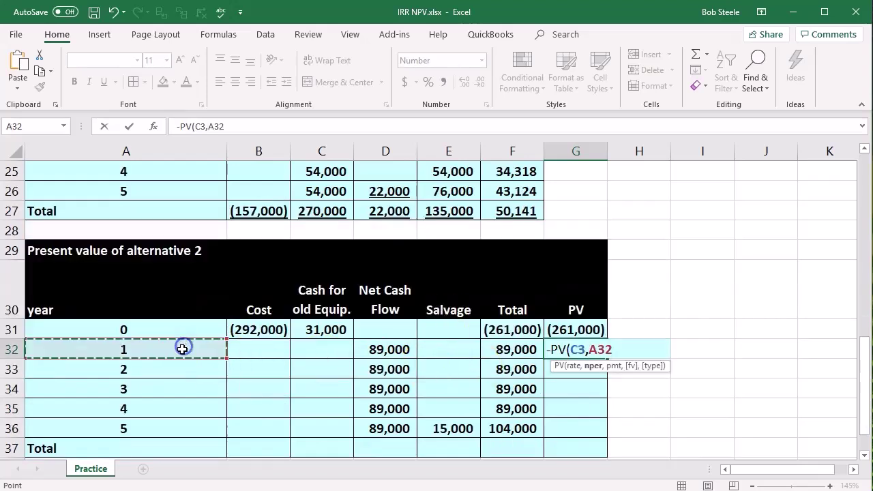
type(",")
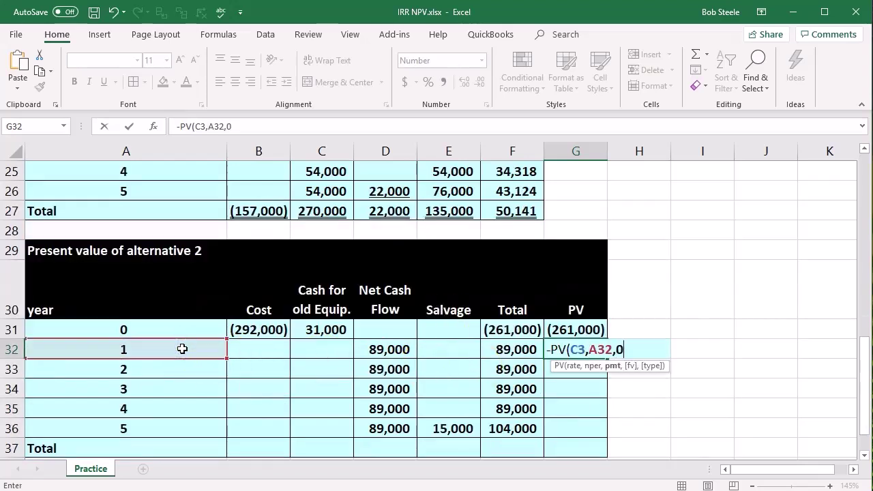
type("0,")
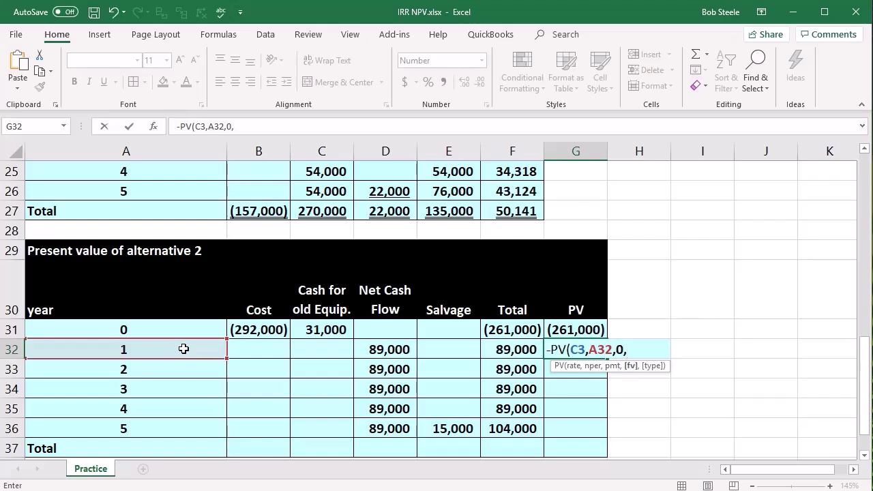
left_click(483, 350)
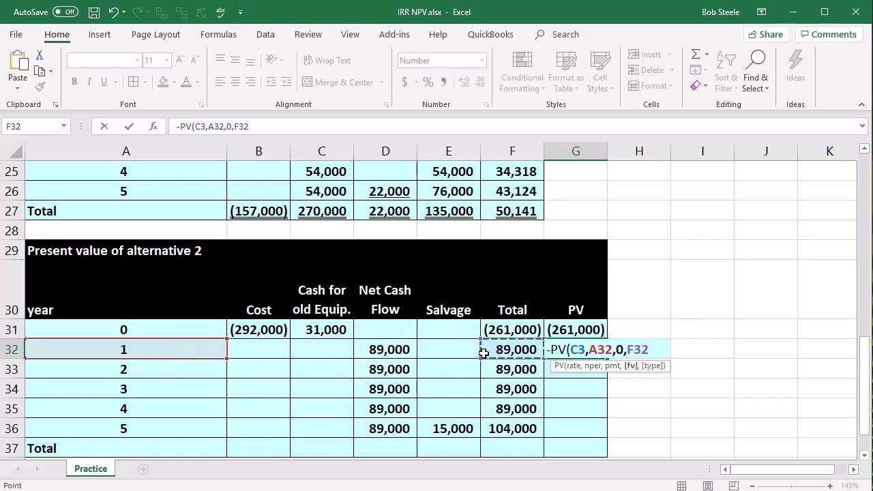
key("Return")
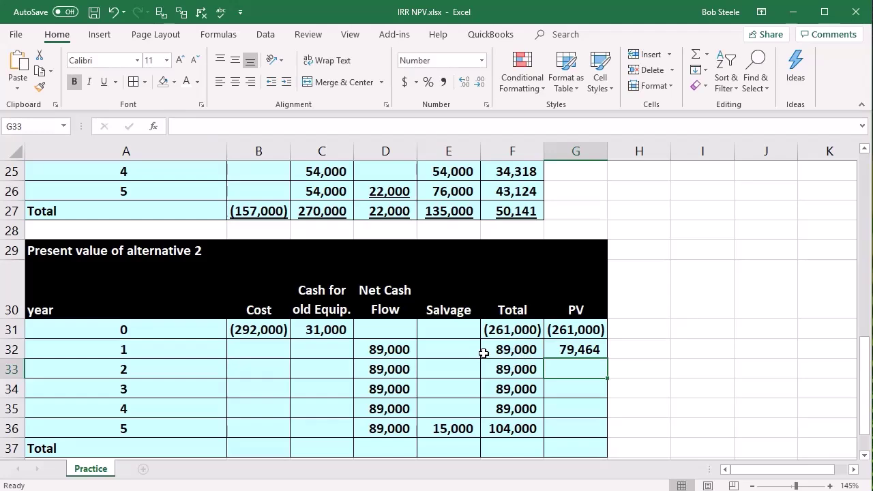
type("-pv")
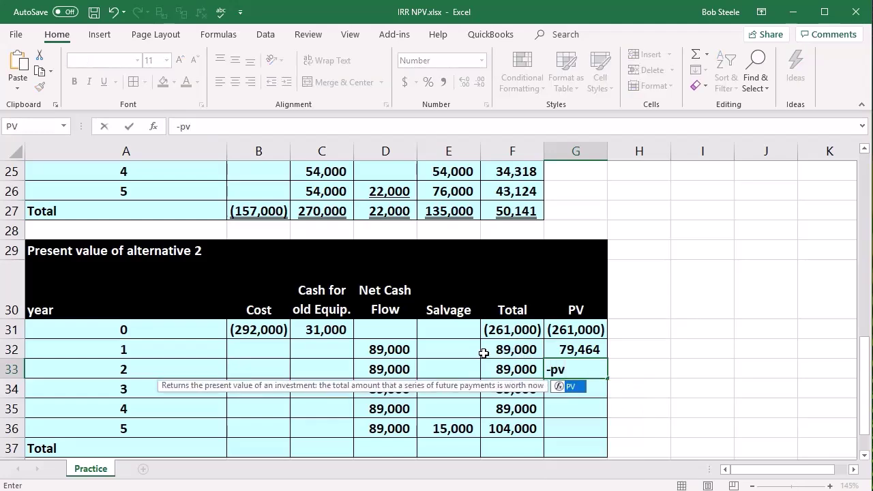
double_click(560, 386)
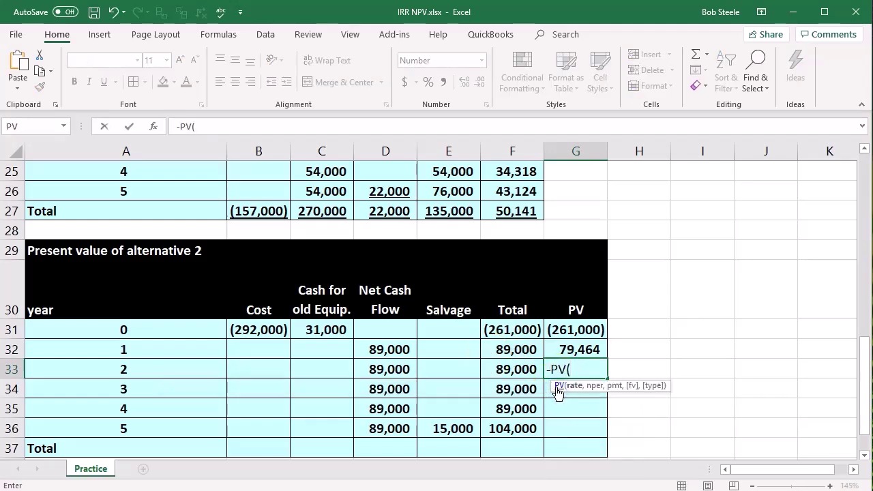
scroll(558, 393, "up", 8)
left_click(324, 213)
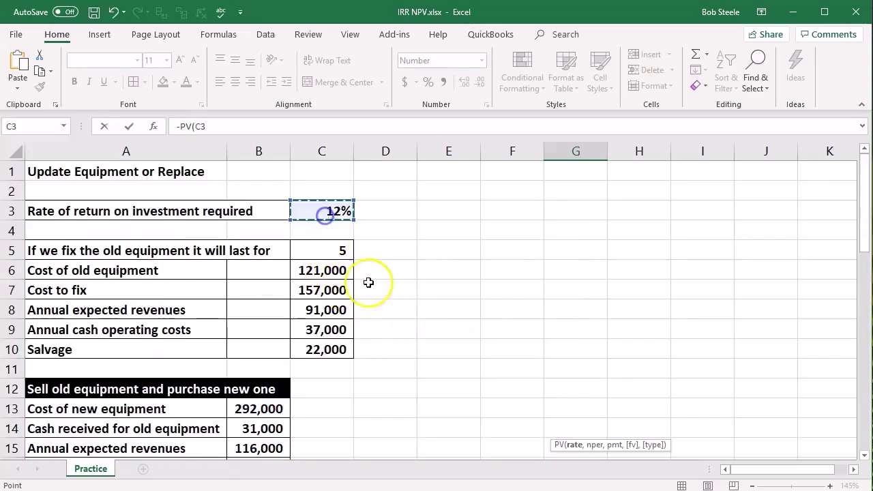
scroll(384, 317, "down", 6)
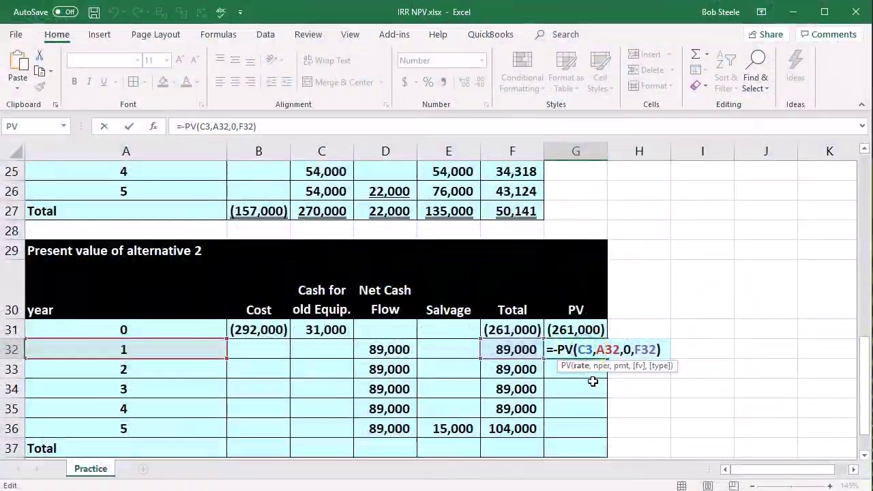
Step: Fill the year 1 present value formula in G32 down to G36 with the rate locked as $C$3, and check the copied formula in G35
key("F4")
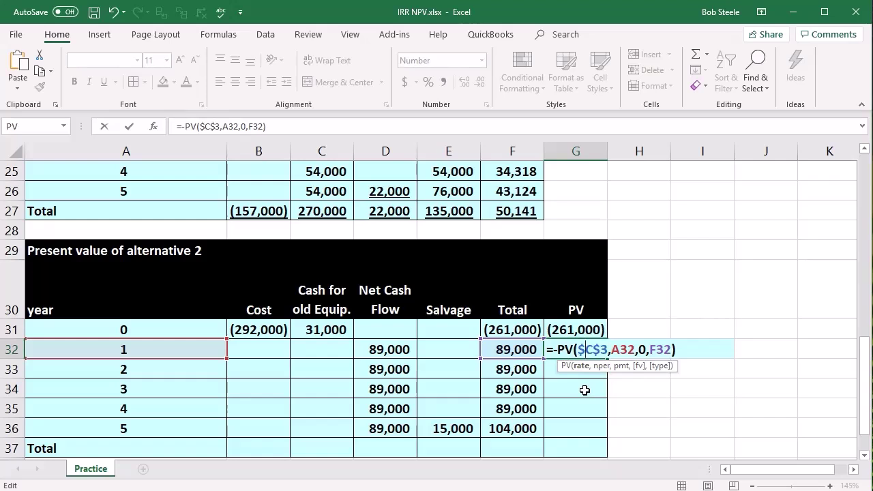
key("Return")
left_click(603, 348)
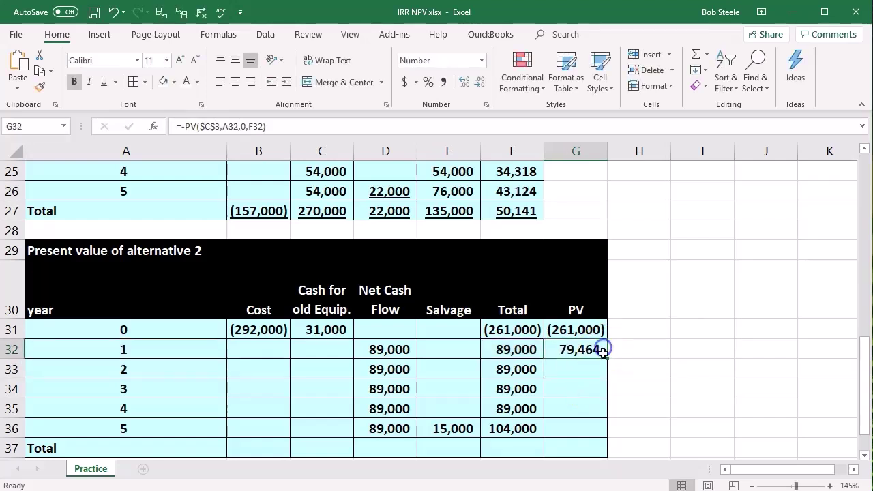
left_click_drag(607, 360, 600, 437)
left_click(653, 390)
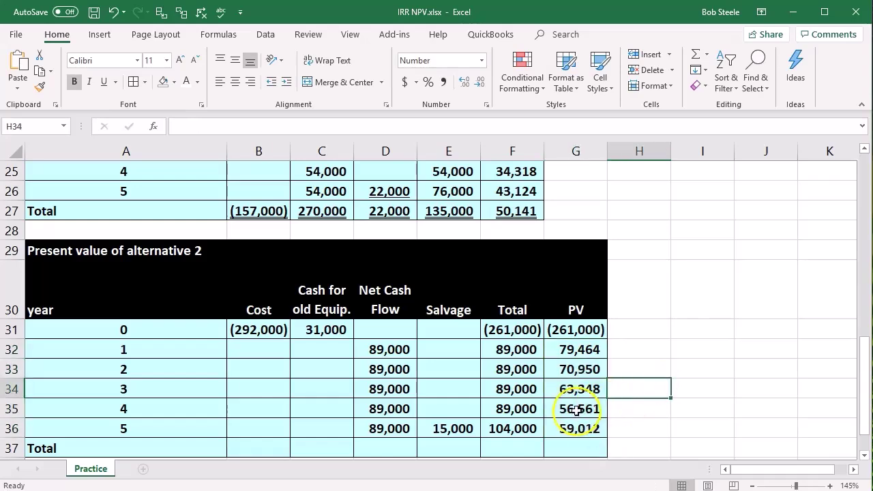
double_click(577, 408)
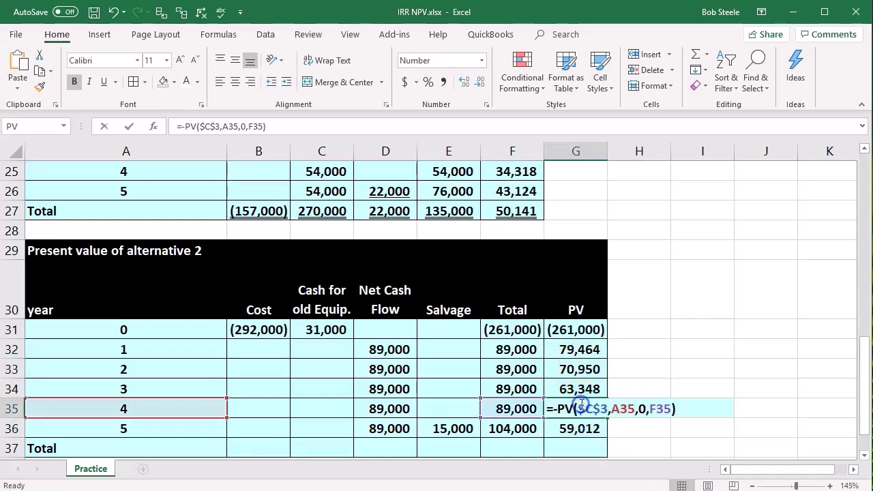
scroll(581, 404, "up", 4)
scroll(580, 405, "up", 4)
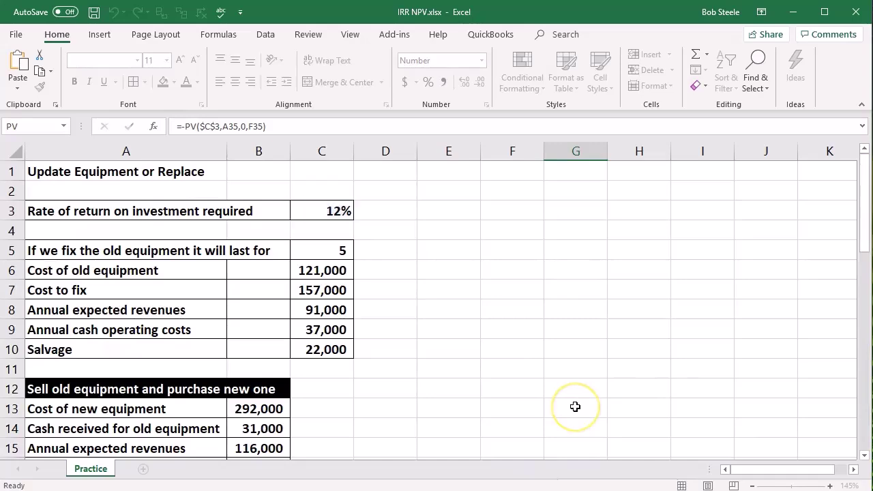
key("Return")
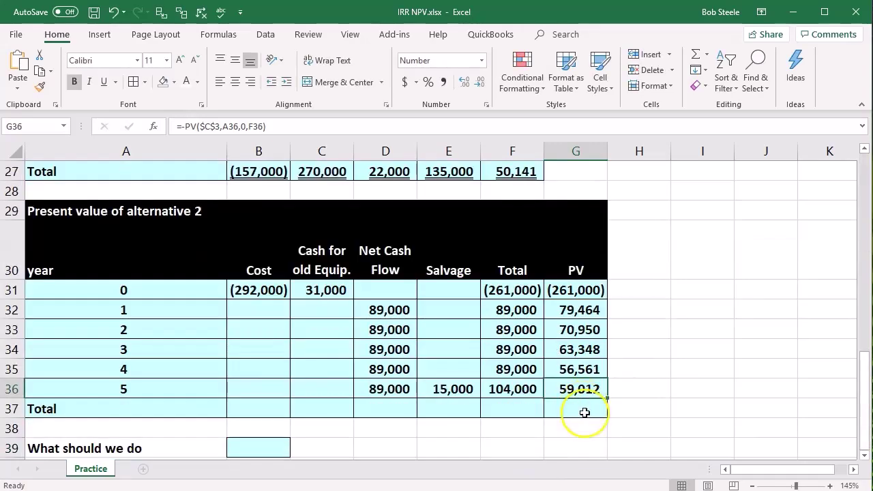
Step: Total the present values of alternative 2 in G37 with =SUM(G31:G36)
left_click(583, 408)
type("=sum(")
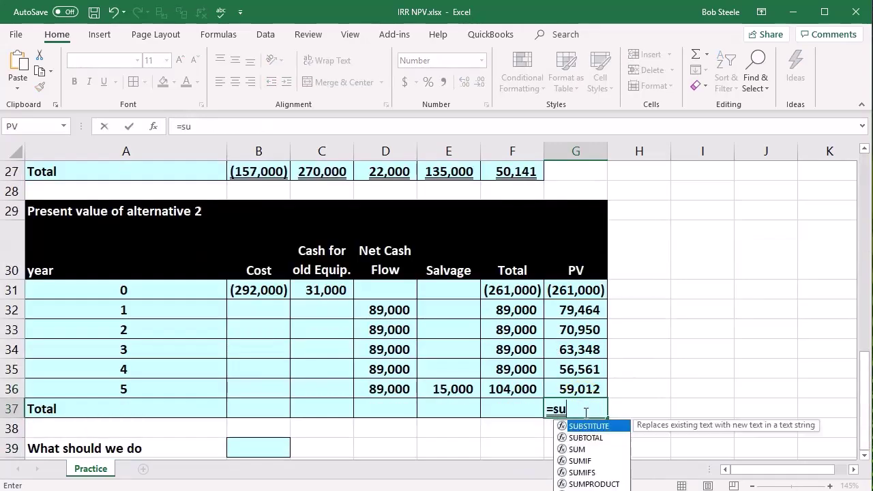
key("Up")
key("shift+Up")
key("shift+Up")
key("shift+Up")
key("shift+Up")
key("shift+Up")
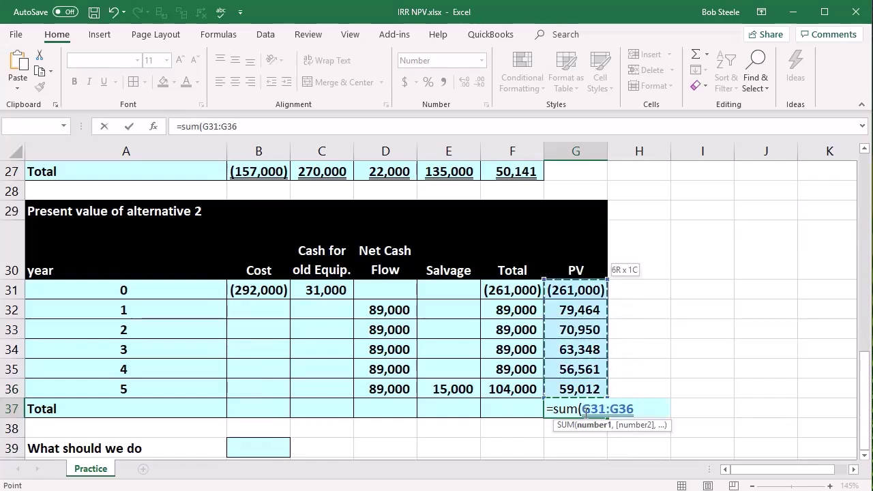
key("Return")
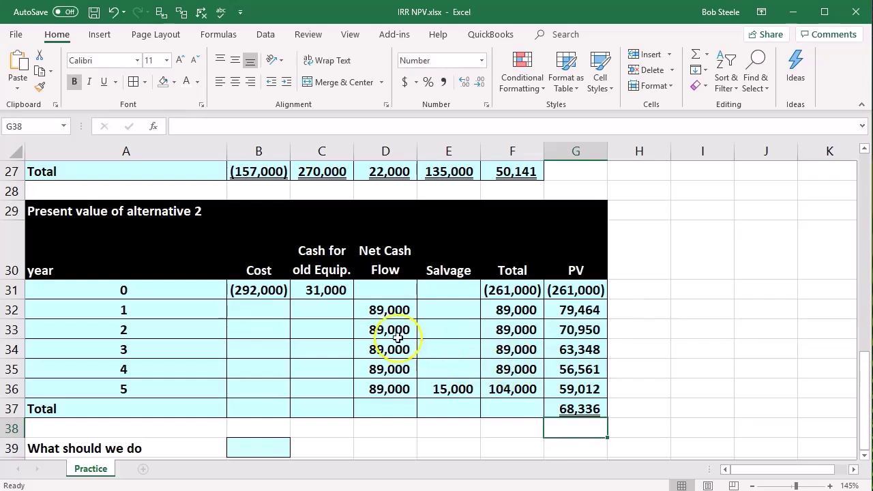
left_click_drag(390, 310, 389, 382)
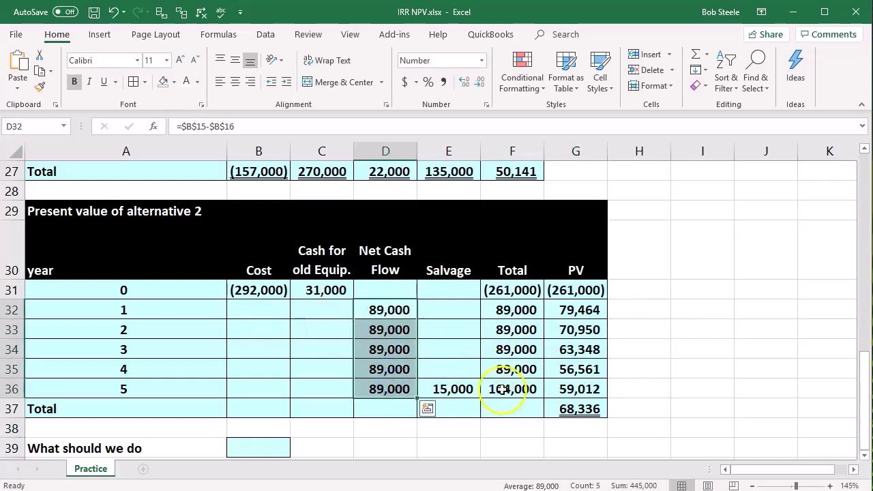
left_click(457, 386)
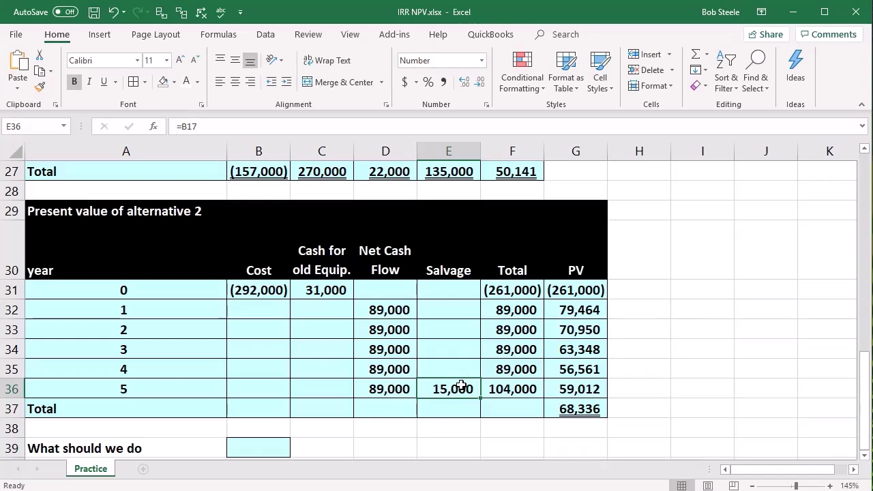
Step: Total the Cost column of alternative 2 in B37 with =SUM(B31:B36)
left_click(263, 412)
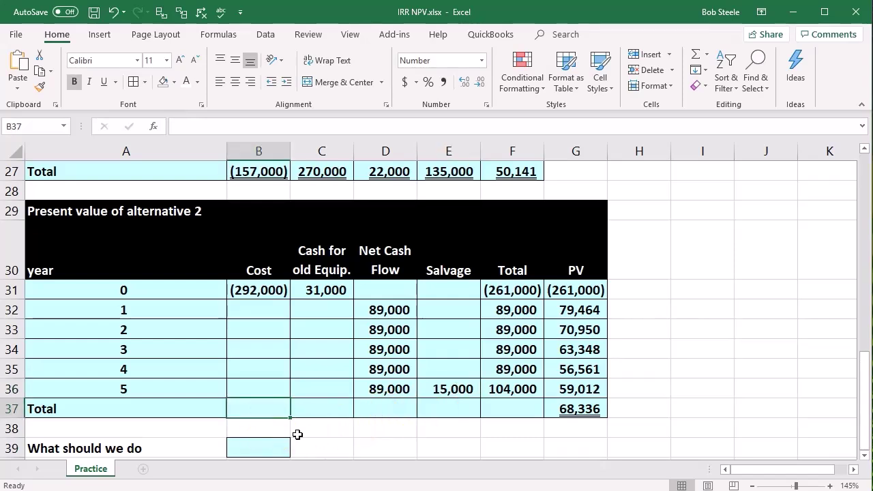
type("=sum(")
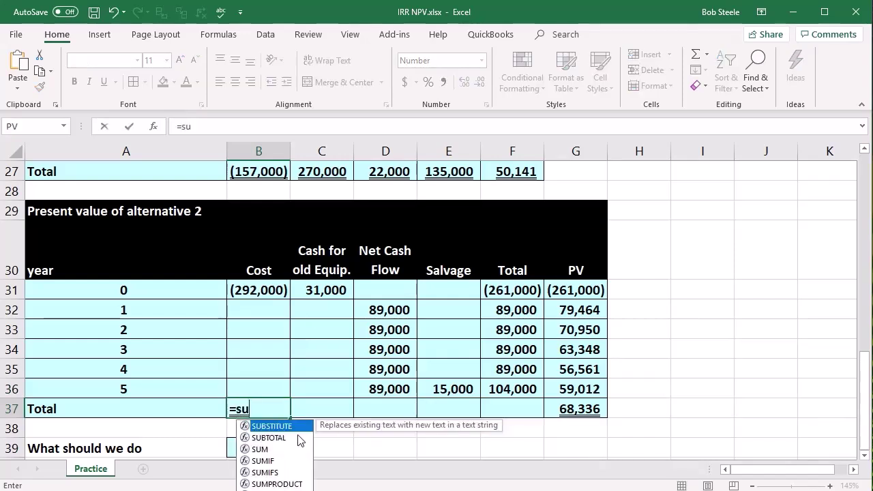
key("Up")
key("shift+Up")
key("shift+Up")
key("shift+Up")
key("shift+Up")
key("shift+Up")
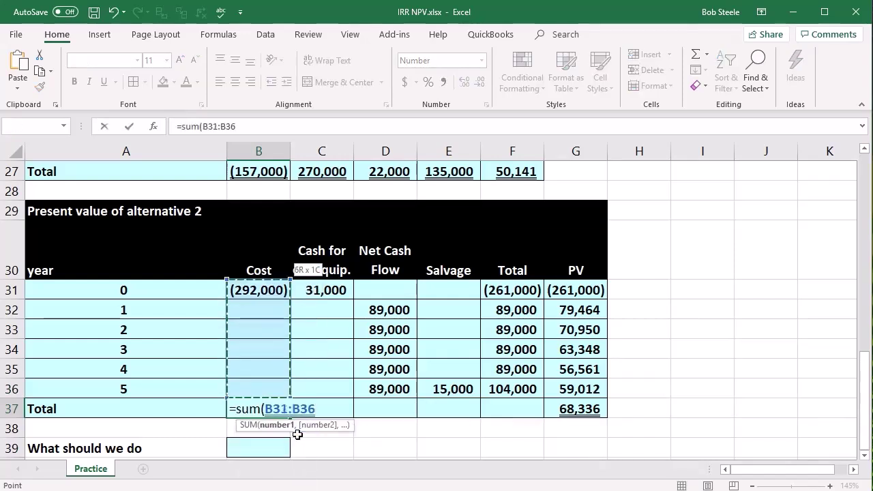
key("Return")
Step: Fill the total formula in B37 across to F37 and check the copied formula in F37
left_click(273, 409)
left_click_drag(290, 417, 515, 408)
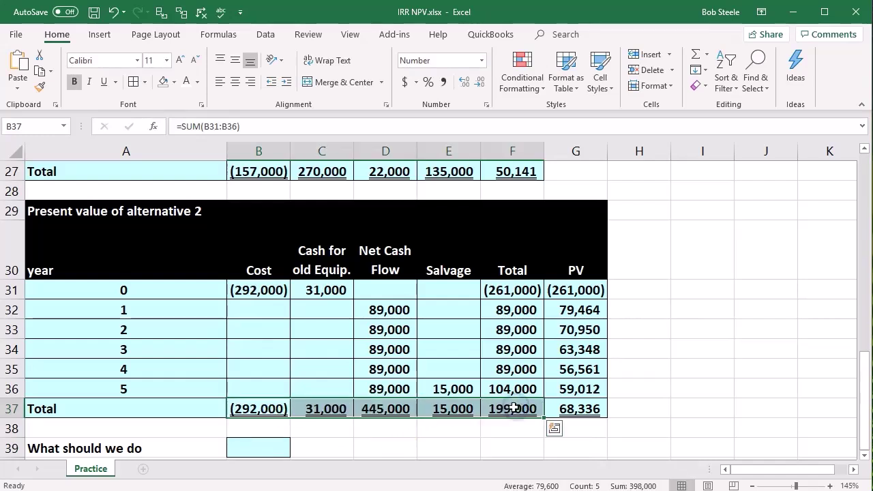
double_click(516, 407)
key("Return")
Step: Compare the present value totals of both alternatives in G37 and F27, and review the required rate of return
left_click(575, 408)
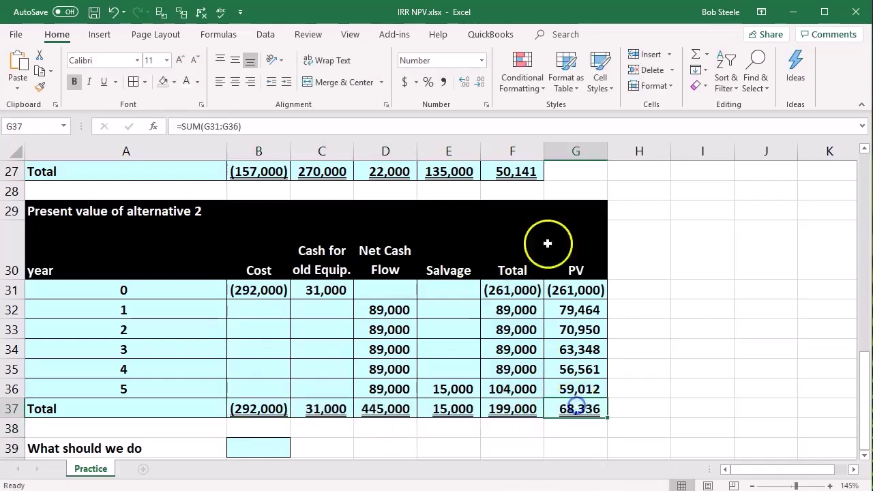
left_click(516, 171)
left_click(598, 407)
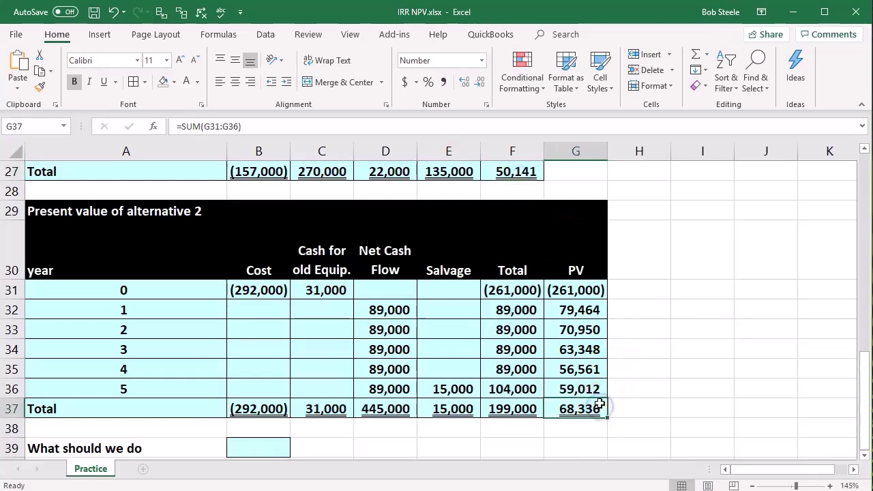
scroll(600, 403, "up", 9)
left_click(390, 220)
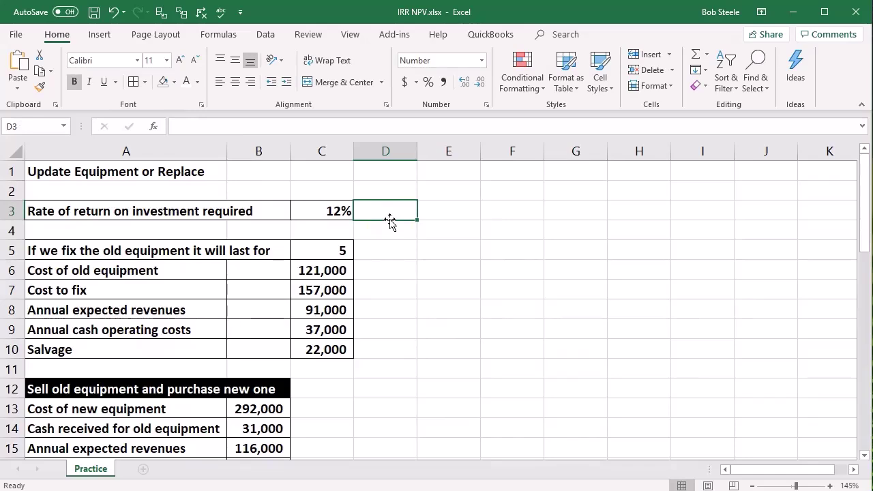
scroll(420, 283, "down", 7)
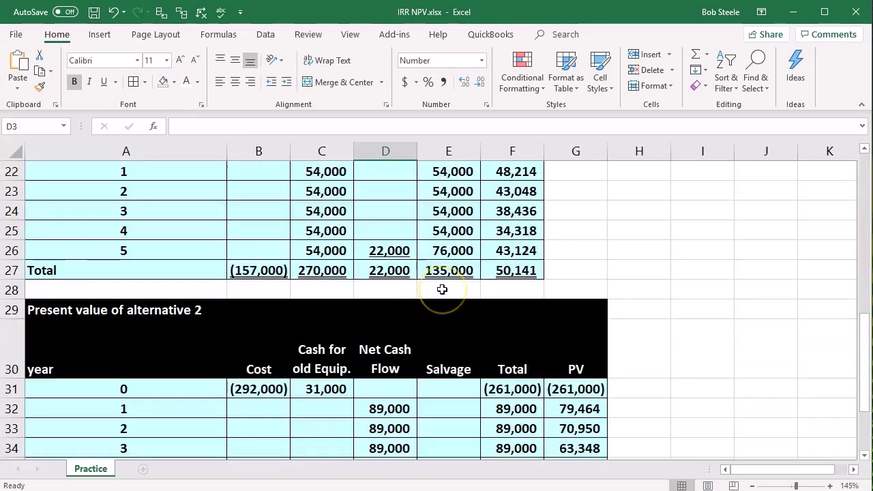
scroll(442, 289, "down", 4)
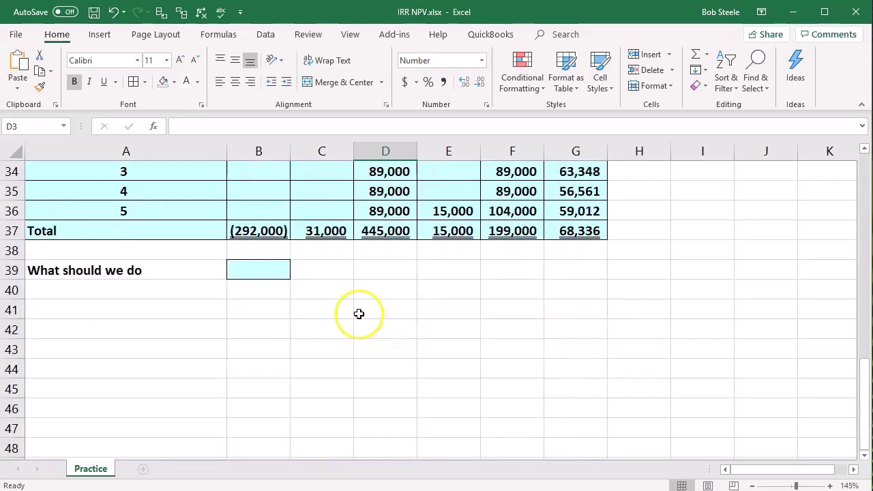
Step: Enter the preferred alternative, starting with "Alt", as the answer to "What should we do" in B39
left_click(272, 271)
type("Al")
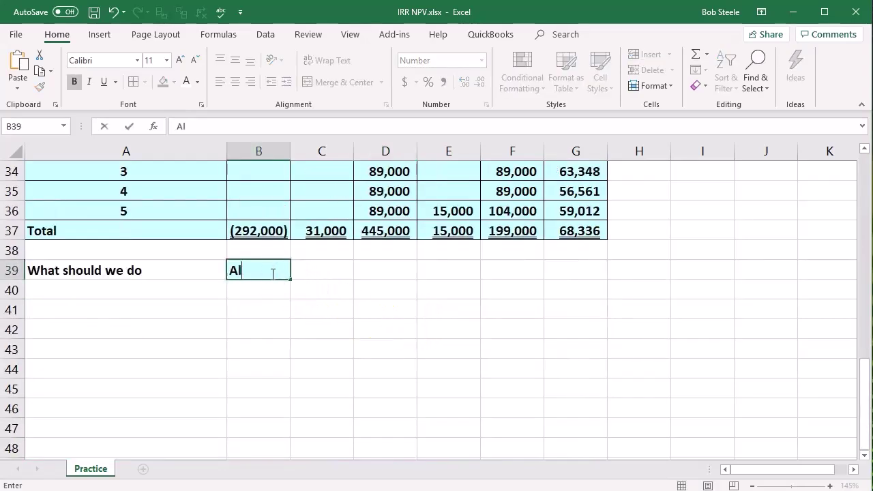
type("t")
key("Return")
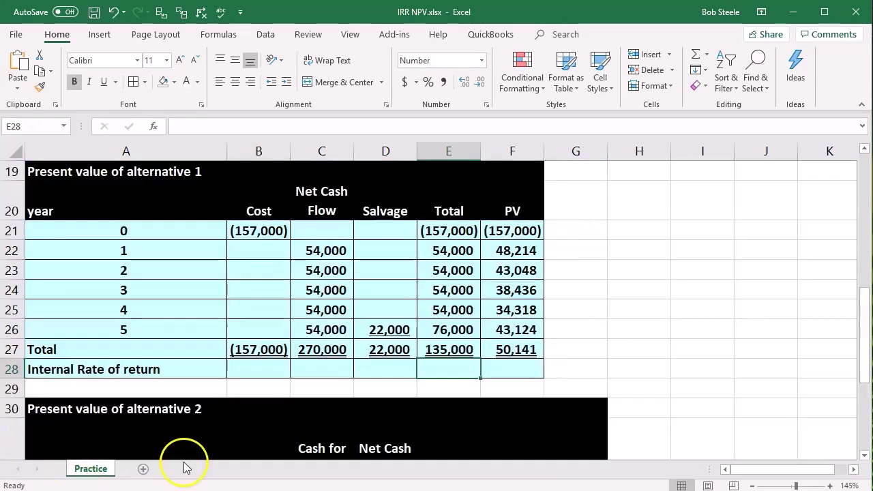
Step: Examine the Internal Rate of return row under alternative 1 and the required rate of return in C3
scroll(194, 455, "up", 2)
left_click(206, 445)
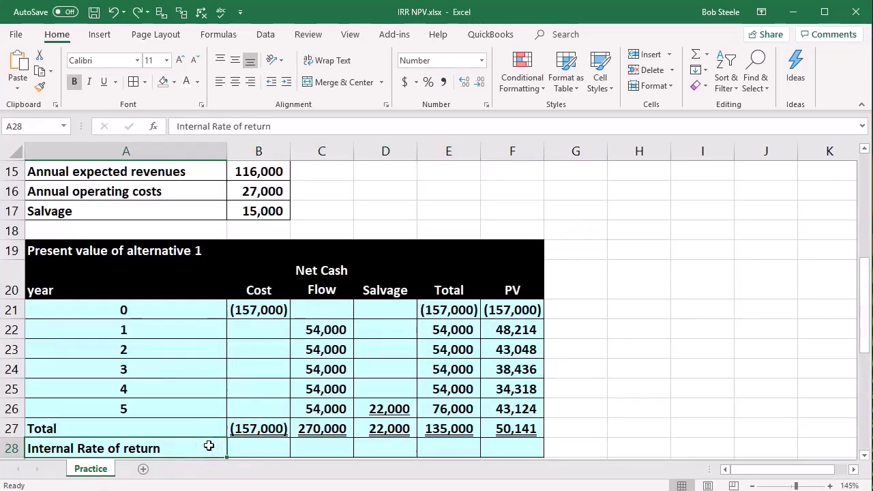
scroll(209, 445, "down", 1)
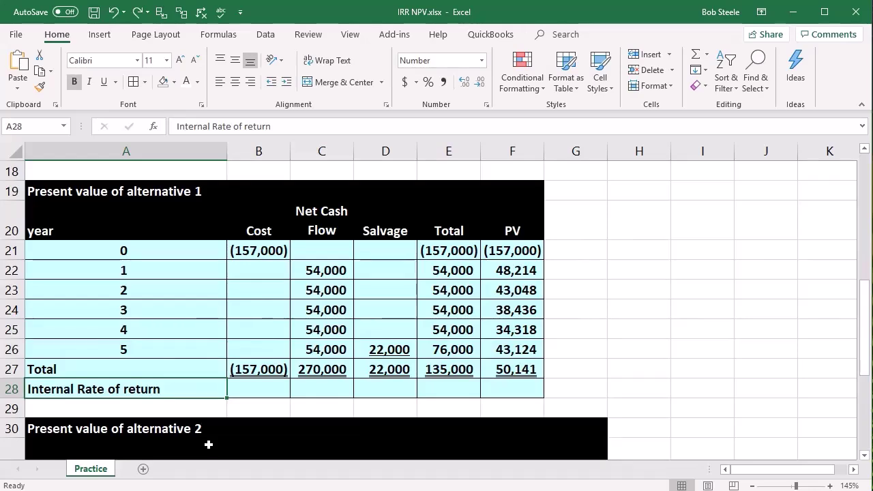
scroll(208, 444, "up", 6)
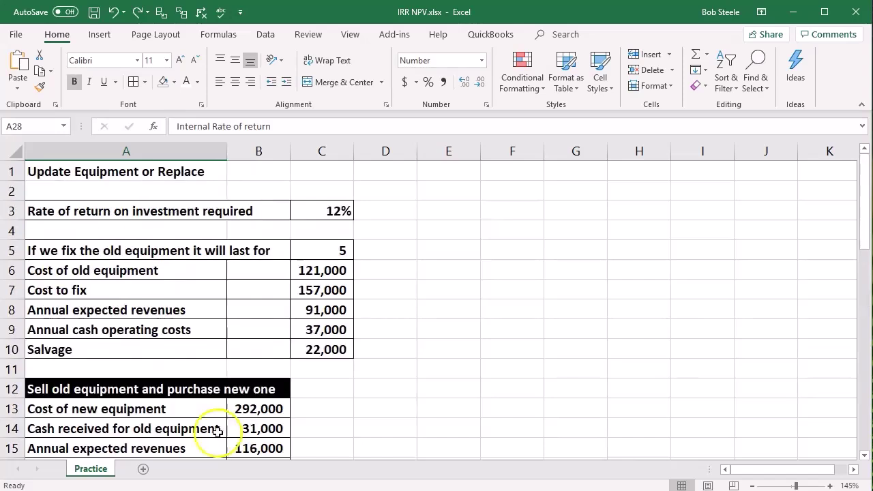
left_click(310, 232)
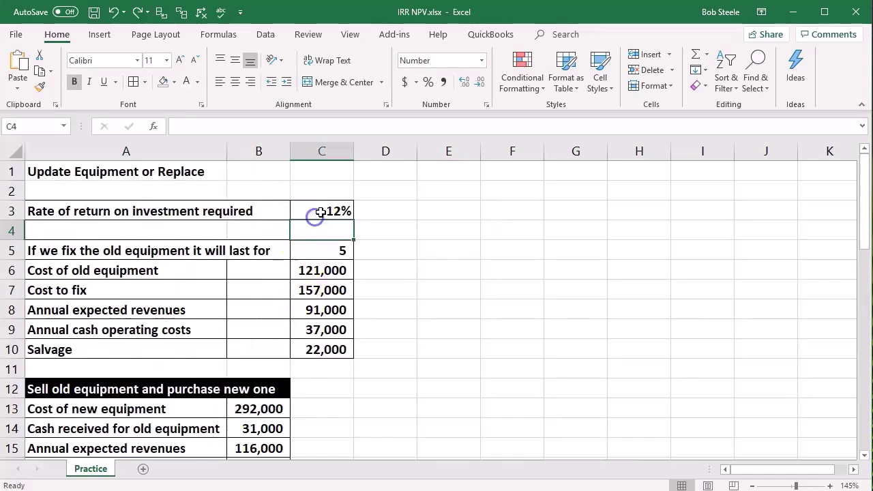
left_click(320, 212)
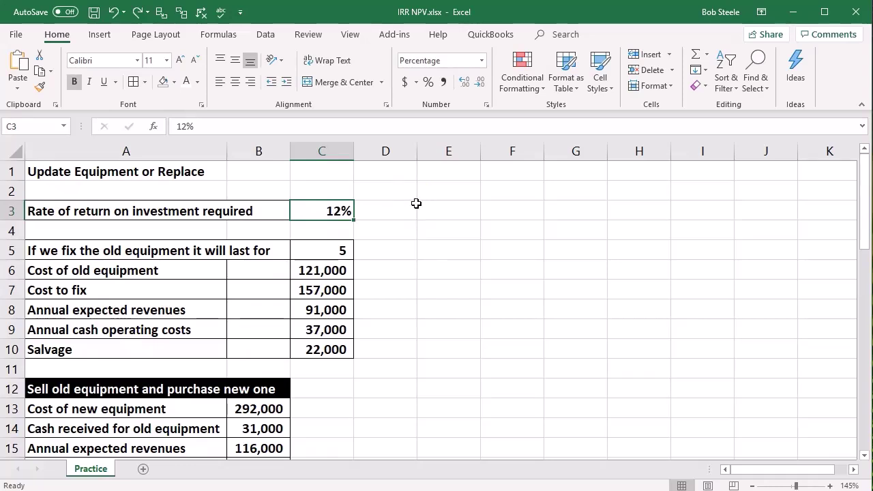
left_click(464, 296)
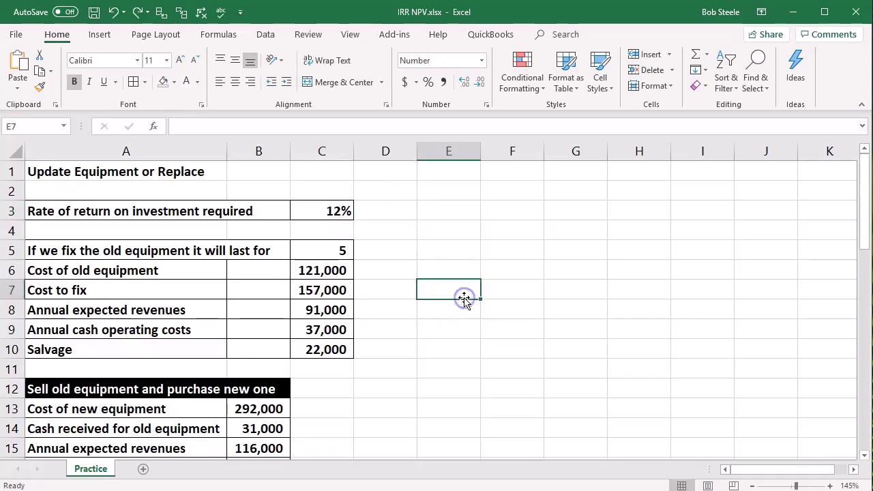
left_click(344, 222)
left_click(339, 211)
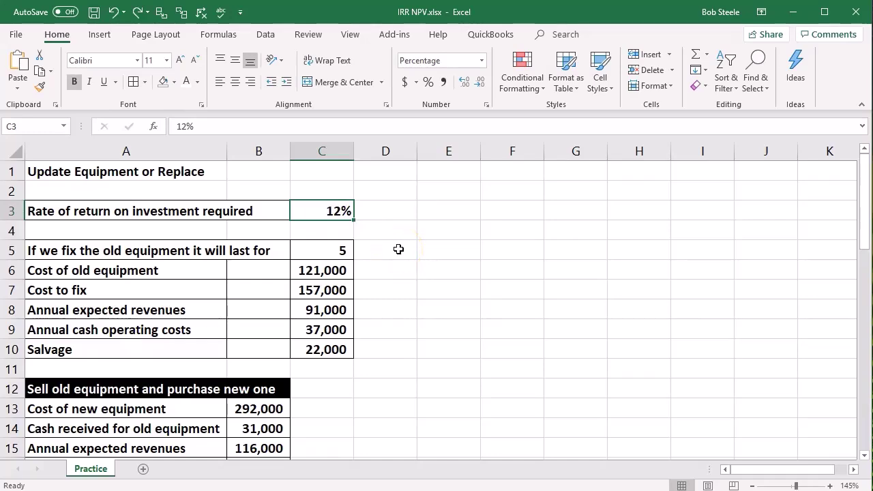
scroll(398, 249, "down", 6)
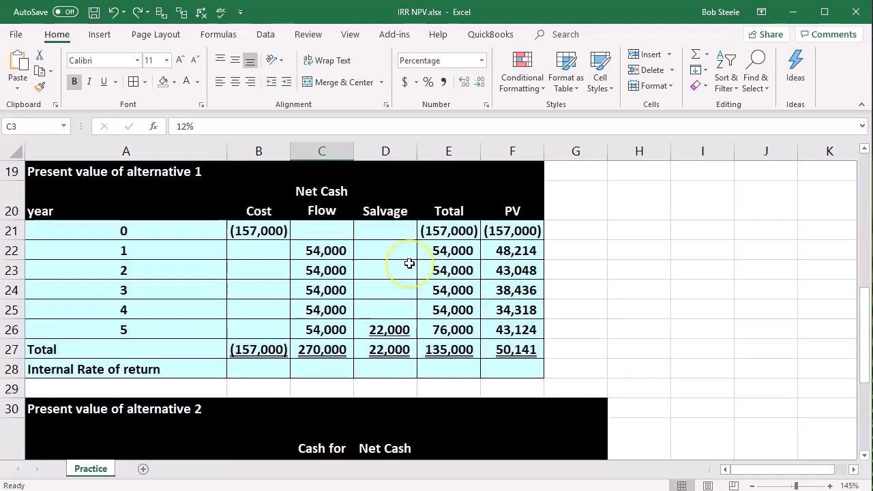
Step: Calculate the internal rate of return of alternative 1 in E28 from its yearly totals with =IRR(E21:E26)
left_click(503, 354)
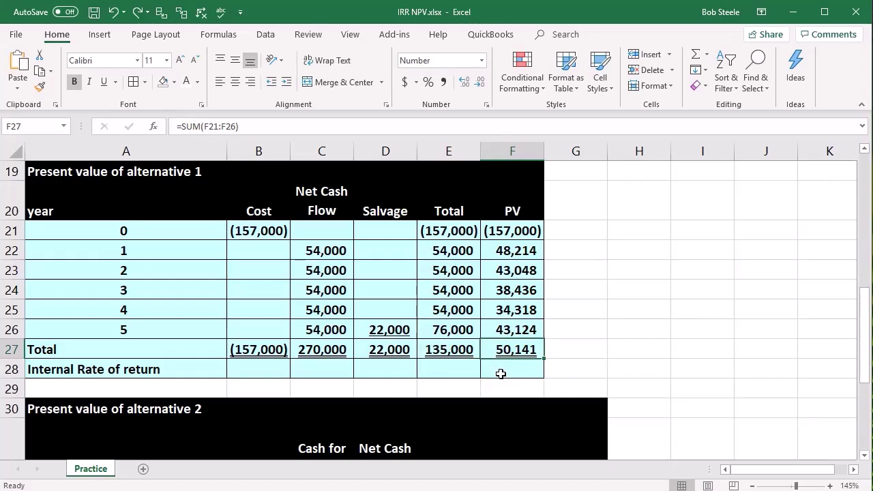
key("Left")
key("Left")
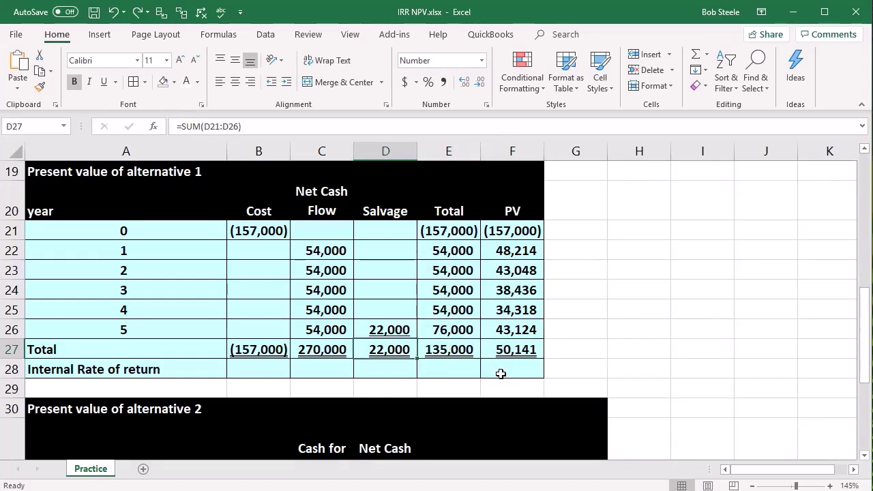
key("Down")
key("Right")
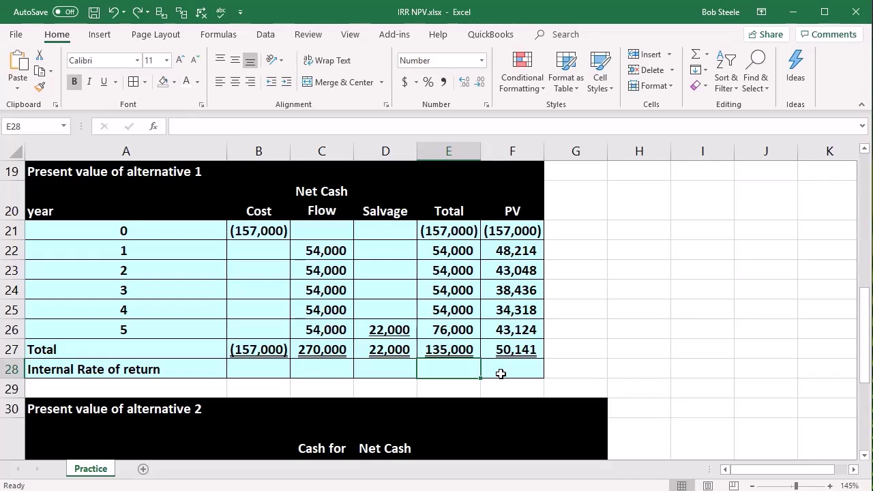
type("=irr")
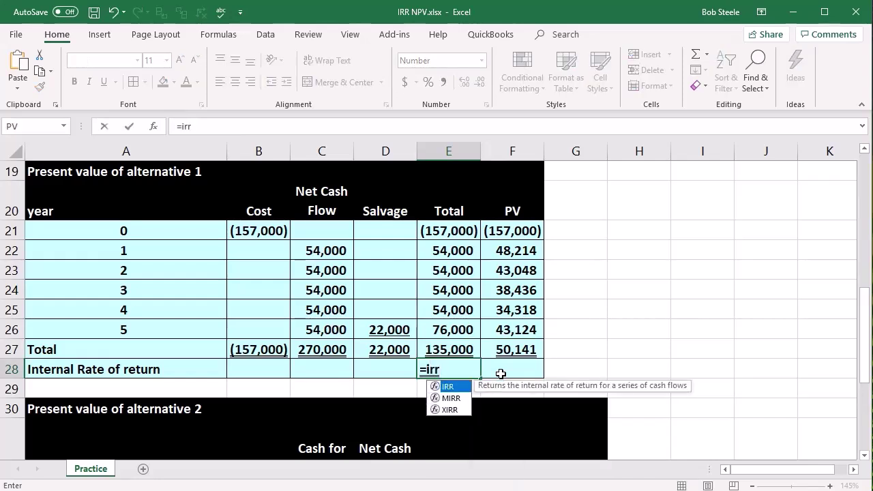
double_click(440, 386)
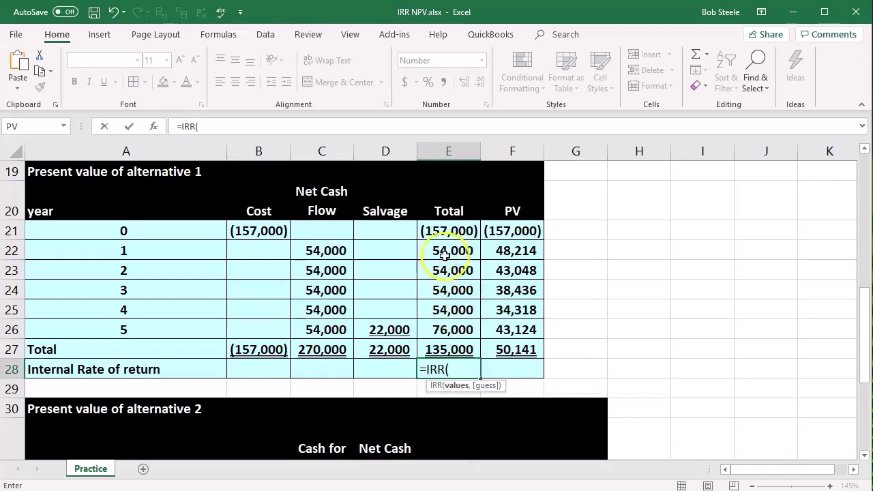
left_click_drag(440, 228, 440, 320)
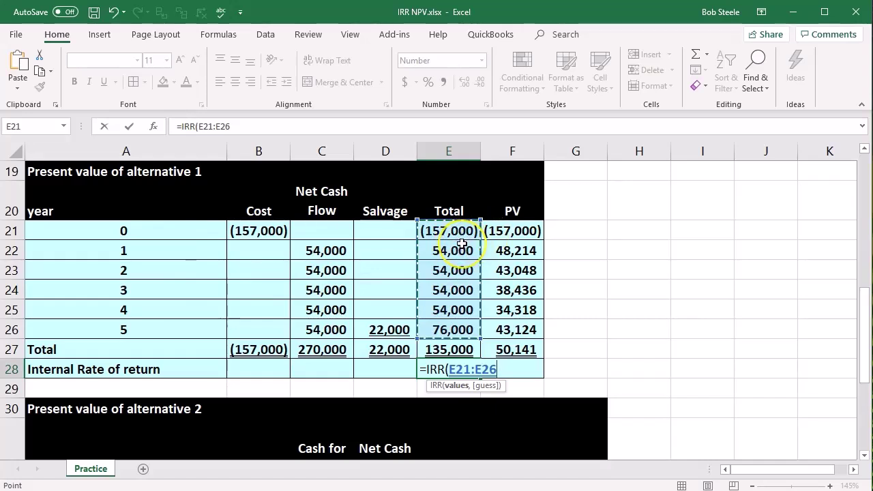
key("Return")
Step: Format the internal rate of return in E28 as a percentage with two decimal places
left_click(463, 368)
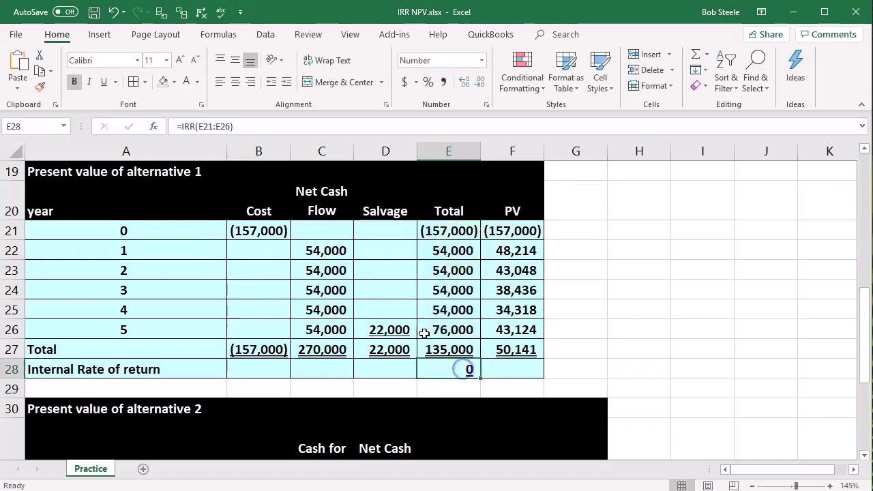
left_click(428, 83)
left_click(463, 82)
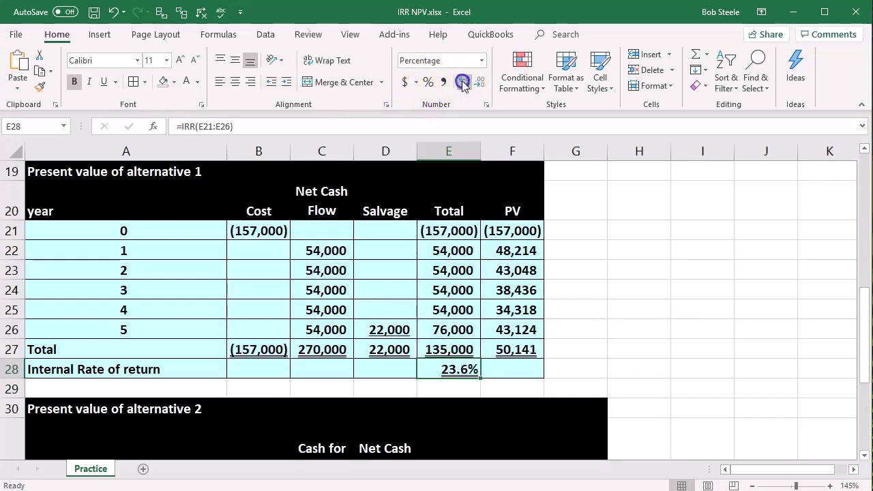
left_click(620, 382)
left_click(460, 375)
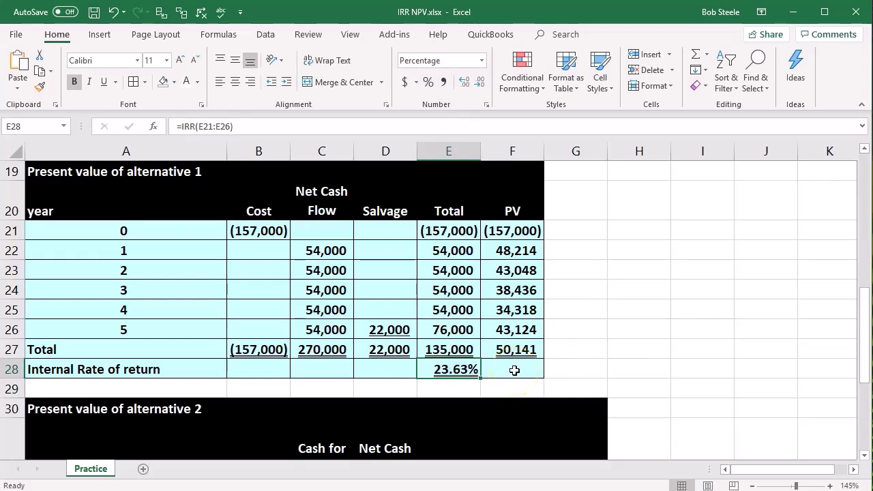
Step: Compare the required rate of return in C3 with the present value total of alternative 1 in F27
scroll(514, 371, "up", 6)
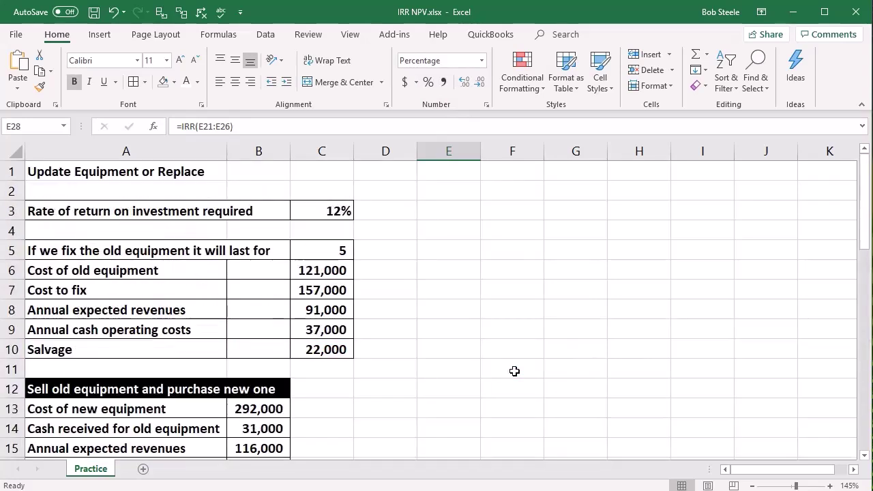
left_click(330, 213)
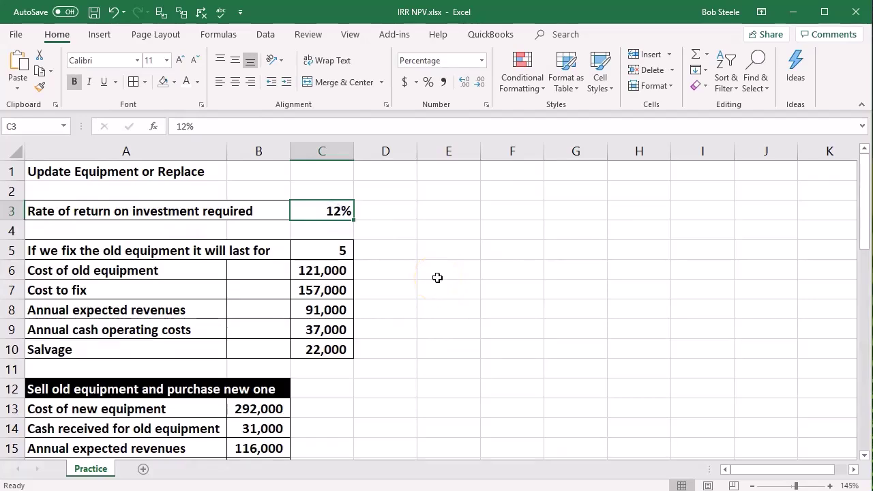
scroll(454, 304, "down", 5)
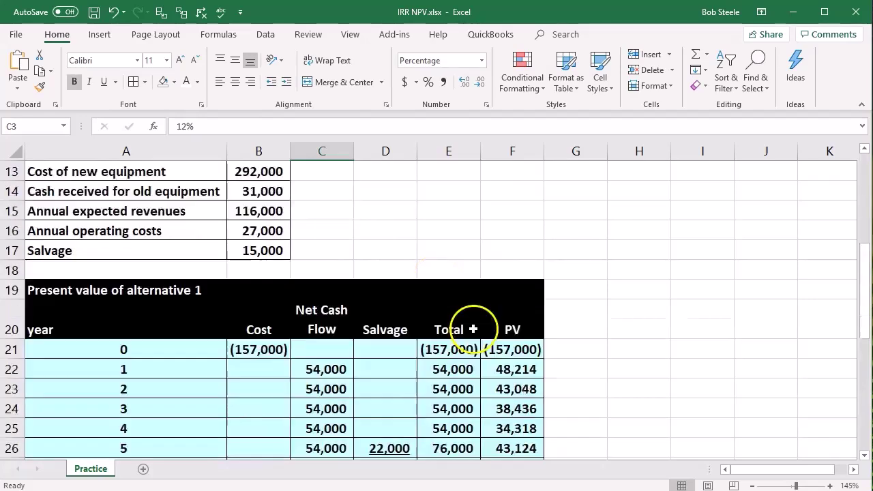
left_click(441, 427)
left_click(523, 407)
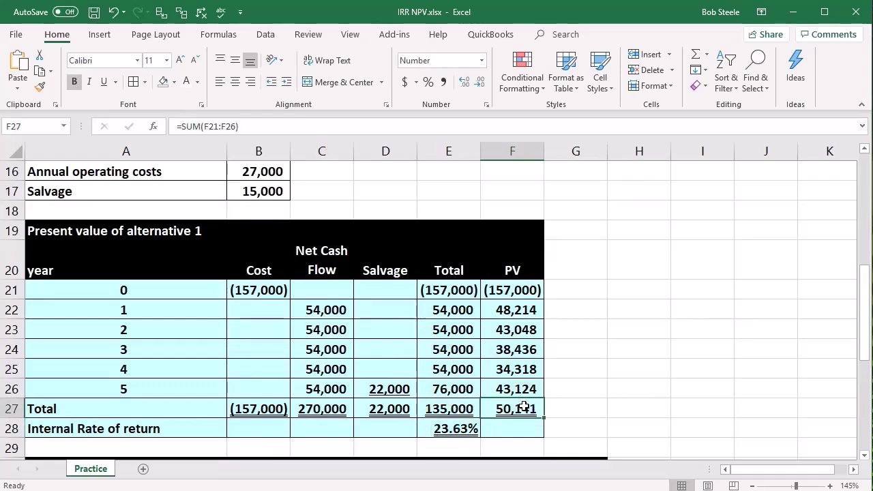
Step: Test alternative 1's internal rate of return by linking the required rate of return in C3 to it with =E28
scroll(523, 407, "up", 5)
left_click(317, 211)
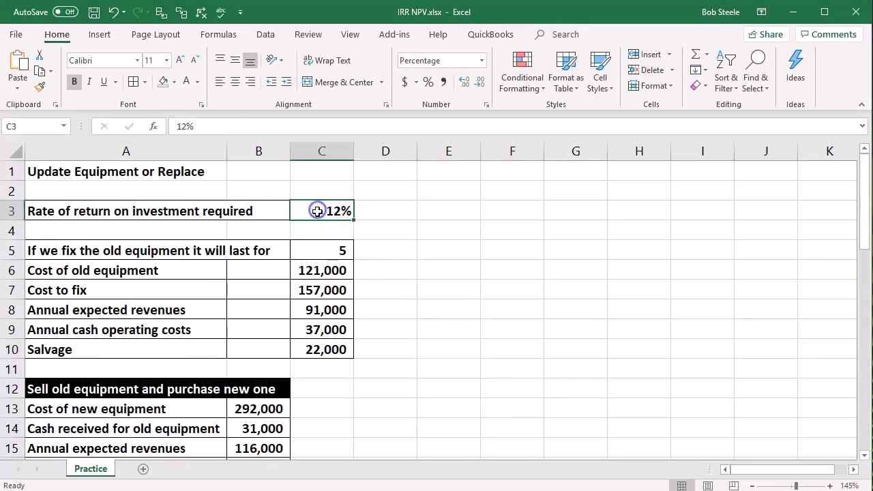
type("=")
scroll(324, 248, "down", 2)
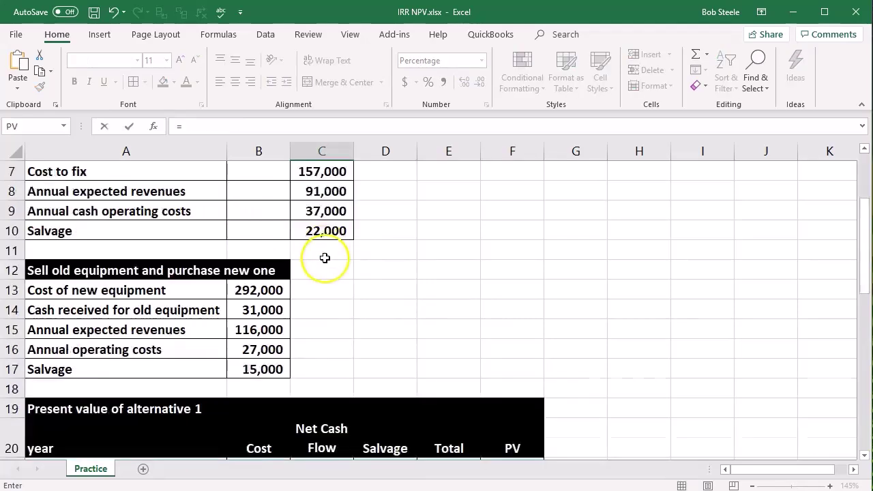
scroll(324, 249, "down", 4)
left_click(448, 370)
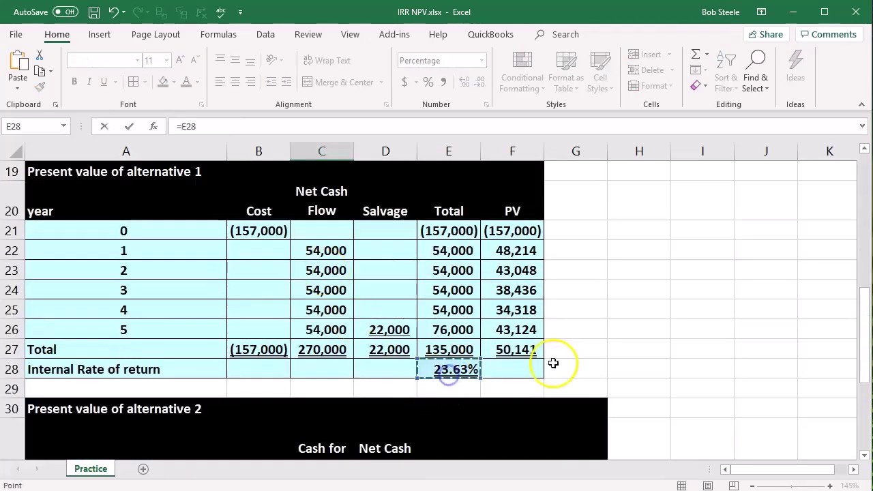
key("Return")
Step: Check the present value total of alternative 1 in F27 against the required rate in C3 and the internal rate of return in E28
scroll(571, 355, "down", 5)
left_click(533, 347)
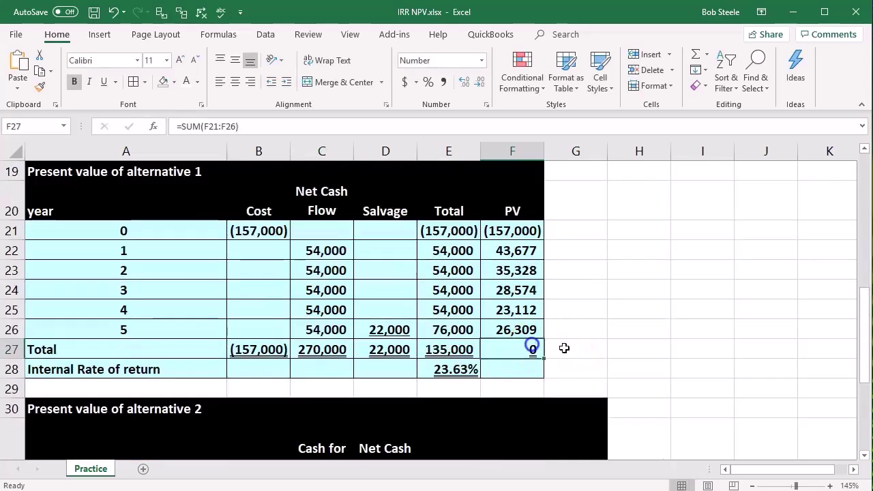
left_click(556, 348)
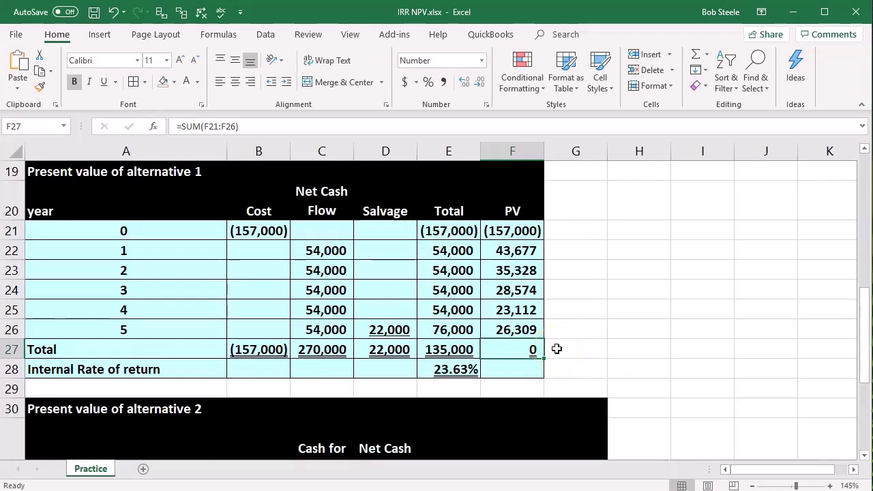
scroll(558, 352, "up", 6)
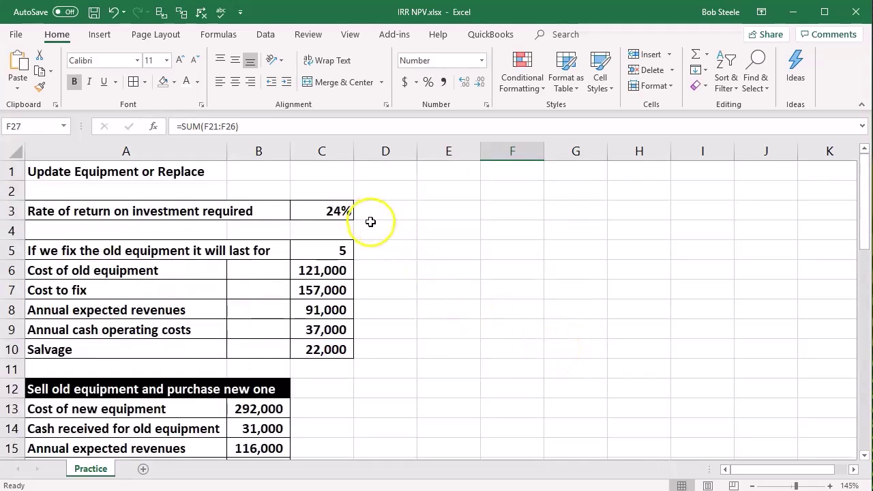
scroll(370, 220, "down", 8)
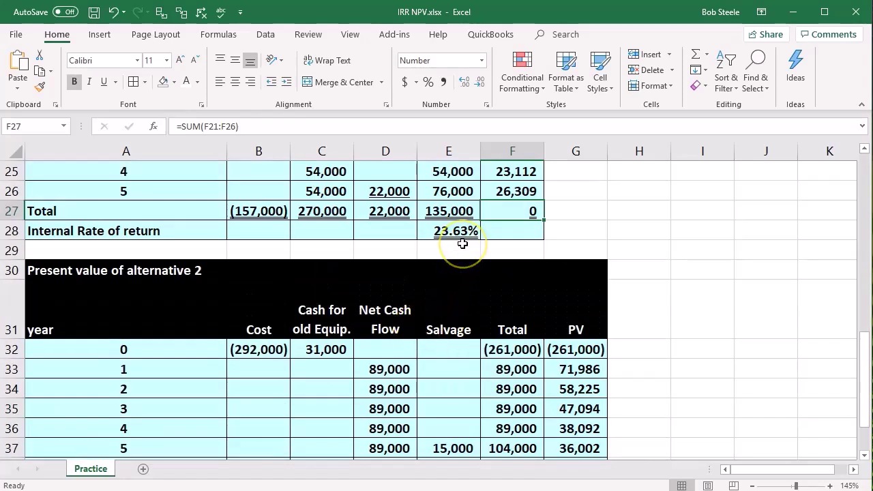
left_click(509, 213)
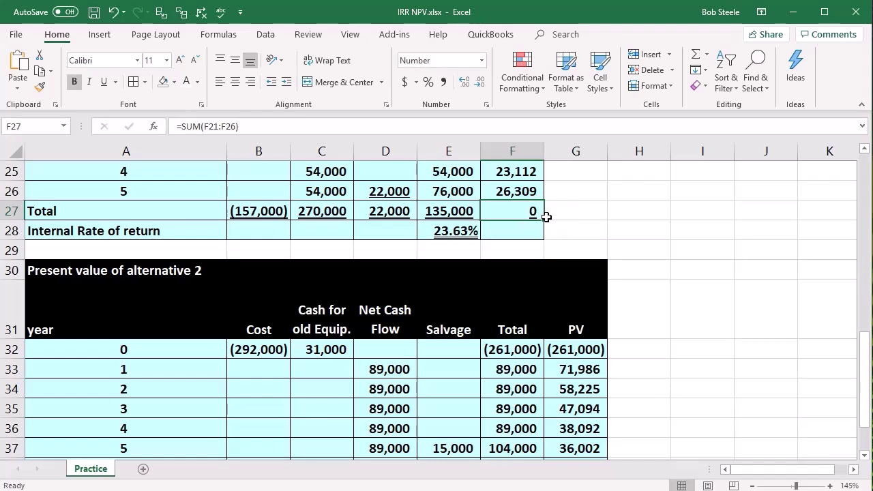
Step: Undo the link in C3 to restore the original required rate of return, and recheck alternative 1's present value total in F27
left_click(114, 12)
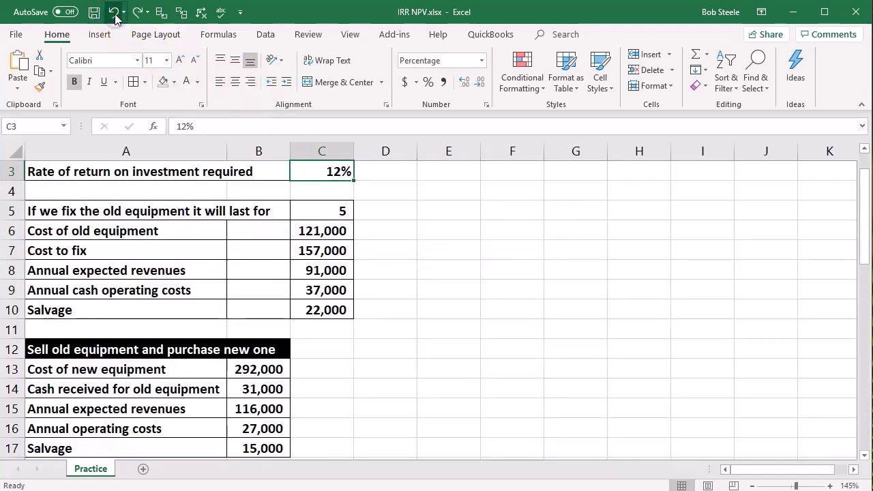
left_click(322, 327)
scroll(325, 325, "down", 6)
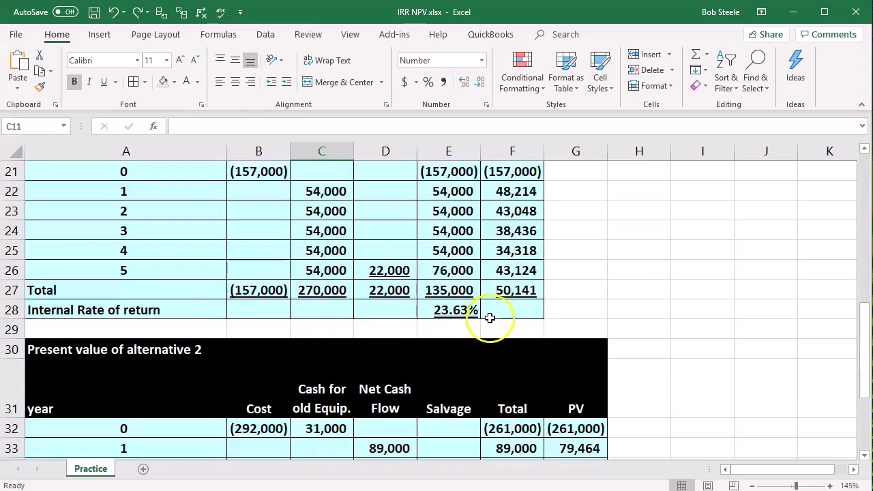
left_click(519, 298)
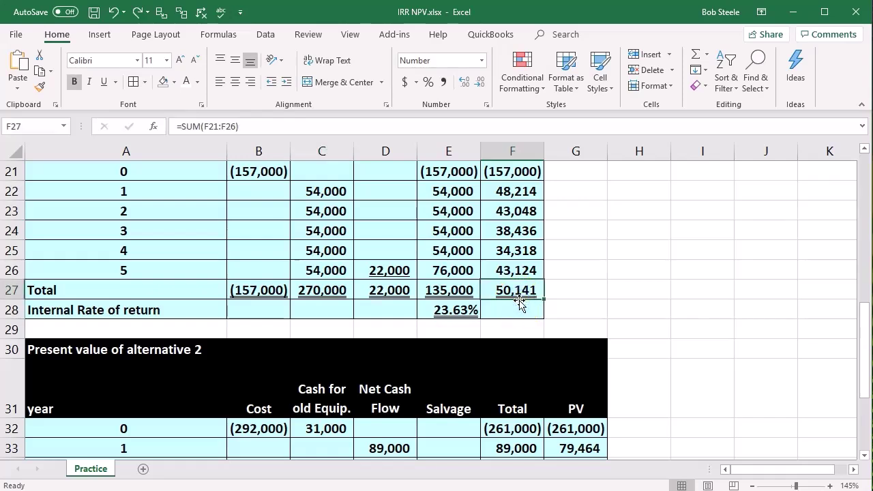
Step: Add an Internal Rate of return row below alternative 2's totals and calculate it in F39 with =IRR(F32:F37)
scroll(505, 329, "down", 3)
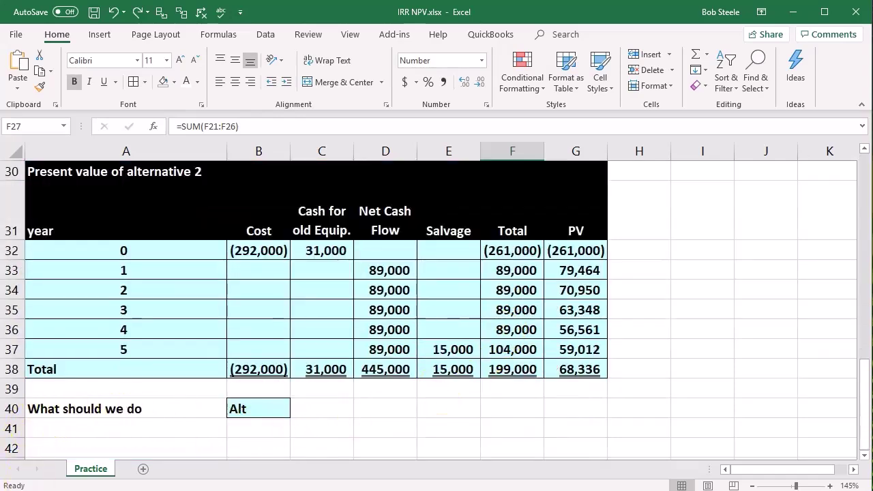
key("ctrl+y")
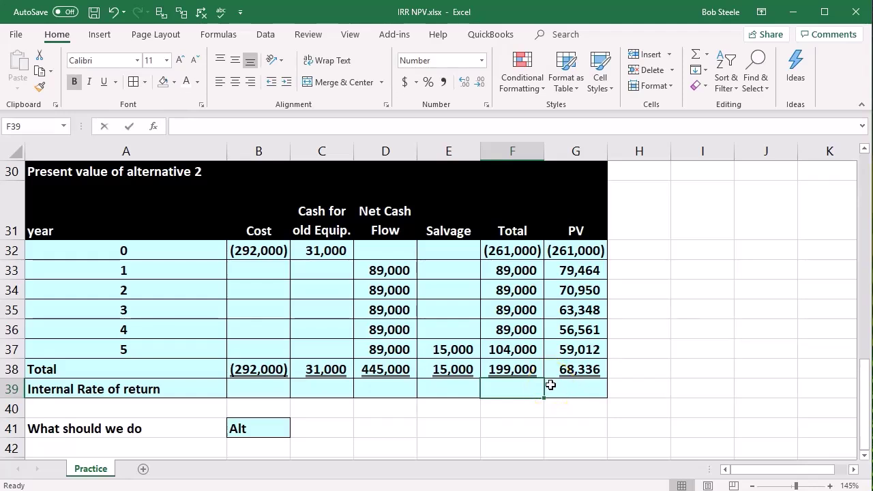
type("=irr")
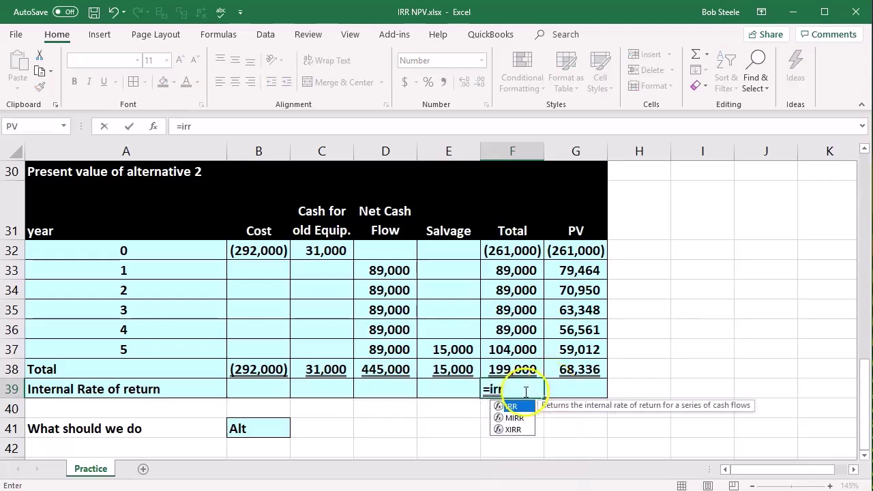
key("Tab")
left_click(510, 254)
left_click_drag(510, 257, 521, 345)
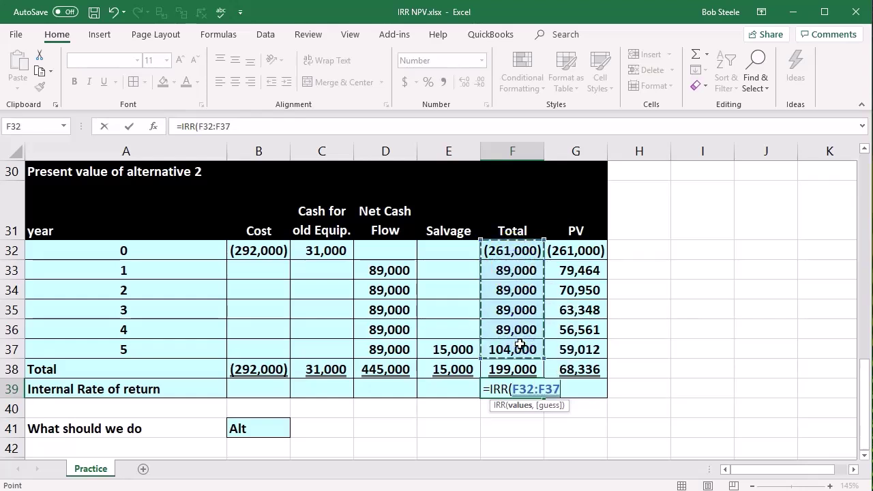
key("Return")
Step: Format alternative 2's internal rate of return in F39 as a percentage with two decimal places
left_click(517, 388)
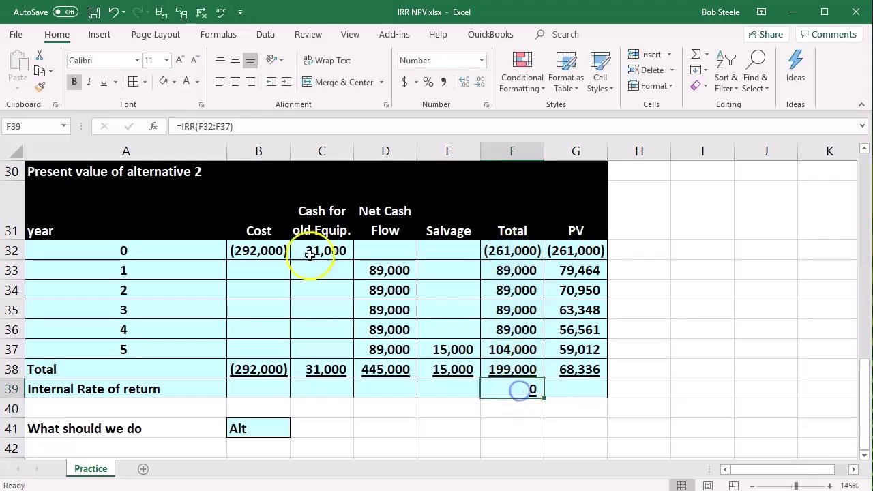
left_click(427, 82)
left_click(462, 86)
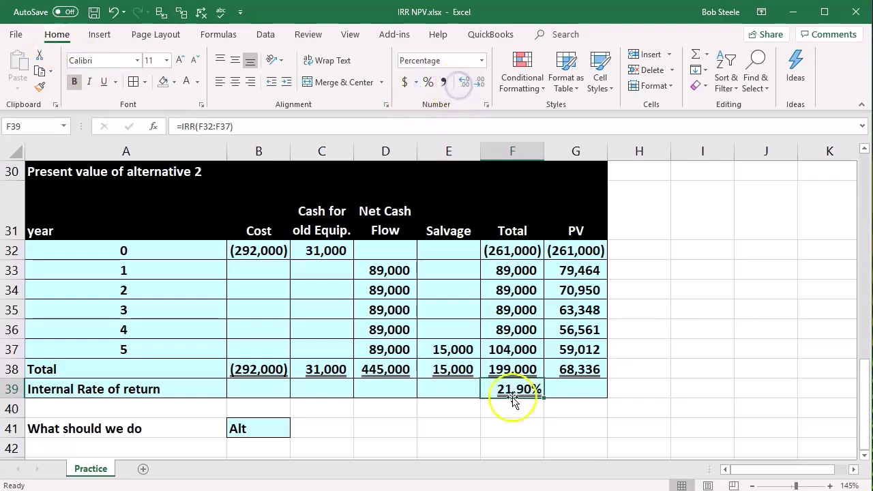
left_click(512, 434)
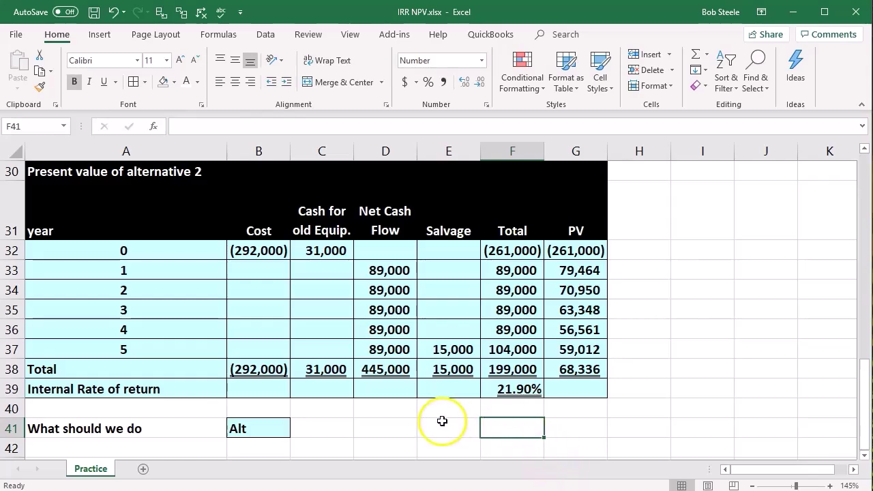
Step: Link the required rate of return in C3 to alternative 2's internal rate of return with =F39
scroll(442, 421, "up", 1)
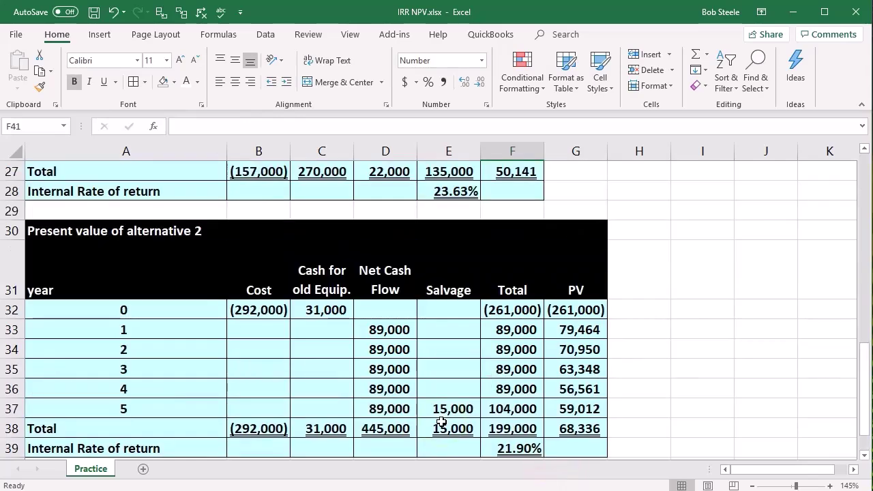
scroll(442, 421, "down", 2)
scroll(441, 422, "up", 2)
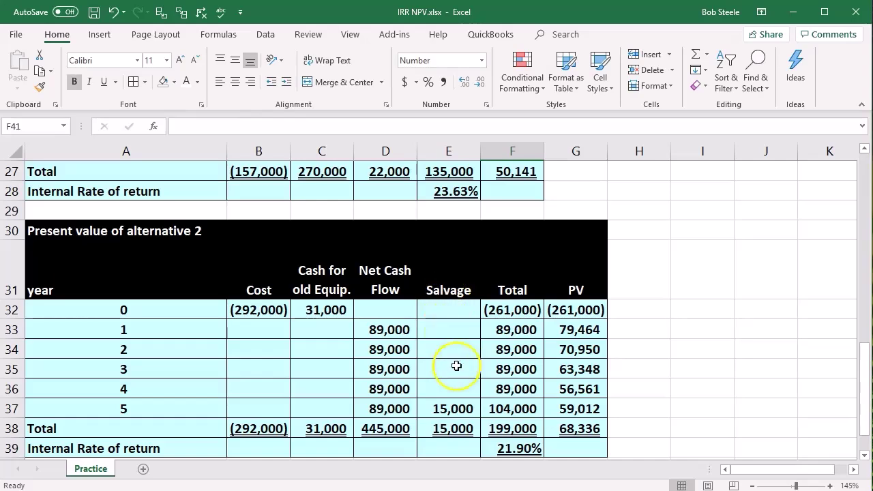
scroll(457, 362, "up", 7)
scroll(464, 365, "up", 2)
left_click(336, 208)
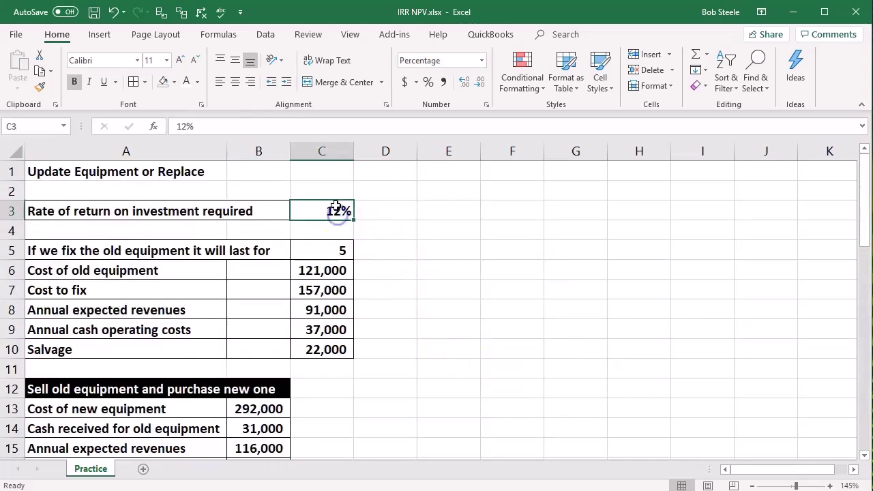
type("=")
scroll(495, 343, "down", 9)
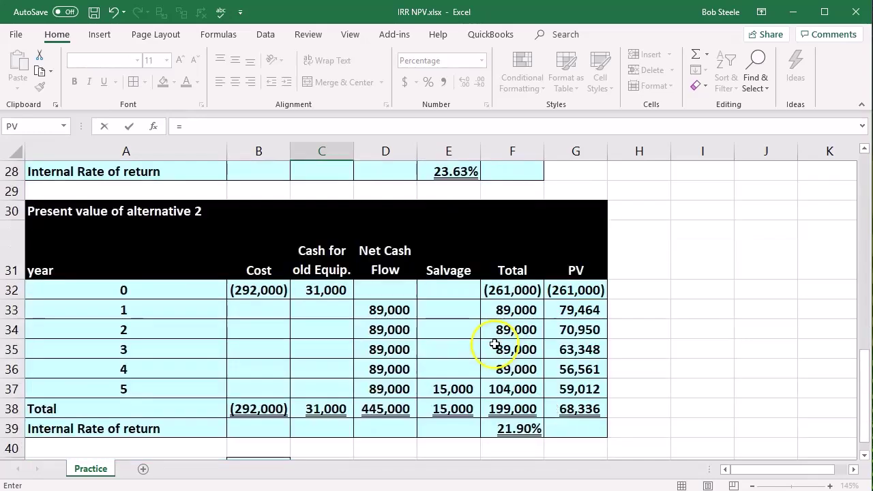
left_click(520, 430)
key("Return")
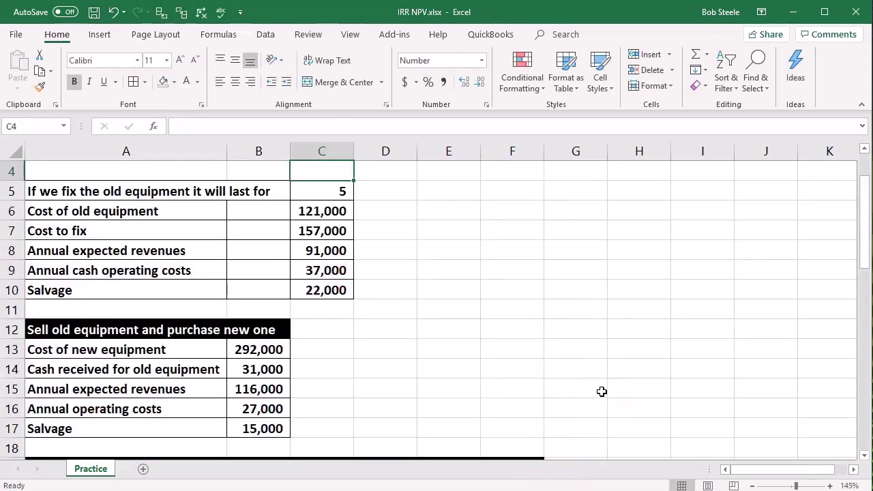
Step: Check the present value total of alternative 2 in G38 against its internal rate of return in F39
scroll(602, 392, "up", 1)
scroll(602, 392, "down", 10)
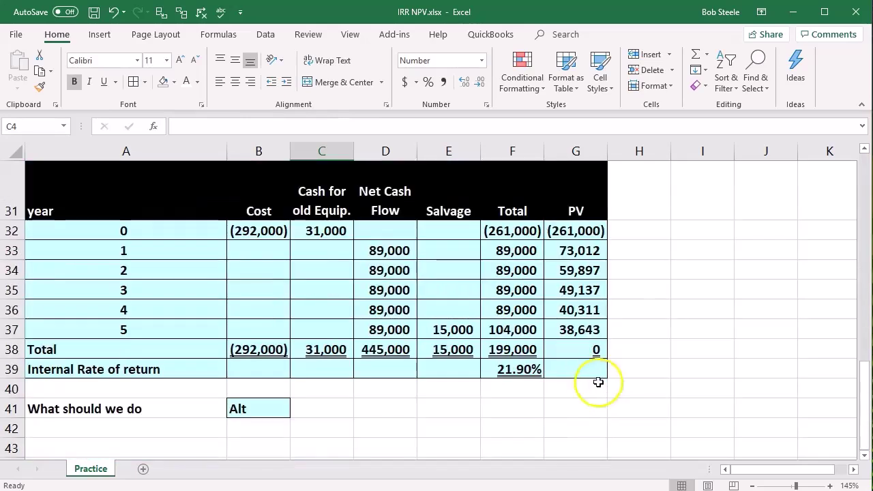
left_click(588, 354)
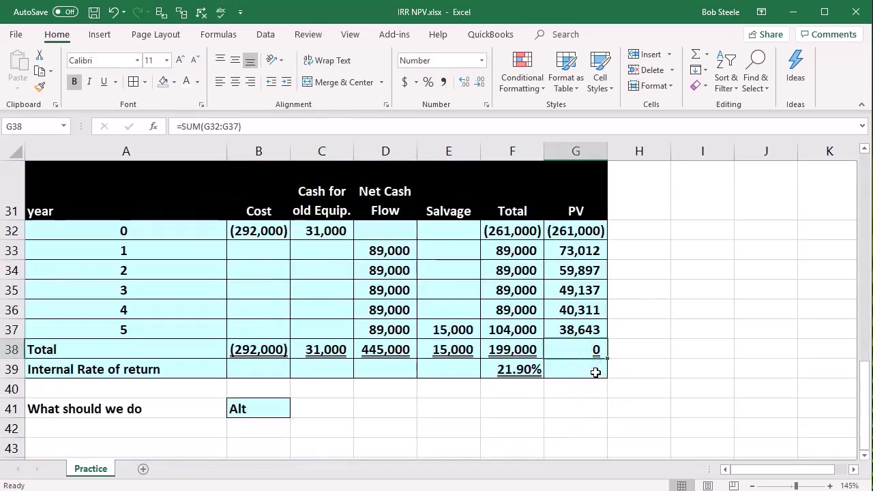
left_click(506, 370)
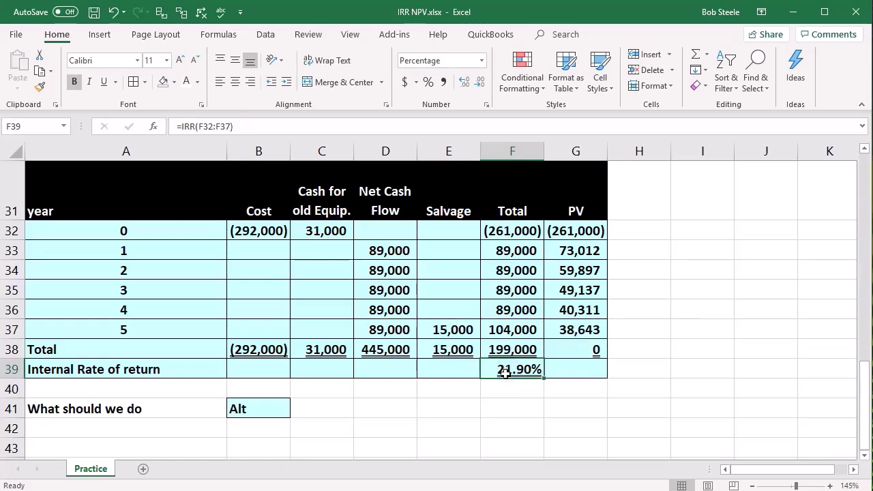
left_click(566, 351)
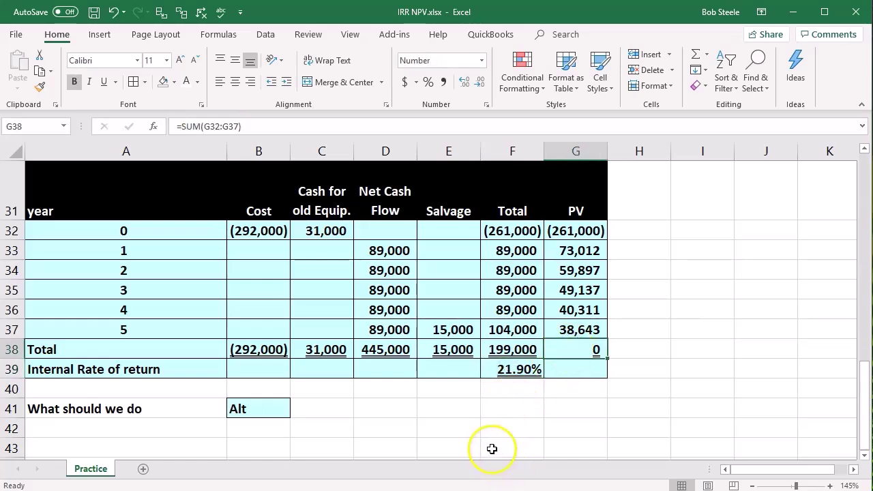
scroll(481, 445, "up", 10)
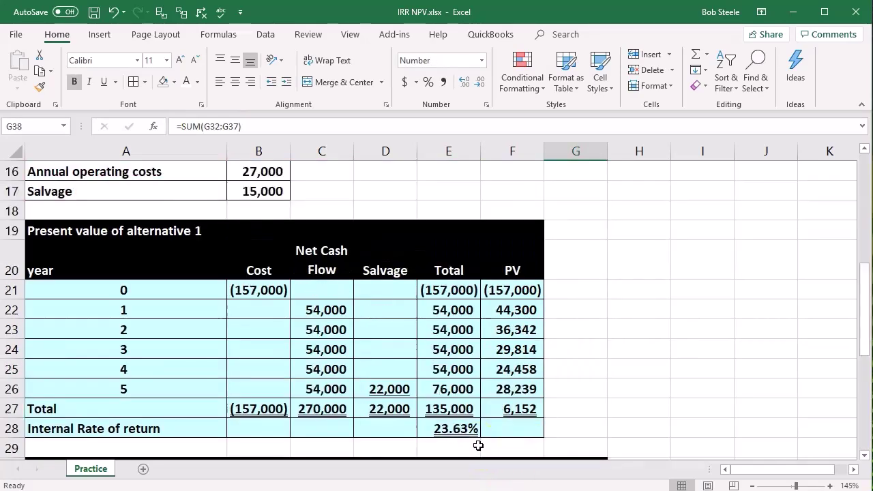